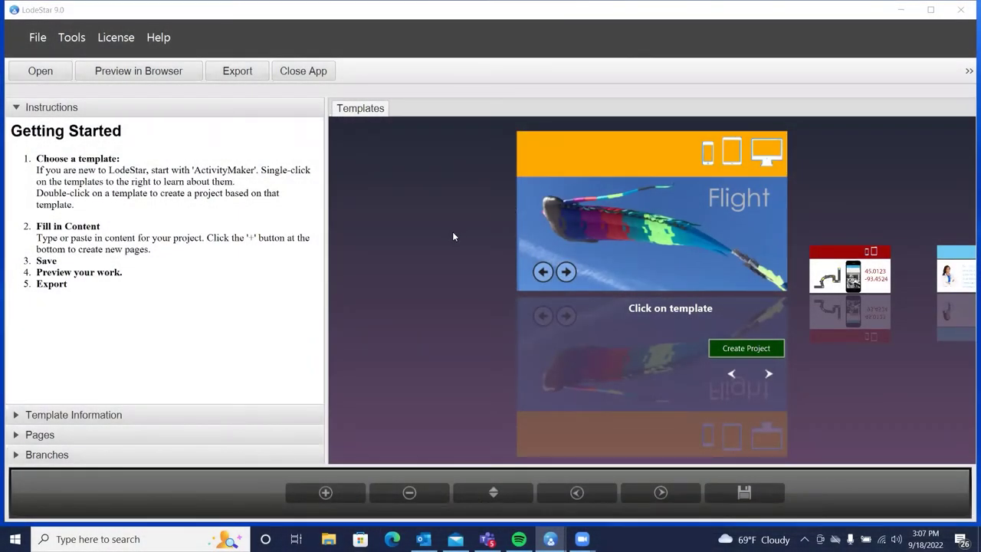
Create an ActivityMaker project titled 'Demo Giving Feedback', correcting the mistyped title first
{"action": "double_click", "coordinate": [568, 240]}
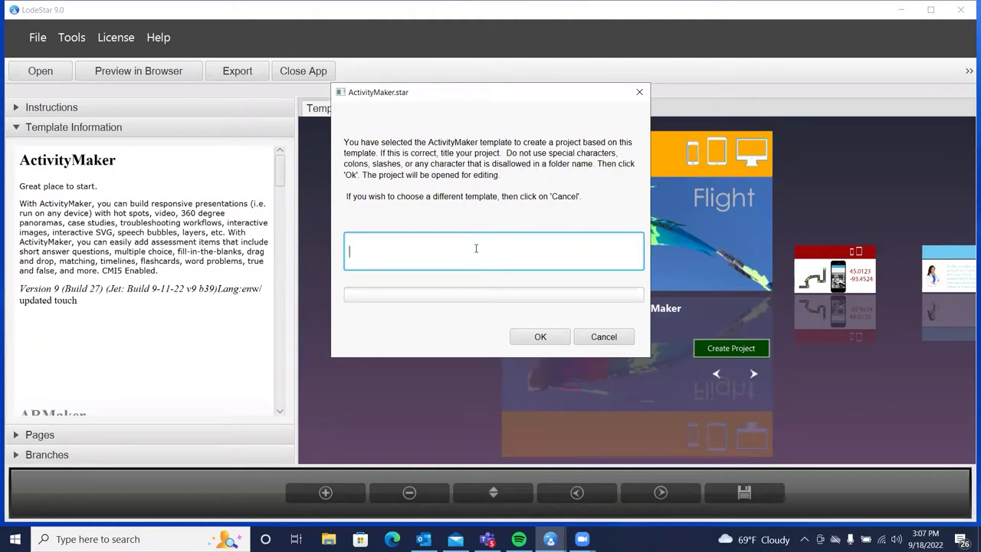
{"action": "type", "text": "Demo Giving Feedbacck"}
{"action": "key", "text": "BackSpace"}
{"action": "key", "text": "BackSpace"}
{"action": "type", "text": "k"}
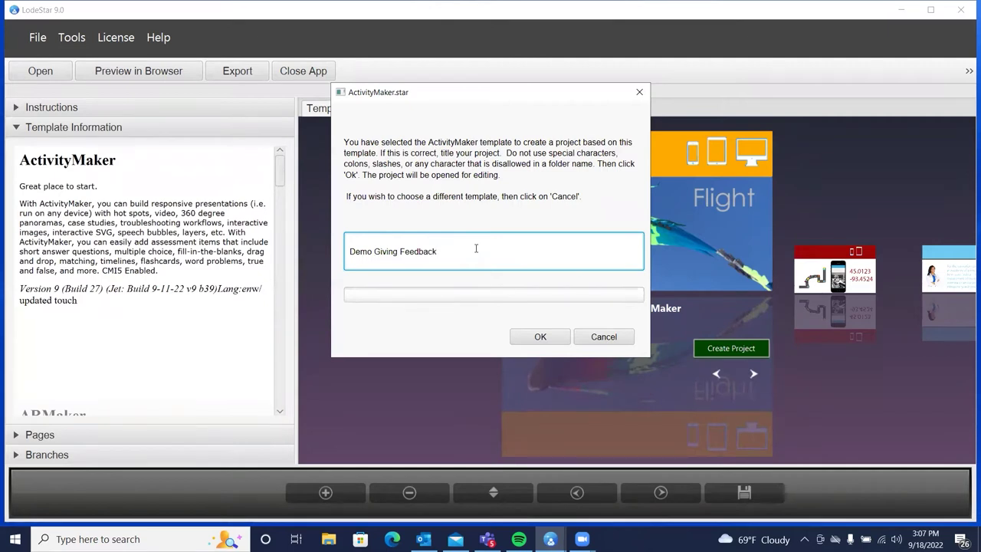
{"action": "left_click", "coordinate": [539, 337]}
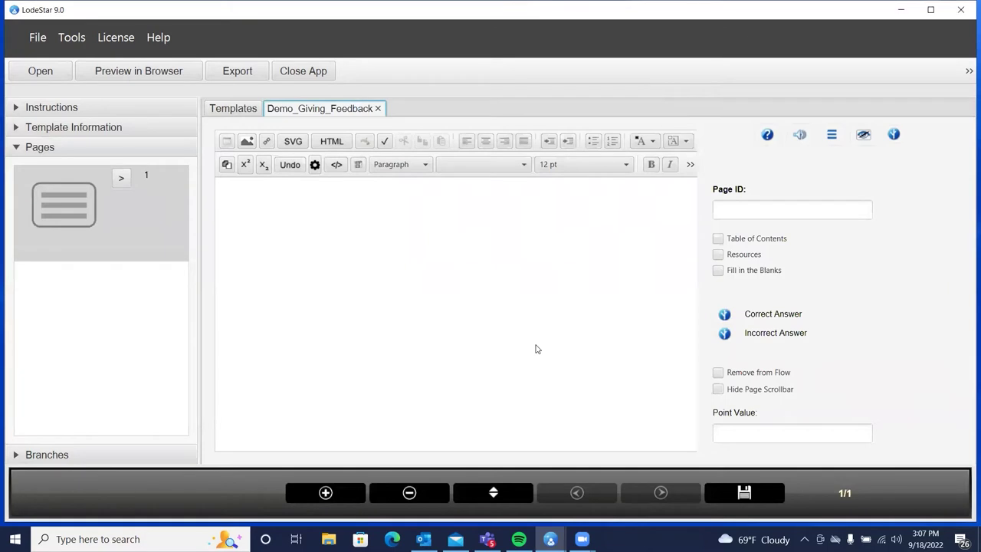
Set the first page's Page ID to 'Title'
{"action": "left_click", "coordinate": [461, 272]}
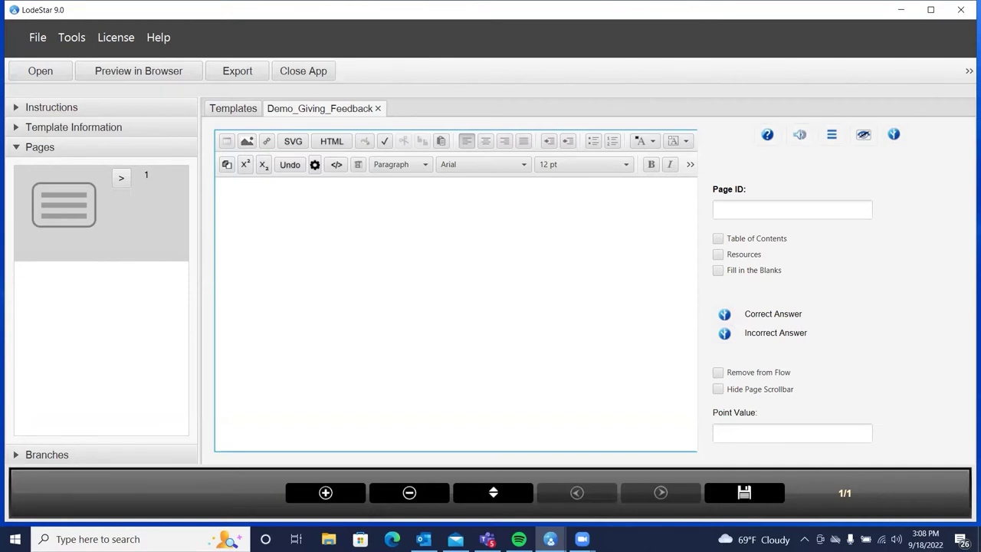
{"action": "left_click", "coordinate": [770, 208]}
{"action": "type", "text": "Title"}
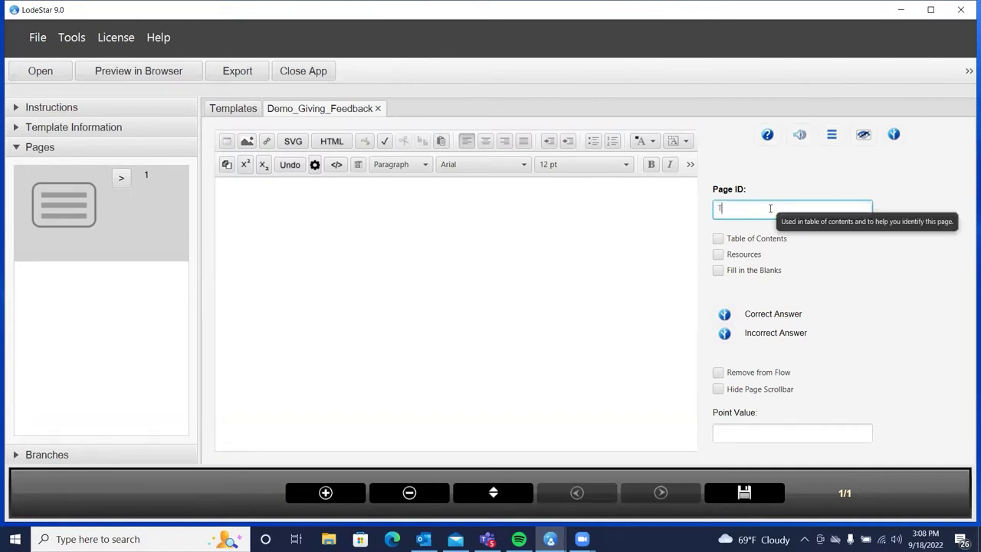
{"action": "left_click", "coordinate": [321, 222]}
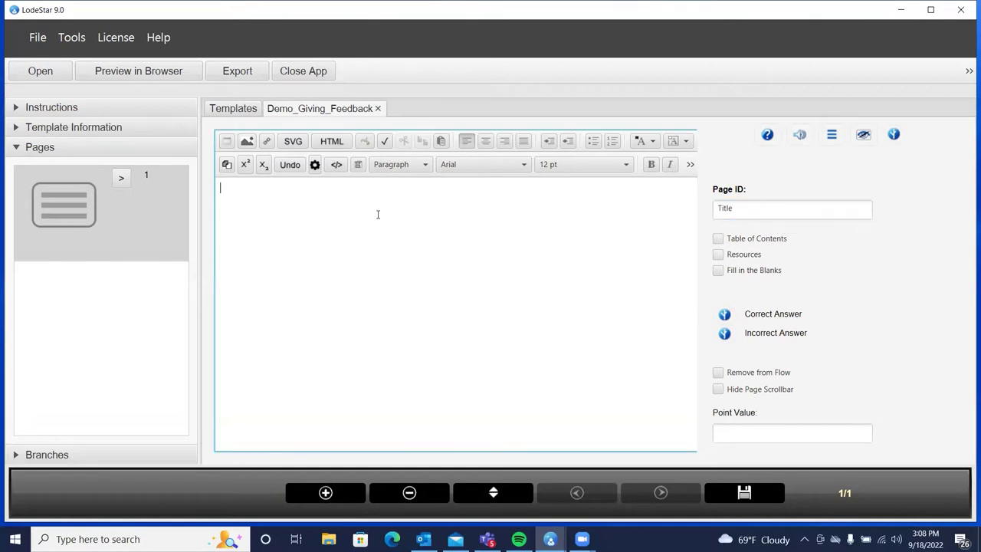
In the SVG editor, create an enlarged 'Feedback Challenge' text heading and save it to the page
{"action": "left_click", "coordinate": [297, 144]}
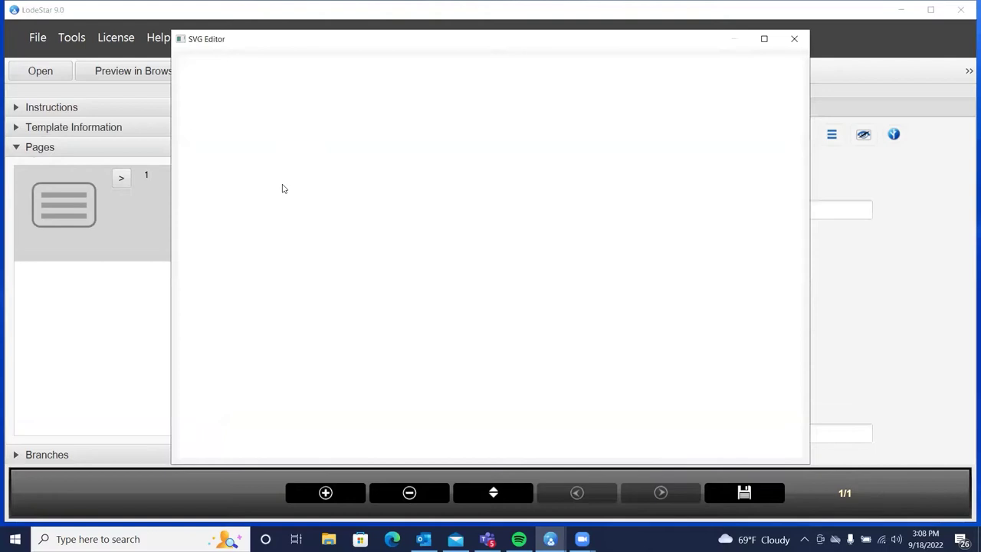
{"action": "left_click", "coordinate": [190, 240]}
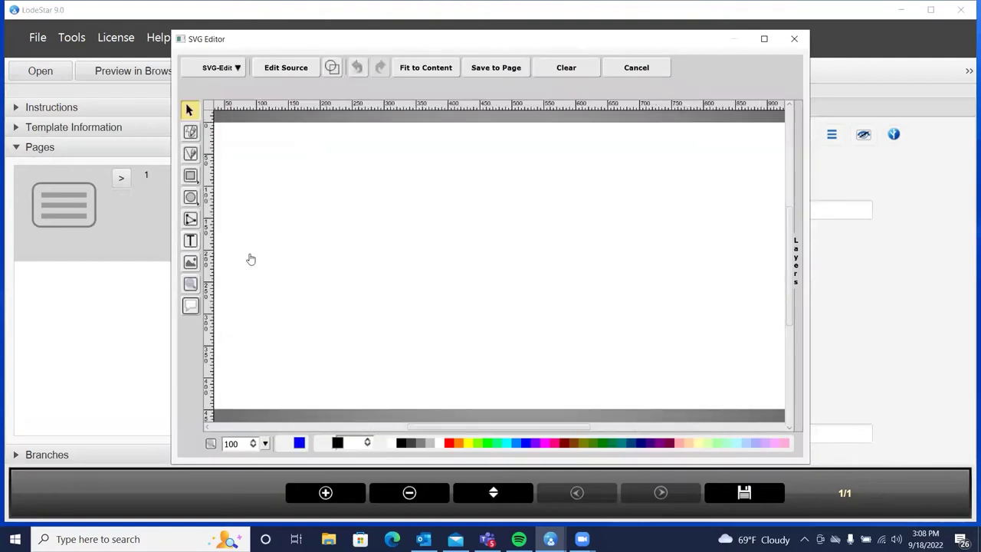
{"action": "left_click", "coordinate": [355, 266]}
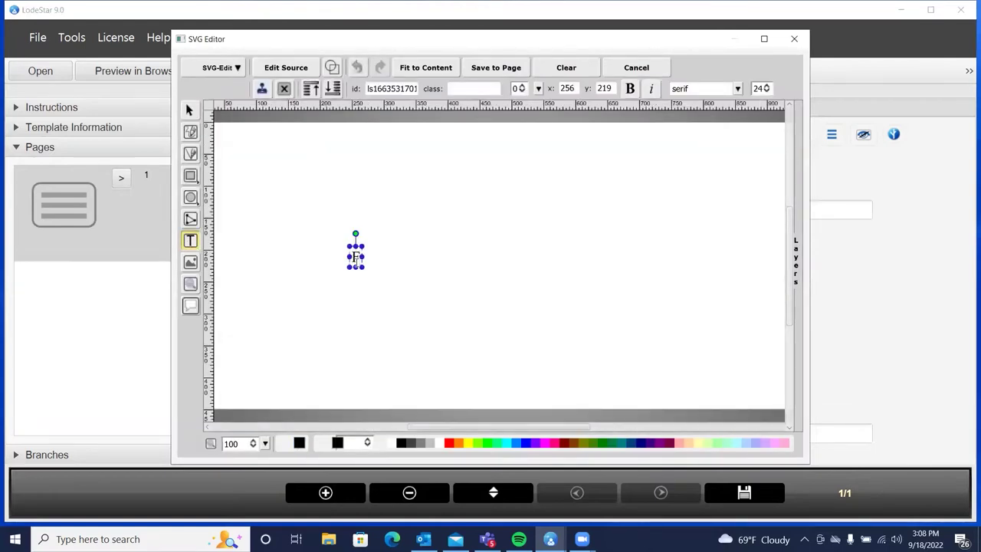
{"action": "type", "text": "Feedback"}
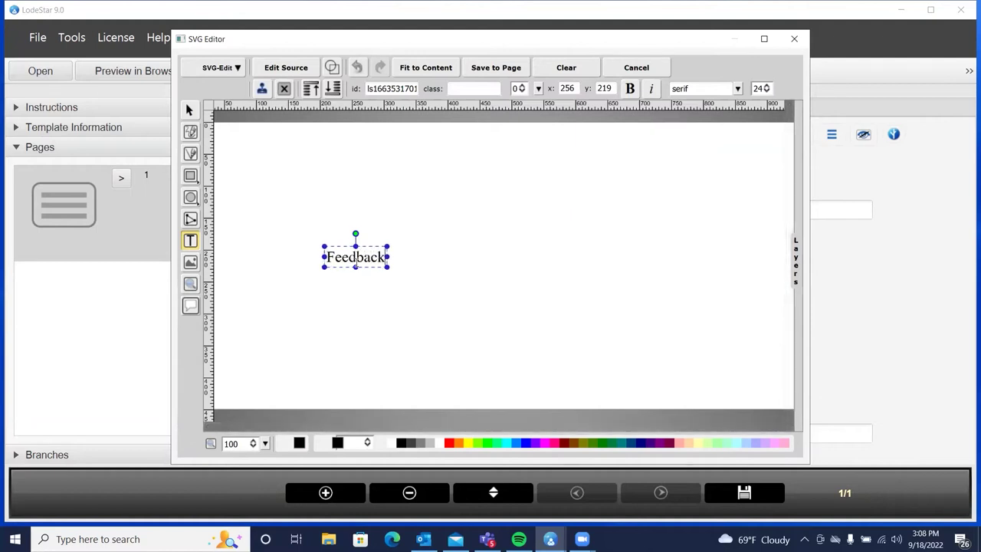
{"action": "type", "text": " Challenge"}
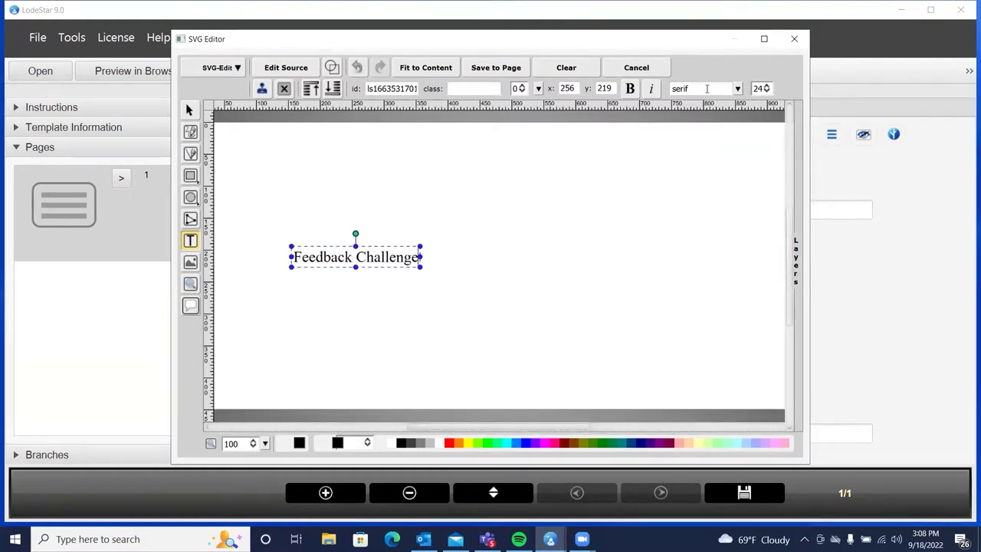
{"action": "left_click", "coordinate": [766, 91]}
{"action": "left_click", "coordinate": [766, 91]}
{"action": "left_click", "coordinate": [766, 91]}
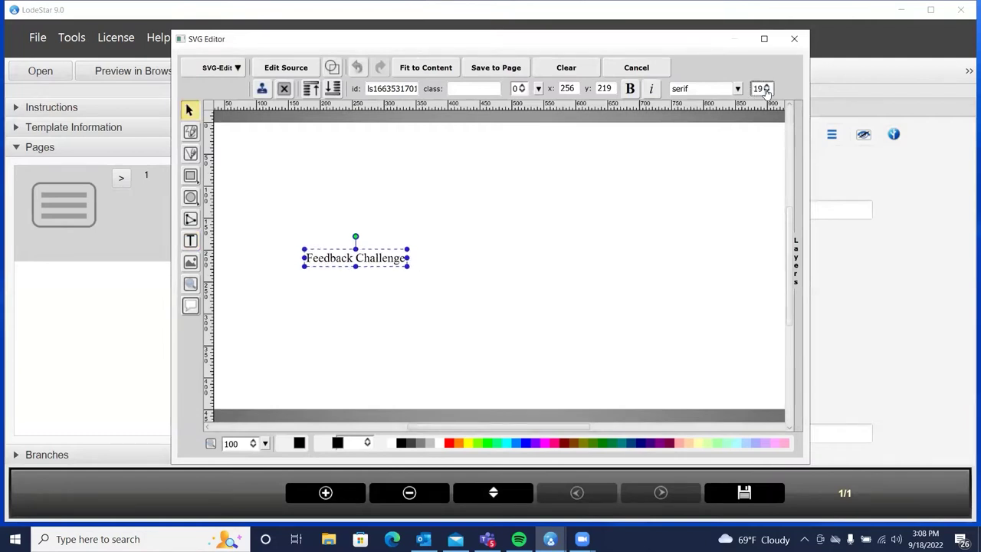
{"action": "left_click_drag", "start_coordinate": [766, 86], "coordinate": [766, 82]}
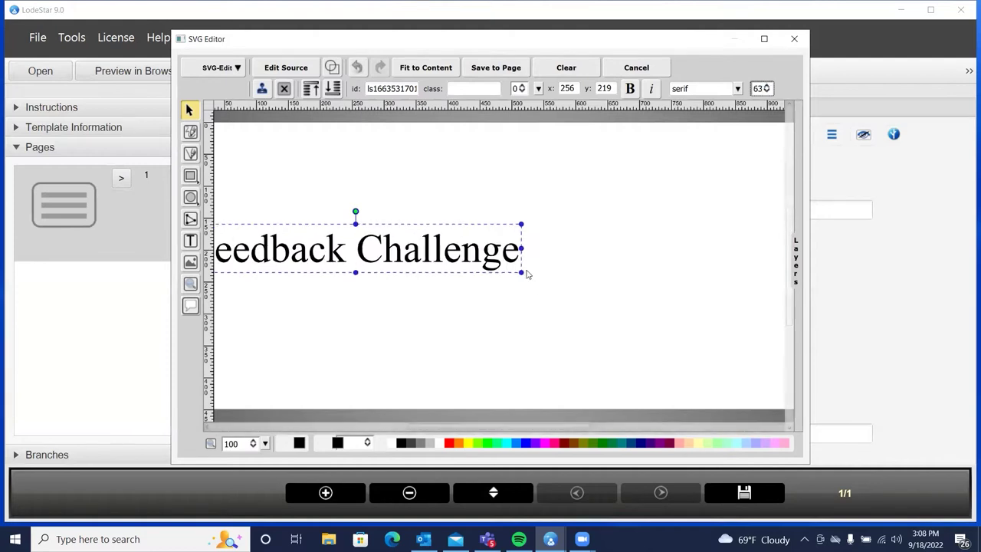
{"action": "left_click_drag", "start_coordinate": [525, 271], "coordinate": [679, 320]}
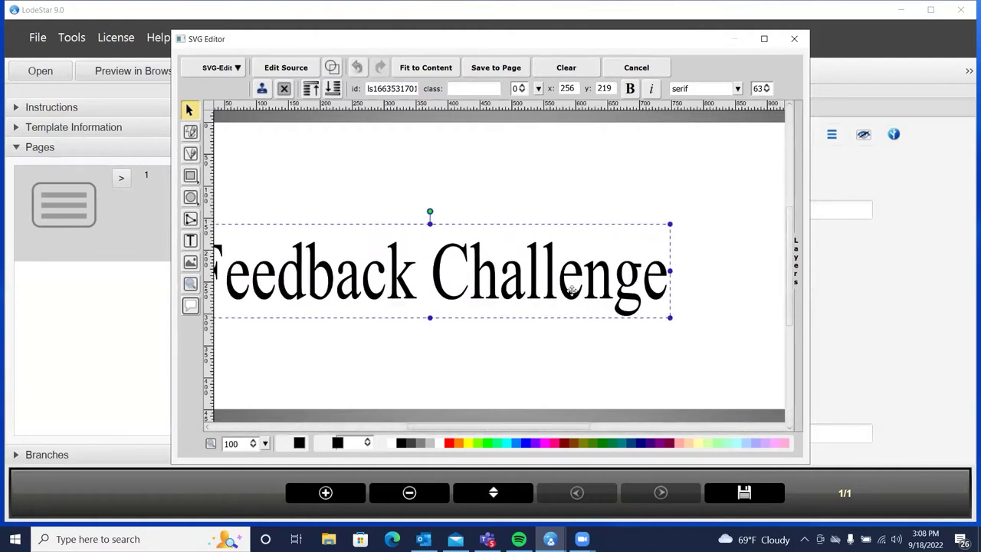
{"action": "left_click_drag", "start_coordinate": [575, 286], "coordinate": [630, 270]}
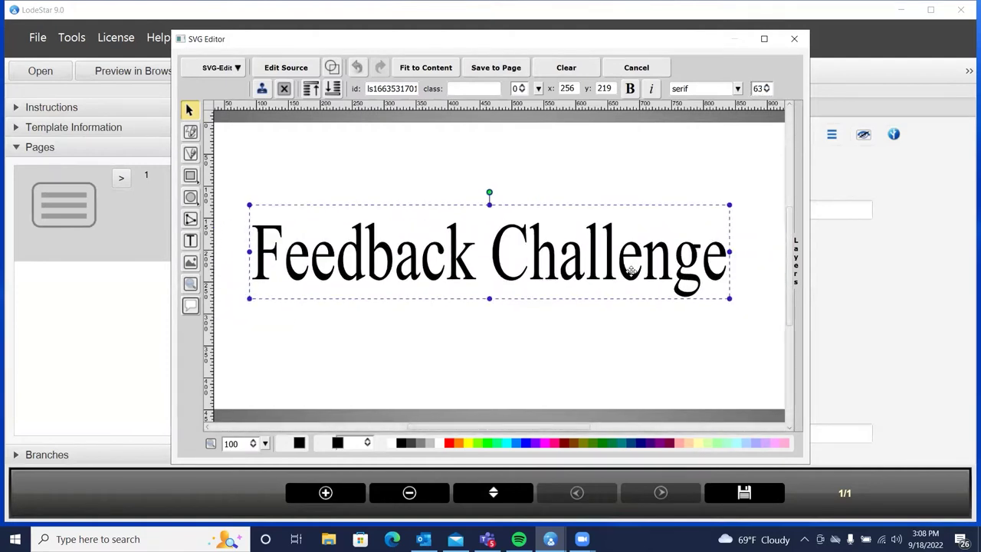
{"action": "left_click", "coordinate": [426, 67]}
{"action": "left_click", "coordinate": [496, 67]}
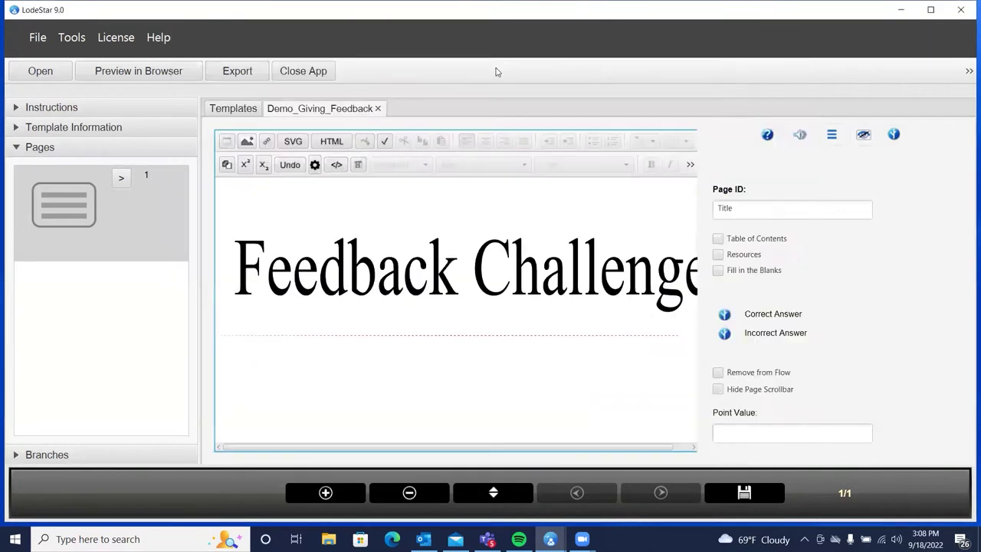
Resize the heading graphic to 90% width
{"action": "double_click", "coordinate": [422, 274]}
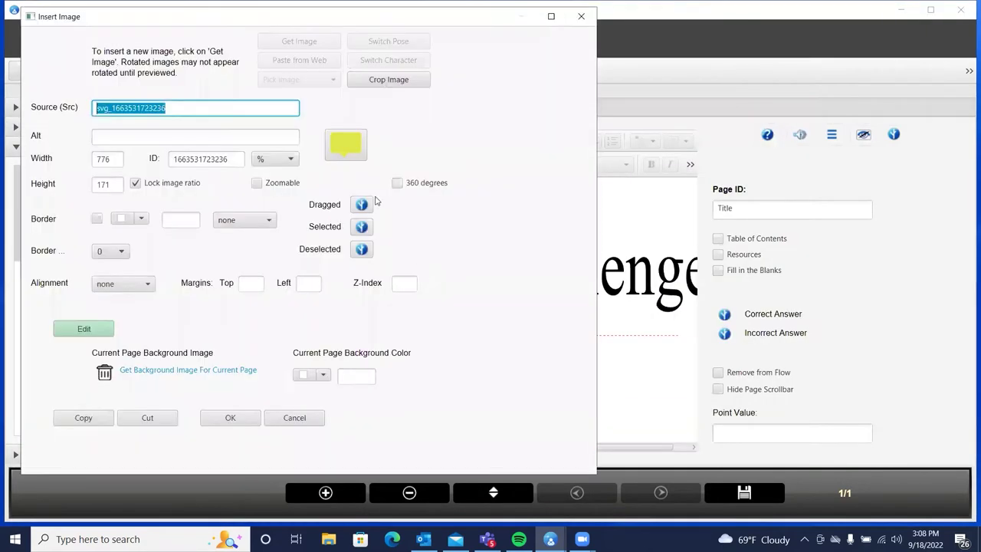
{"action": "left_click", "coordinate": [288, 160]}
{"action": "left_click", "coordinate": [261, 312]}
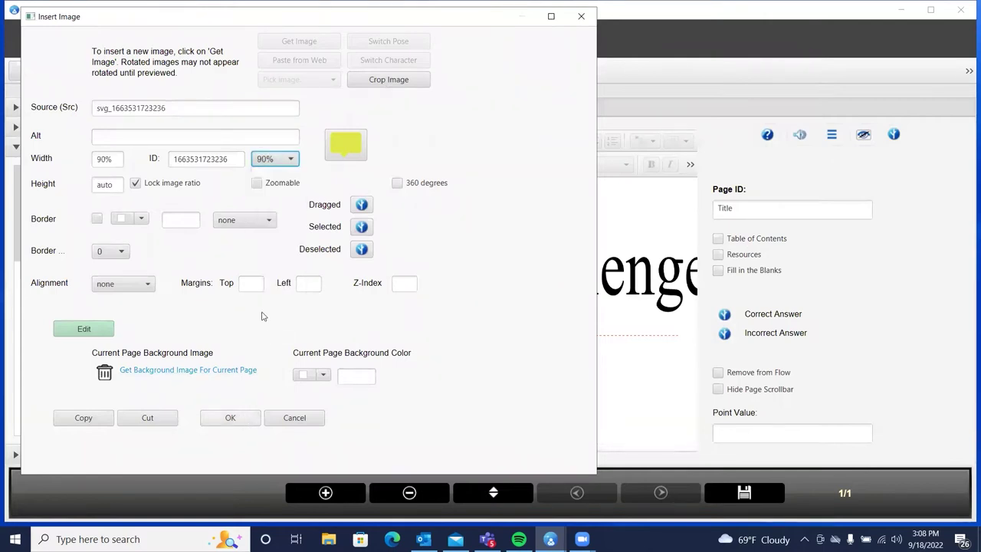
{"action": "left_click", "coordinate": [230, 418]}
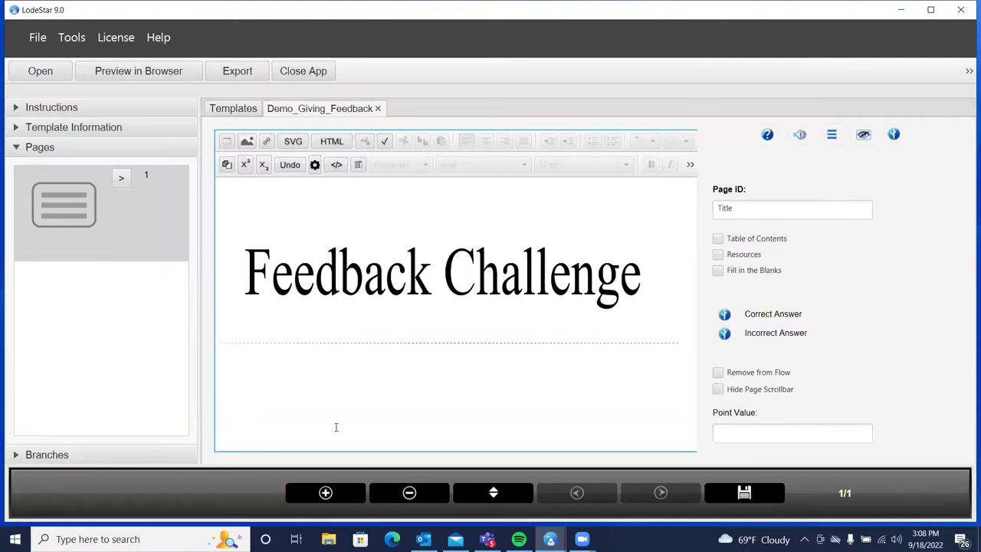
Add page 2, cancelling the Insert Image dialog so the page stays empty
{"action": "left_click", "coordinate": [326, 494]}
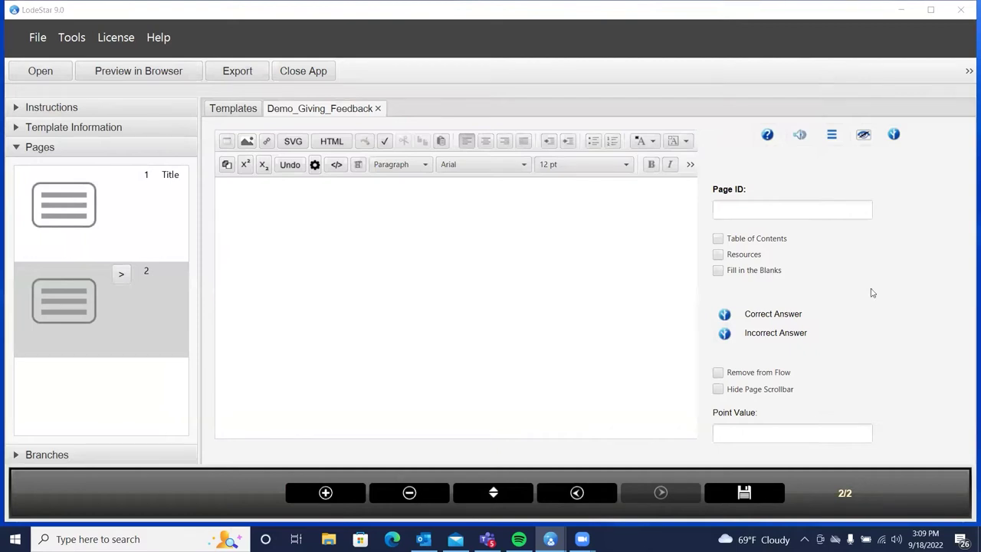
{"action": "left_click", "coordinate": [370, 224]}
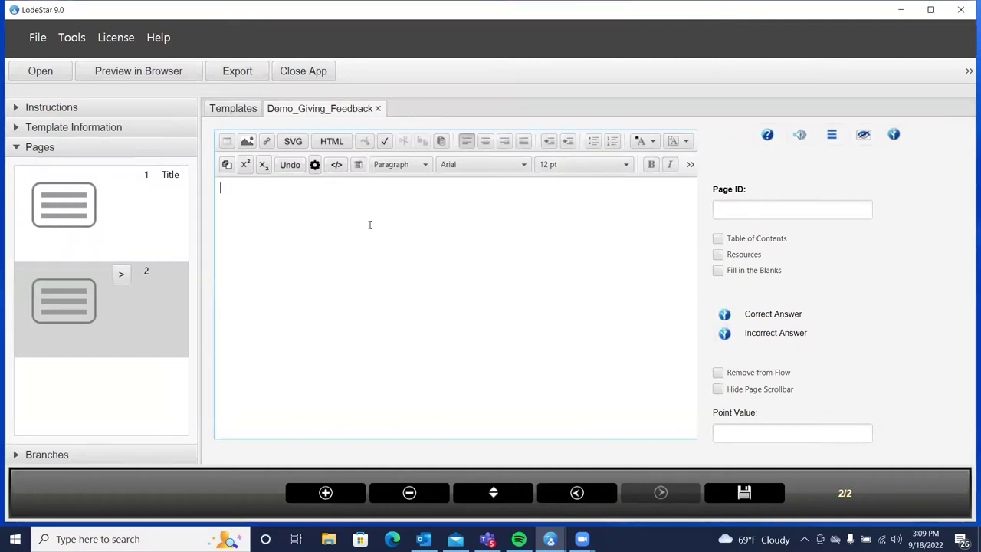
{"action": "left_click", "coordinate": [246, 143]}
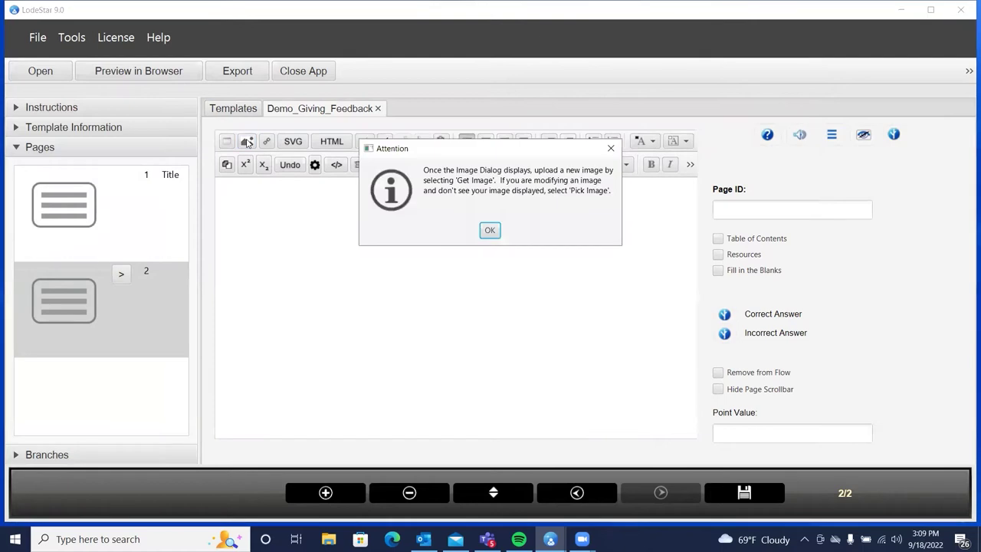
{"action": "left_click", "coordinate": [491, 229]}
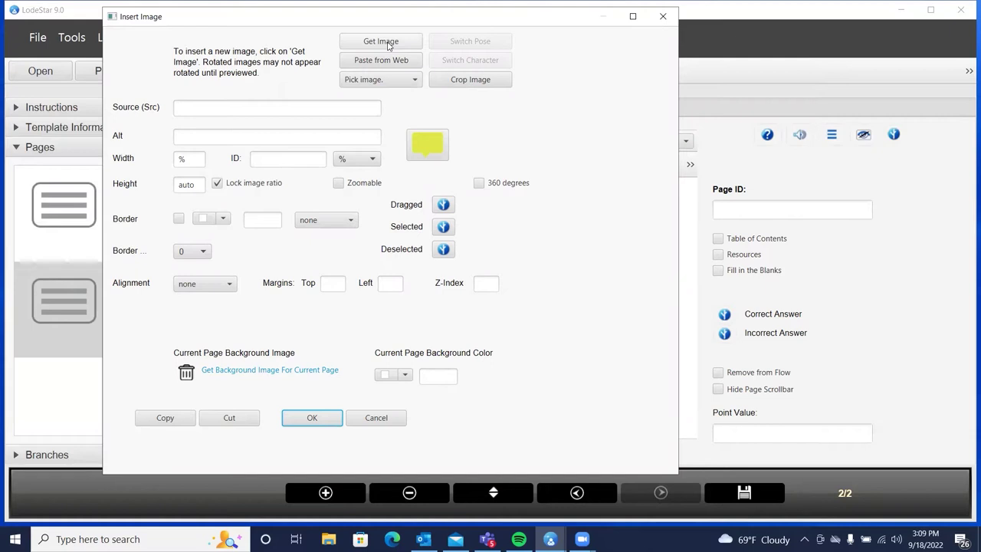
{"action": "left_click", "coordinate": [378, 418]}
{"action": "left_click", "coordinate": [270, 208]}
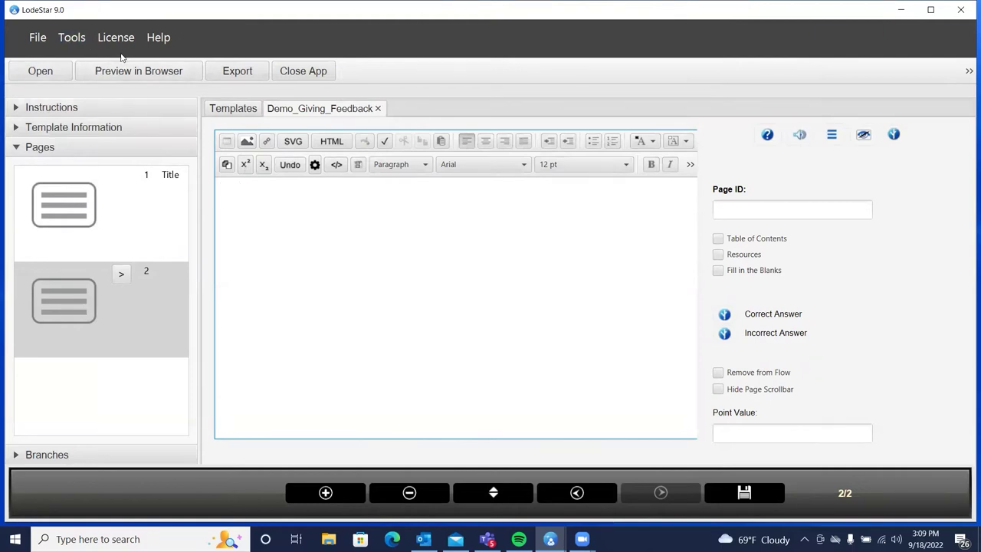
In Tools > Characters, download more characters and browse the updated character list
{"action": "left_click", "coordinate": [77, 39]}
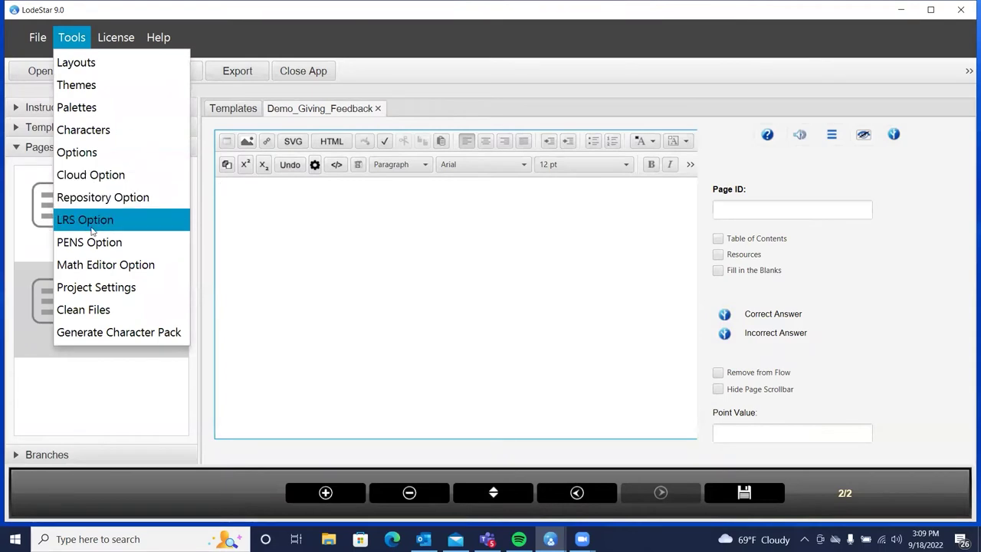
{"action": "left_click", "coordinate": [93, 131]}
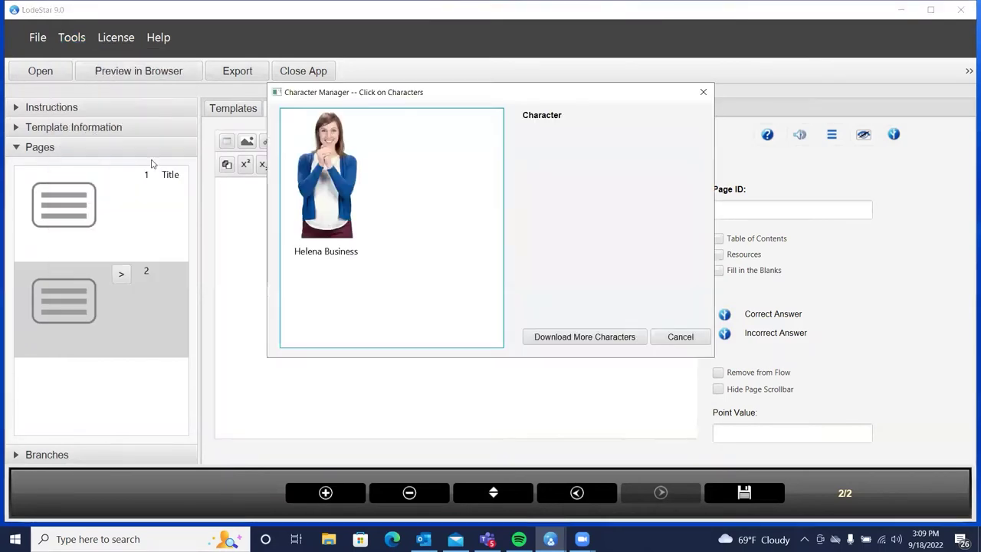
{"action": "left_click", "coordinate": [568, 337]}
{"action": "left_click", "coordinate": [473, 229]}
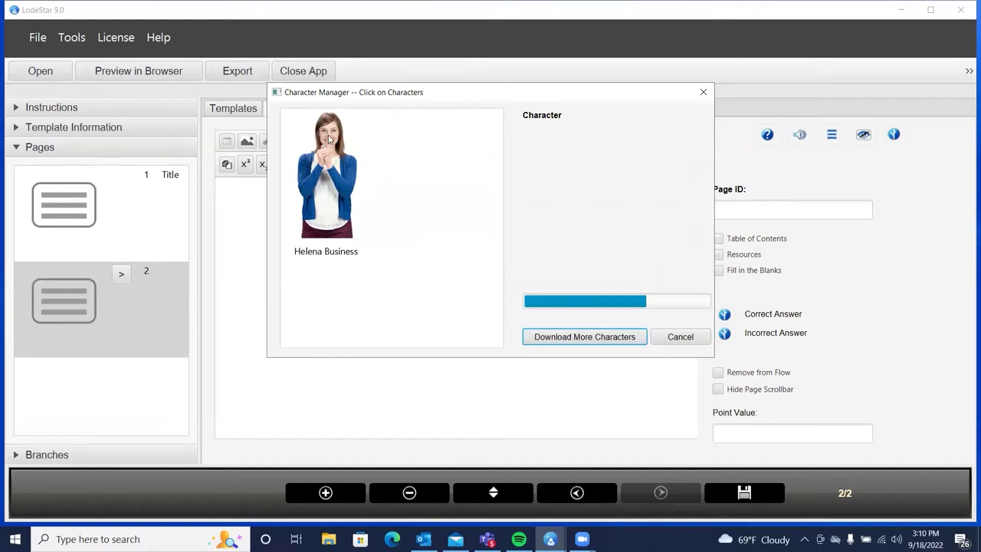
{"action": "scroll", "coordinate": [339, 209], "scroll_direction": "down", "scroll_amount": 3}
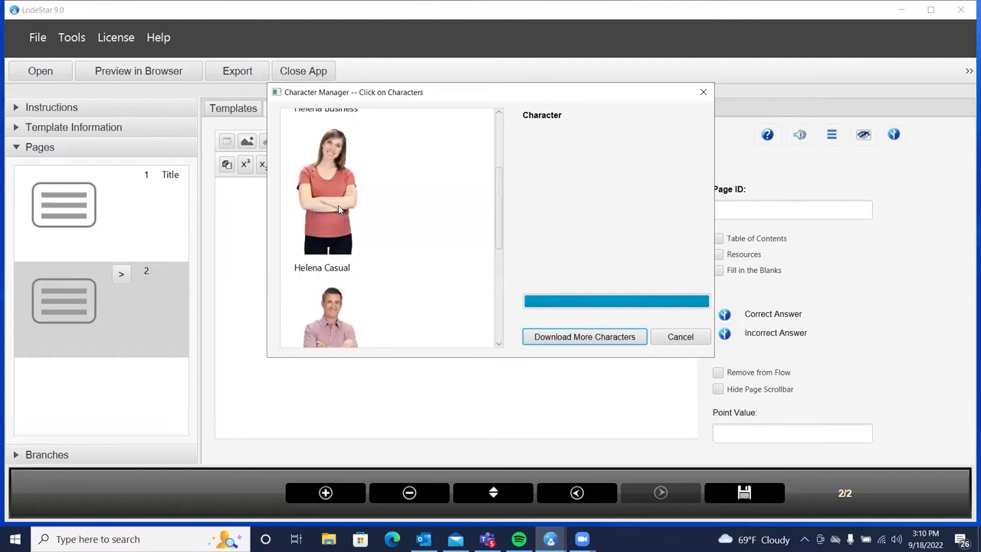
{"action": "scroll", "coordinate": [340, 209], "scroll_direction": "up", "scroll_amount": 3}
{"action": "scroll", "coordinate": [340, 209], "scroll_direction": "down", "scroll_amount": 5}
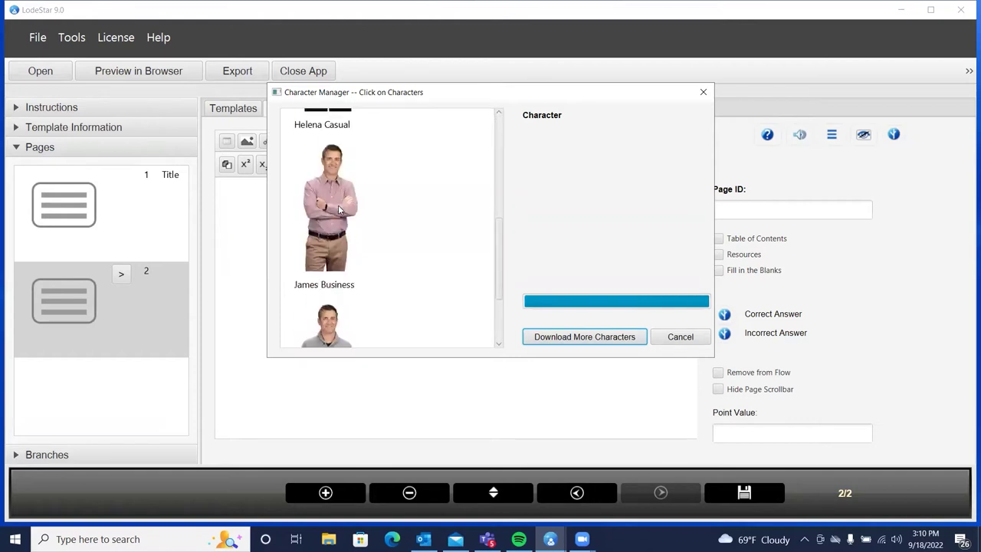
{"action": "scroll", "coordinate": [340, 209], "scroll_direction": "up", "scroll_amount": 5}
Choose a character and insert its 'cupping hands' pose onto page 2
{"action": "left_click", "coordinate": [329, 166]}
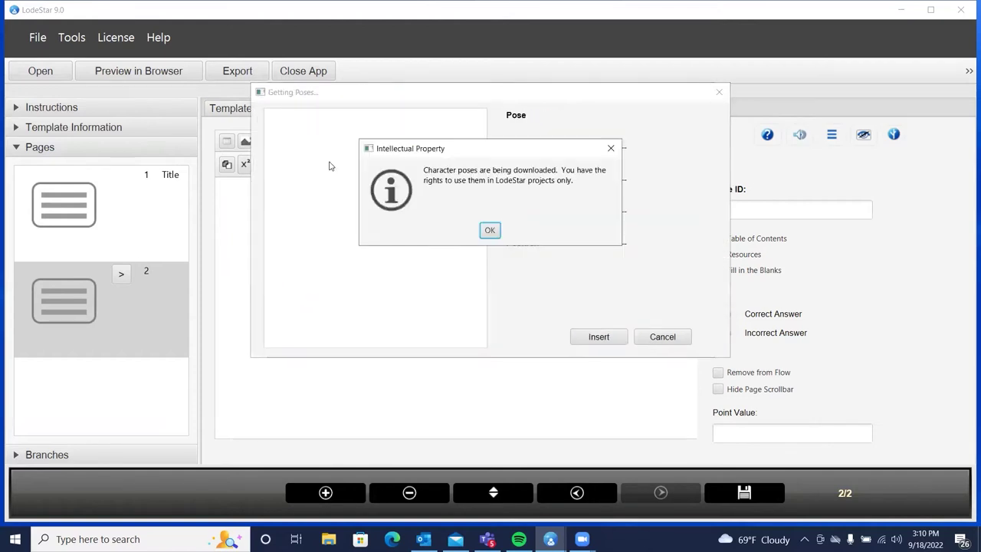
{"action": "left_click", "coordinate": [489, 230]}
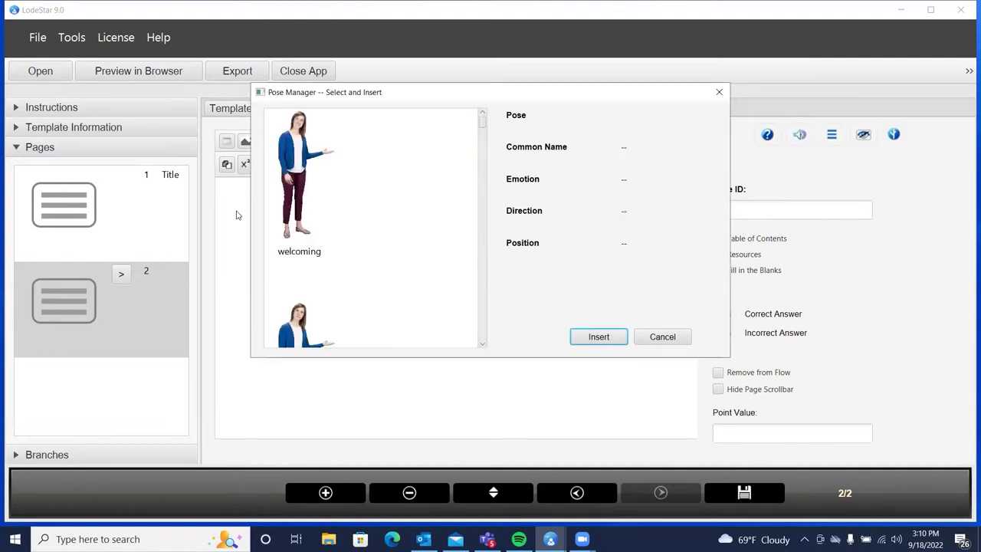
{"action": "scroll", "coordinate": [303, 210], "scroll_direction": "down", "scroll_amount": 2}
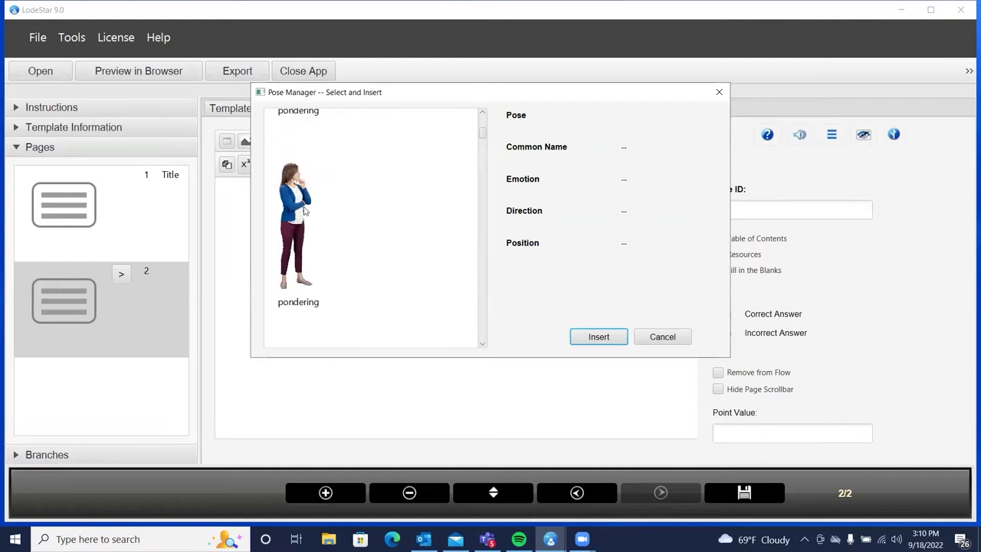
{"action": "scroll", "coordinate": [305, 210], "scroll_direction": "down", "scroll_amount": 10}
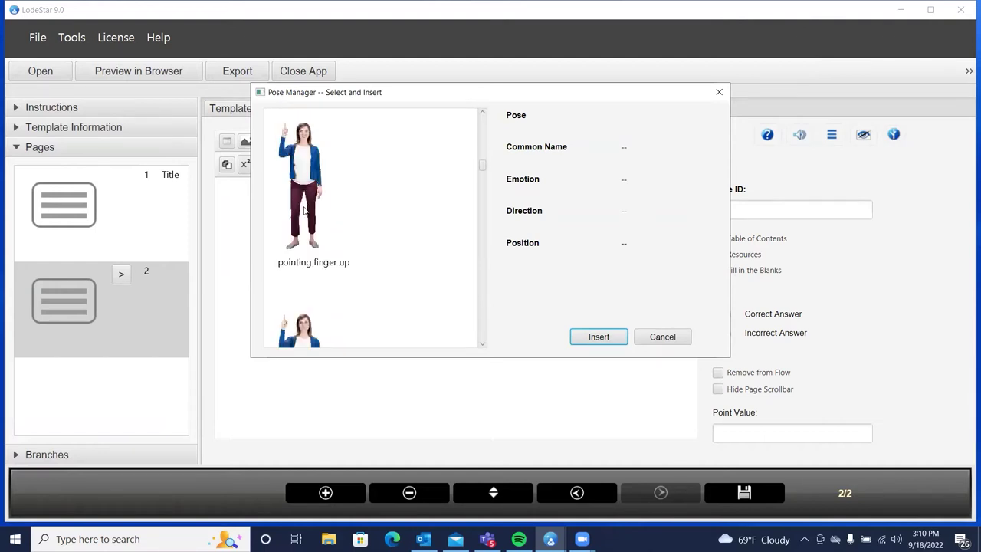
{"action": "scroll", "coordinate": [304, 210], "scroll_direction": "down", "scroll_amount": 5}
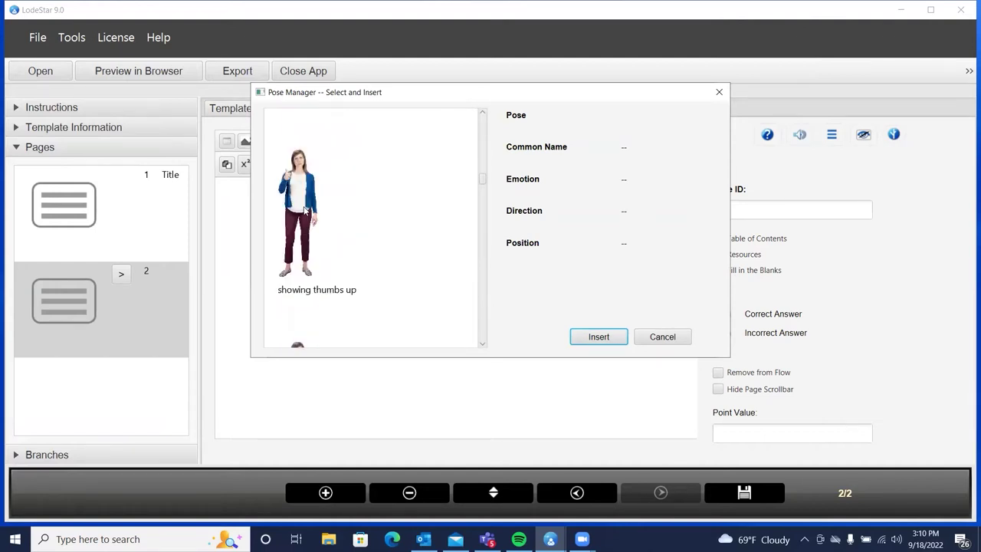
{"action": "scroll", "coordinate": [304, 211], "scroll_direction": "down", "scroll_amount": 3}
{"action": "scroll", "coordinate": [304, 211], "scroll_direction": "down", "scroll_amount": 1}
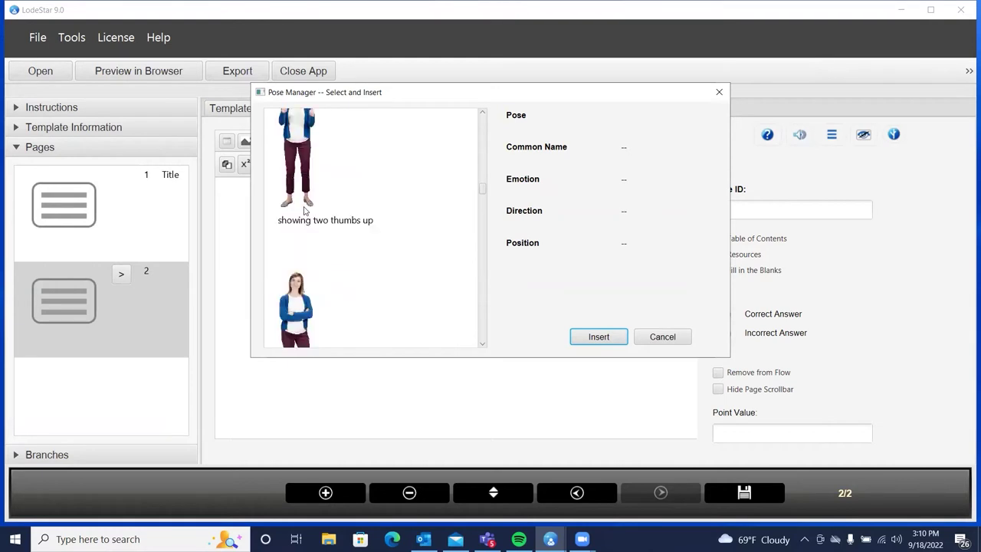
{"action": "scroll", "coordinate": [305, 210], "scroll_direction": "down", "scroll_amount": 7}
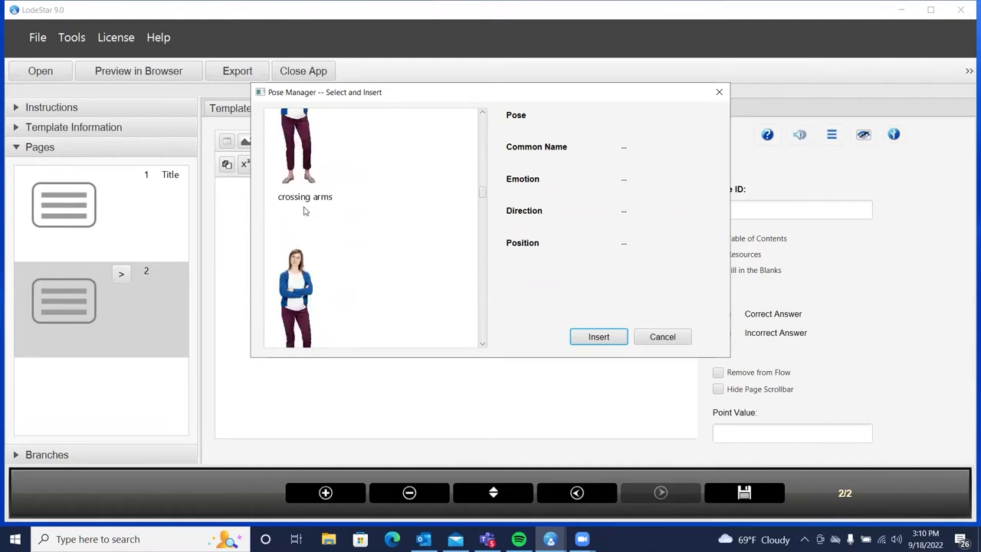
{"action": "scroll", "coordinate": [304, 210], "scroll_direction": "down", "scroll_amount": 3}
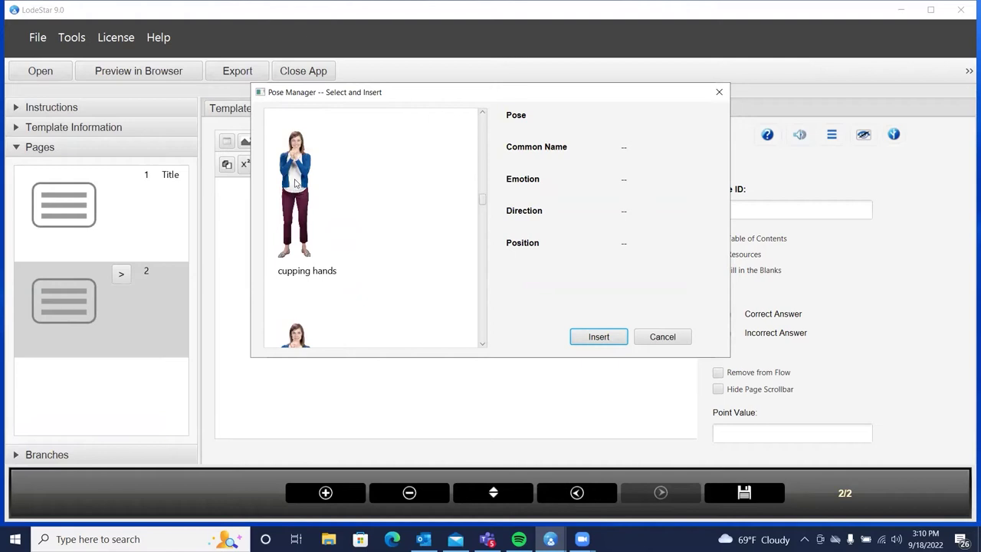
{"action": "left_click", "coordinate": [294, 182]}
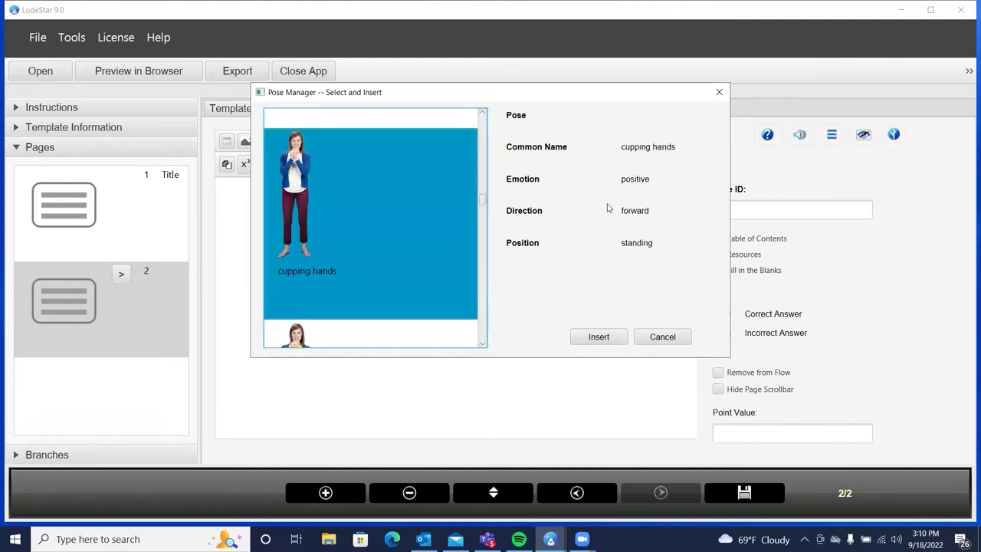
{"action": "left_click", "coordinate": [591, 335]}
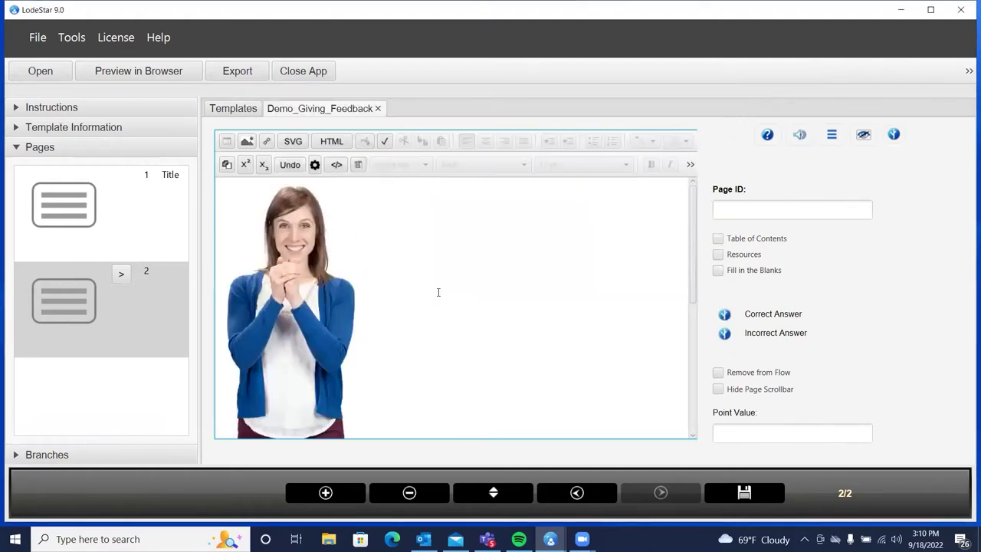
Set the character image's alignment to left
{"action": "scroll", "coordinate": [267, 257], "scroll_direction": "down", "scroll_amount": 1}
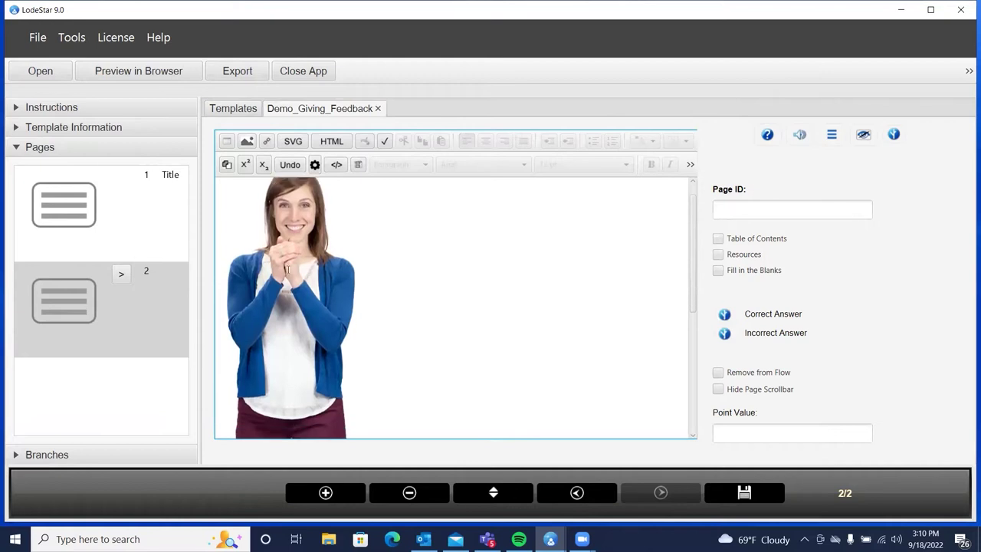
{"action": "double_click", "coordinate": [288, 270]}
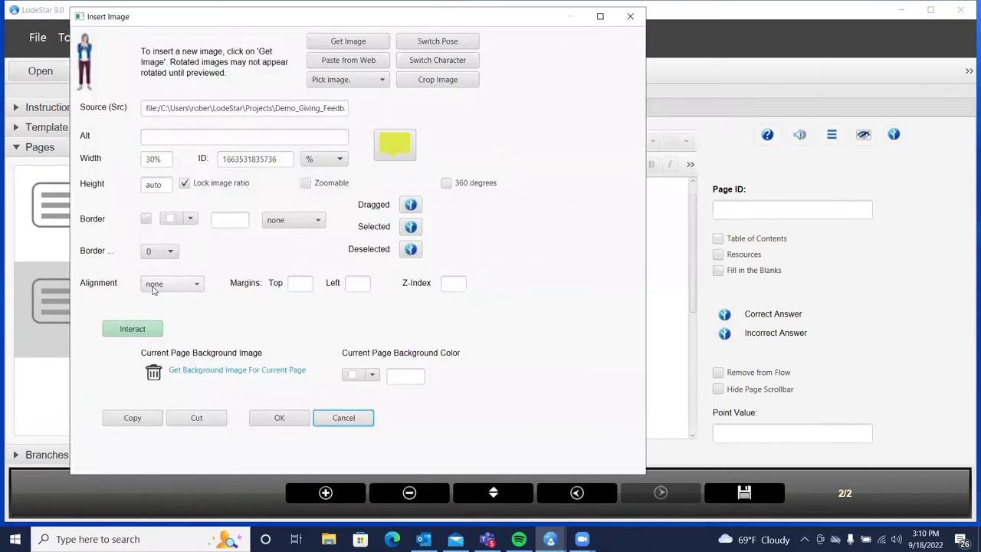
{"action": "left_click", "coordinate": [152, 289]}
{"action": "left_click", "coordinate": [154, 316]}
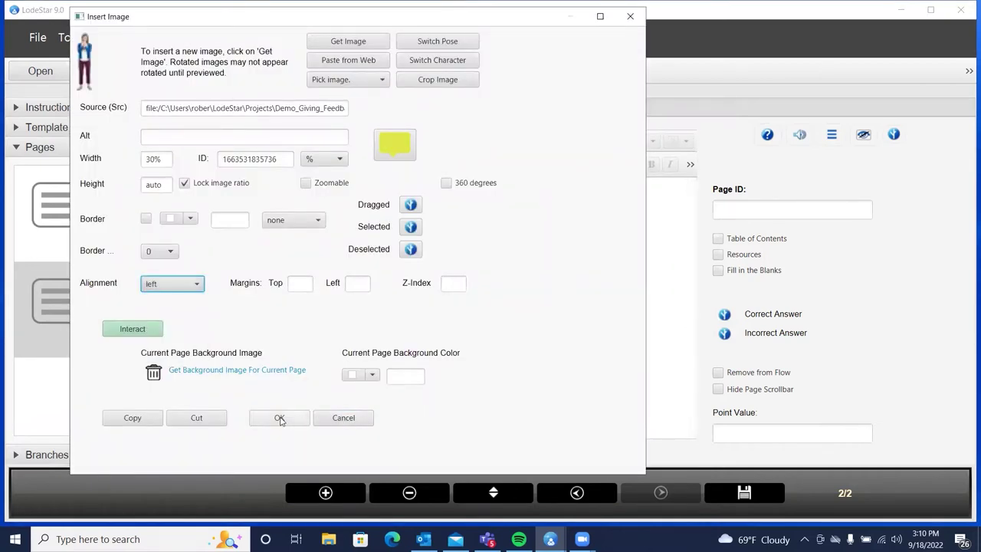
{"action": "left_click", "coordinate": [280, 418]}
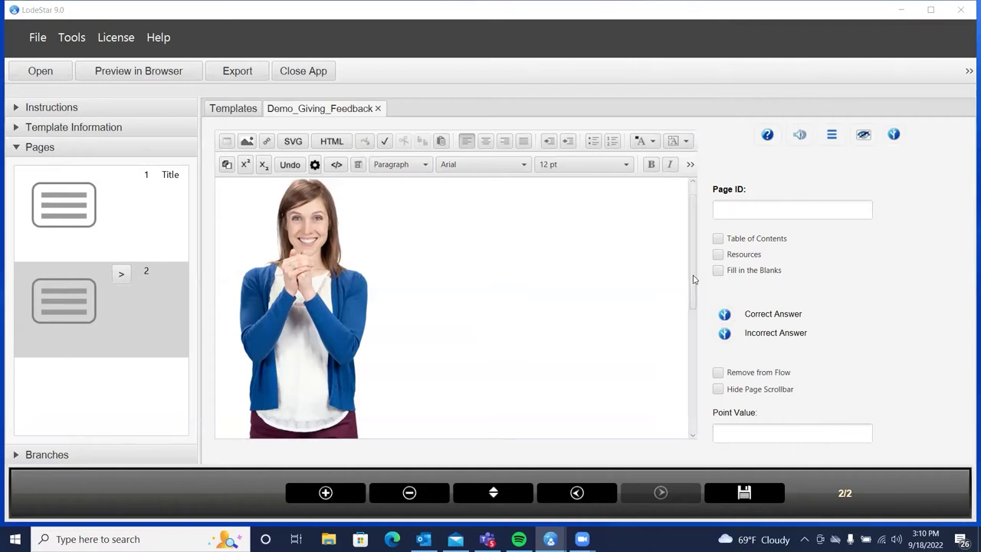
Paste the three paragraphs introducing Amy beside the image, adding an empty line above
{"action": "left_click", "coordinate": [544, 232]}
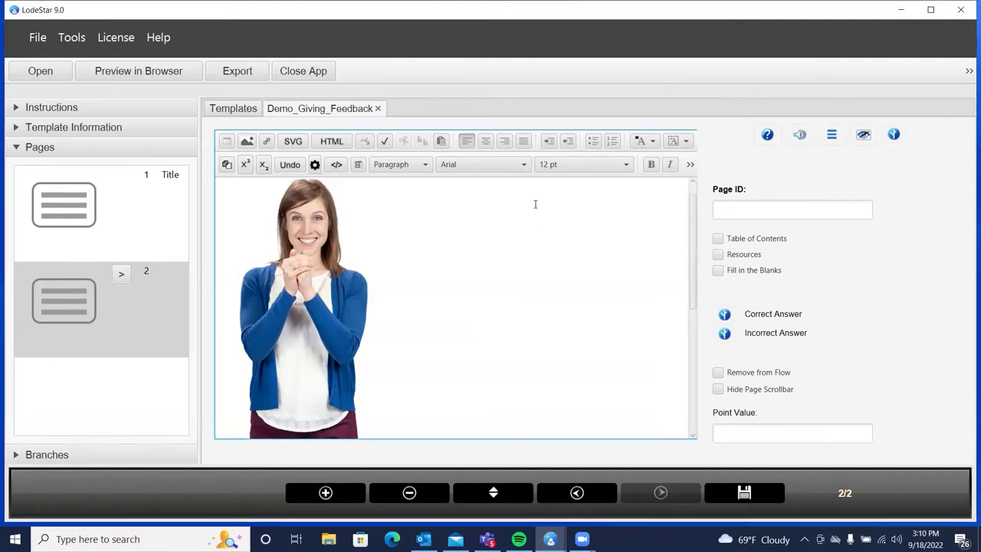
{"action": "scroll", "coordinate": [535, 204], "scroll_direction": "up", "scroll_amount": 1}
{"action": "type", "text": "Meet Amy.  She is an enthusiastic, new addition to our Audit & Assurance department.  She has learned a lot in her short time with the department, but she often asks the same questions at audit engagements. She poses the same questions not only to the auditor in charge of the engagement, but also to the clients."}
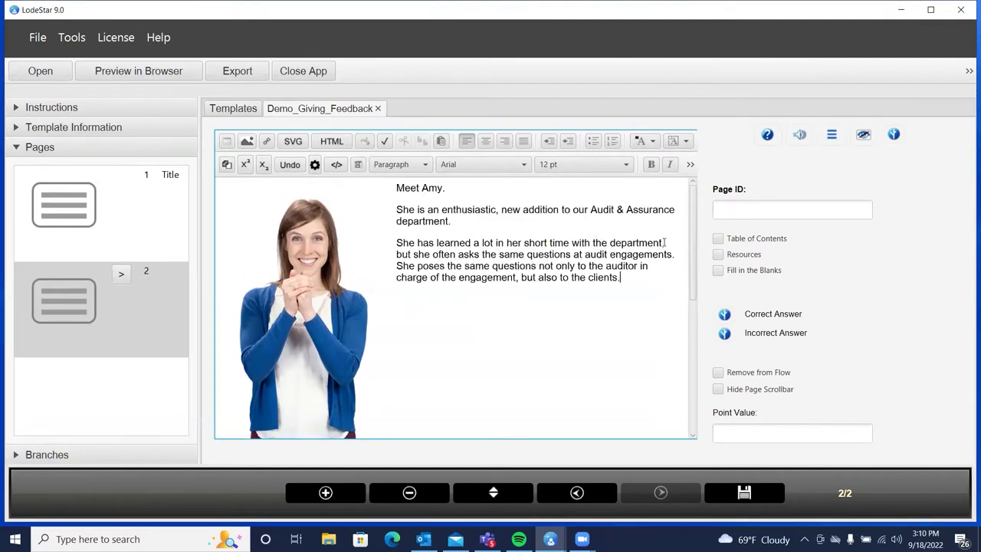
{"action": "left_click", "coordinate": [396, 187]}
{"action": "key", "text": "Return"}
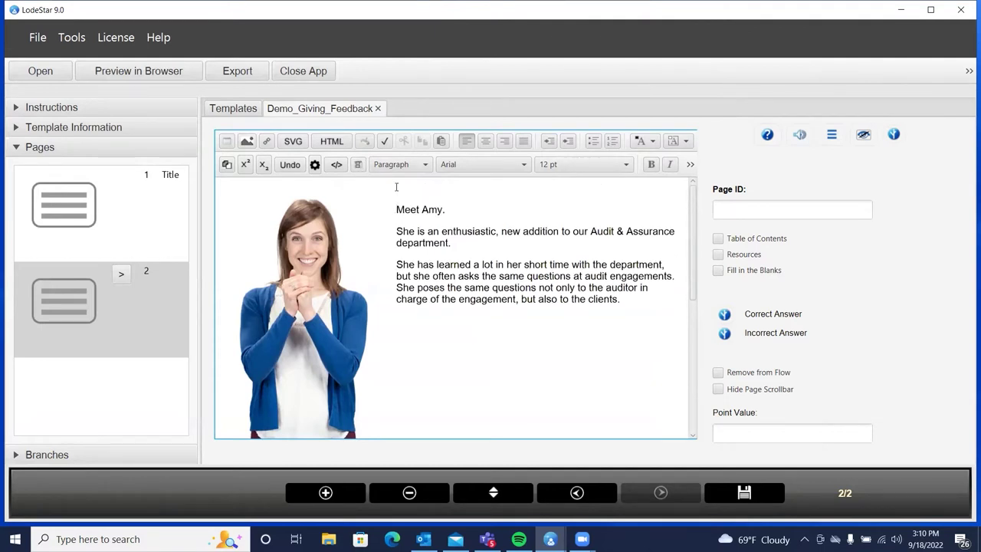
Make 'Meet Amy.' a Heading 2 and set the Page ID to 'Meet Amy'
{"action": "left_click_drag", "start_coordinate": [446, 208], "coordinate": [397, 204]}
{"action": "left_click", "coordinate": [413, 164]}
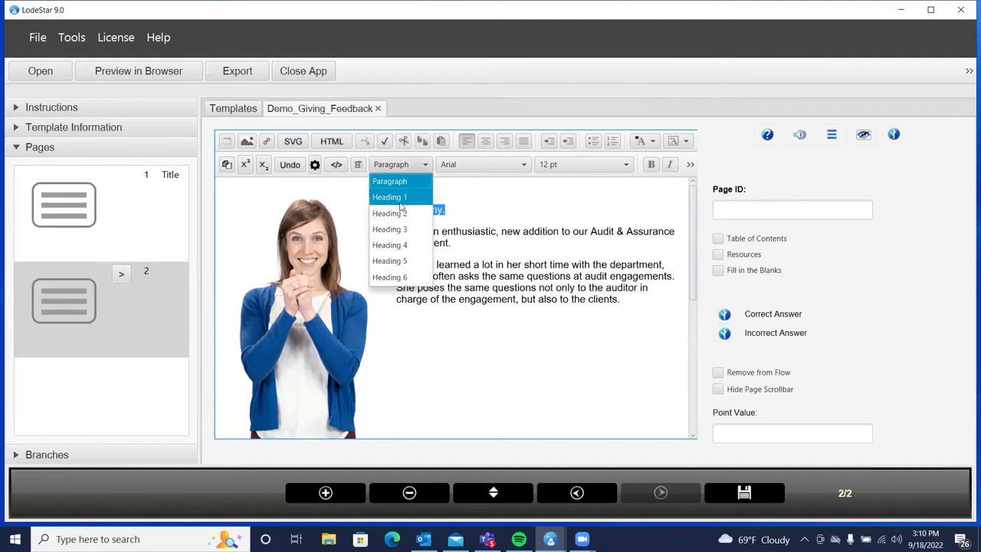
{"action": "left_click", "coordinate": [397, 214]}
{"action": "left_click", "coordinate": [539, 249]}
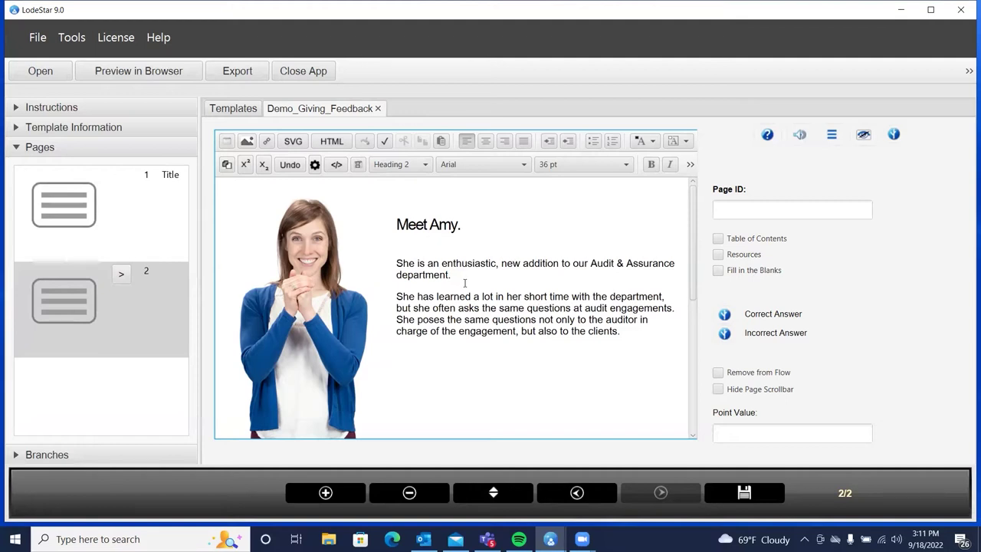
{"action": "left_click", "coordinate": [756, 213]}
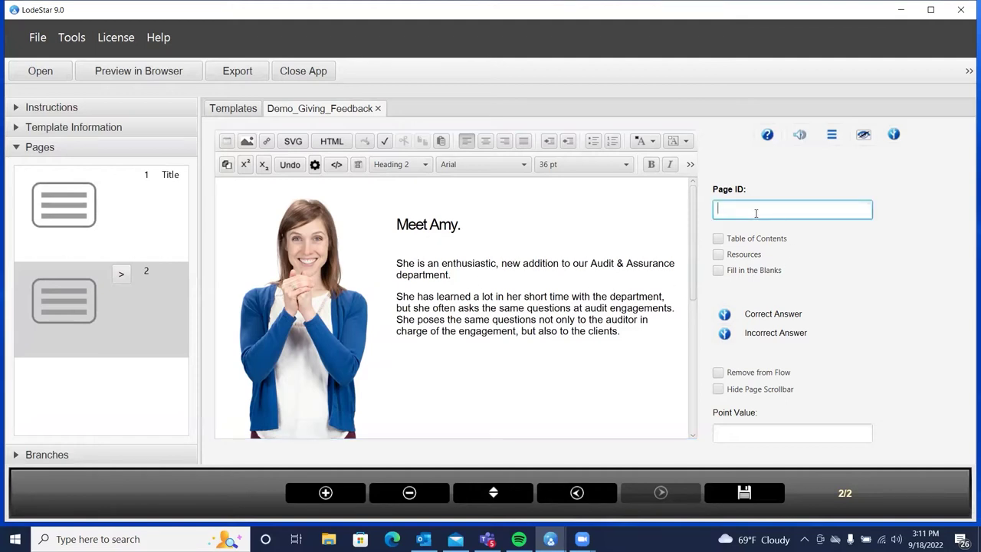
{"action": "type", "text": "Meet "}
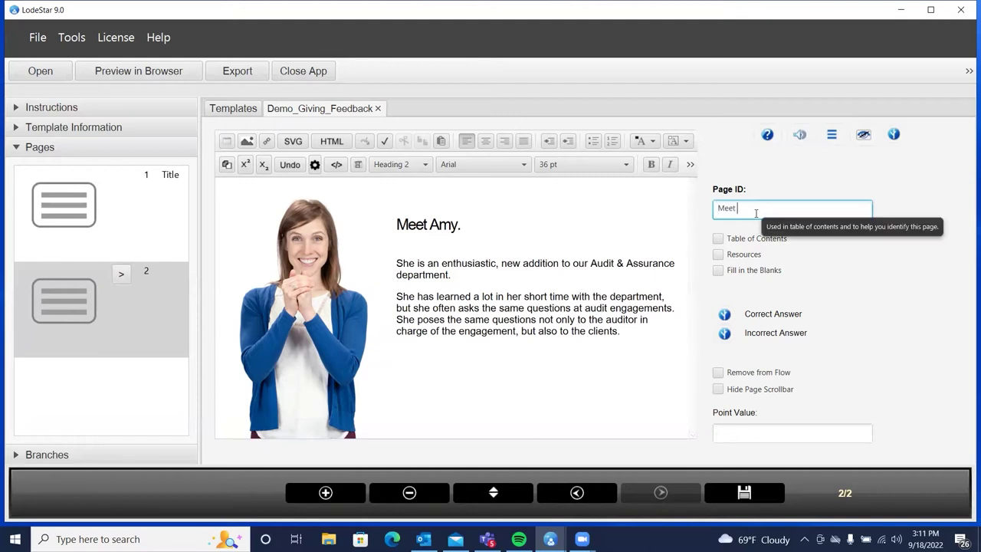
{"action": "type", "text": "Amy"}
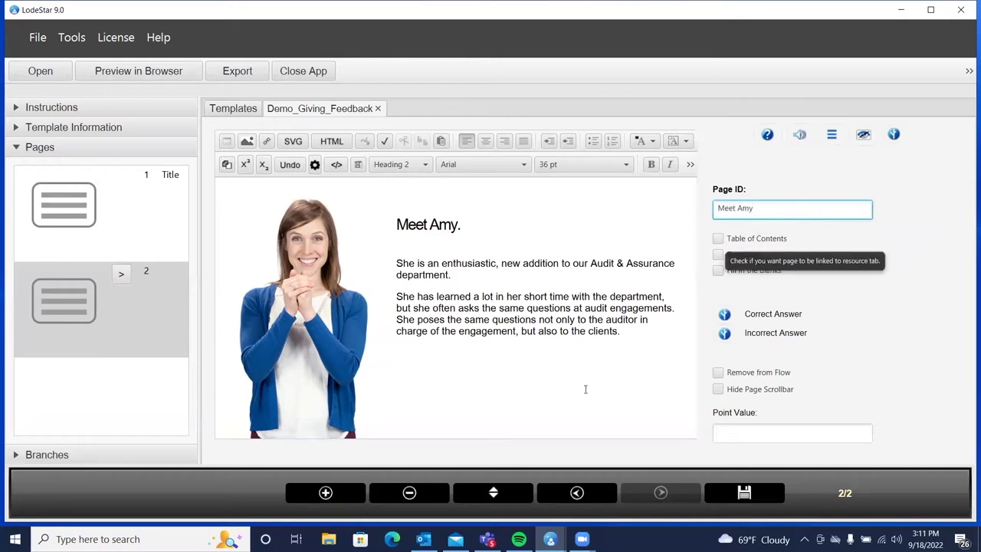
Add page 3 with the pasted Meet You briefing, its 'Meet You.' line as Heading 2
{"action": "left_click", "coordinate": [327, 495]}
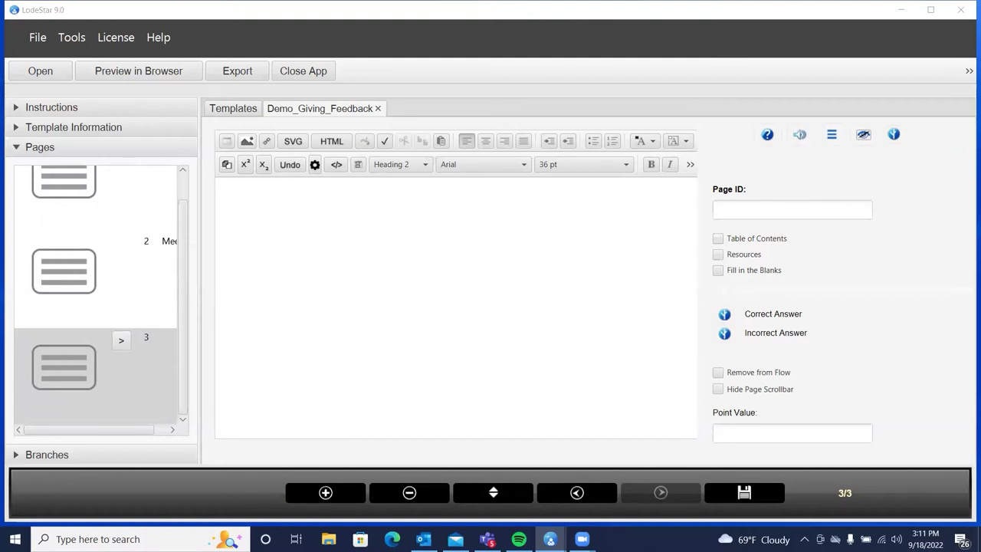
{"action": "left_click", "coordinate": [305, 240]}
{"action": "type", "text": "Meet You.  You are an Audit manager.  You are Amy's direct supervisor and meet with her one-on-one on a regular basis.  You've asked Amy to swing by your office.  You haven't mentioned anything about her behavior or your intention to give her feedback.  Think about how you would give Amy feedback.  Select the right things to say that represent best practices.  What Amy says appears at the top.  You are given three choices on what to say.   Pick the best choice."}
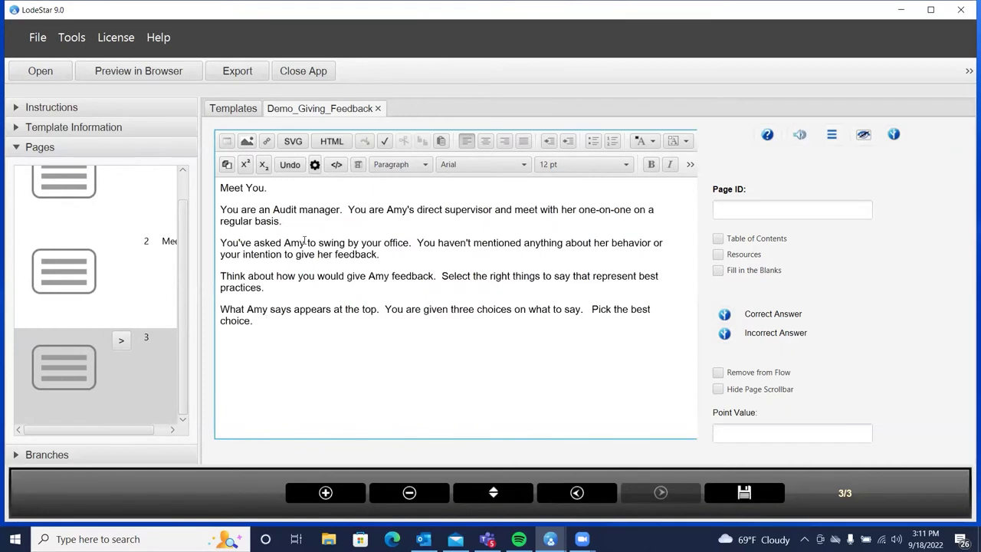
{"action": "left_click_drag", "start_coordinate": [273, 188], "coordinate": [204, 189]}
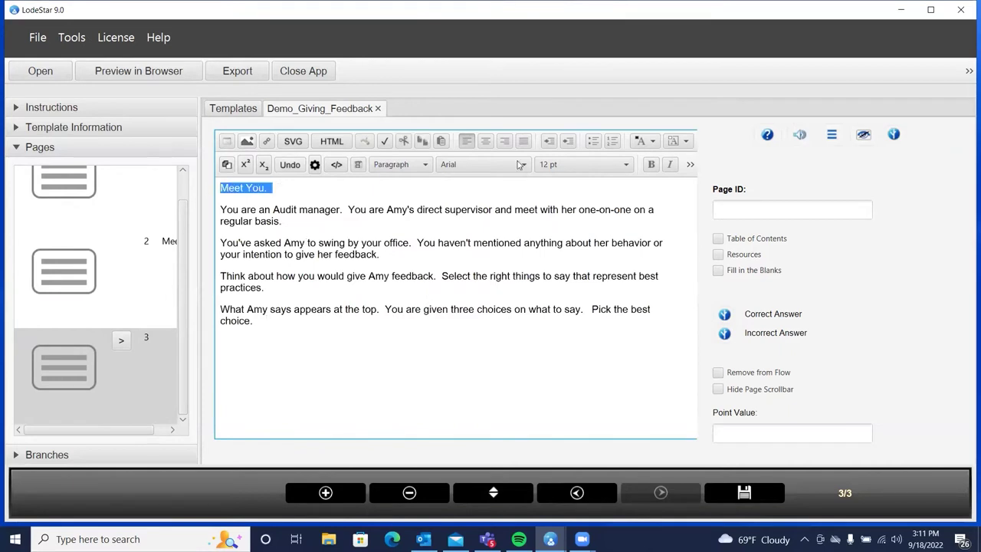
{"action": "left_click", "coordinate": [404, 165]}
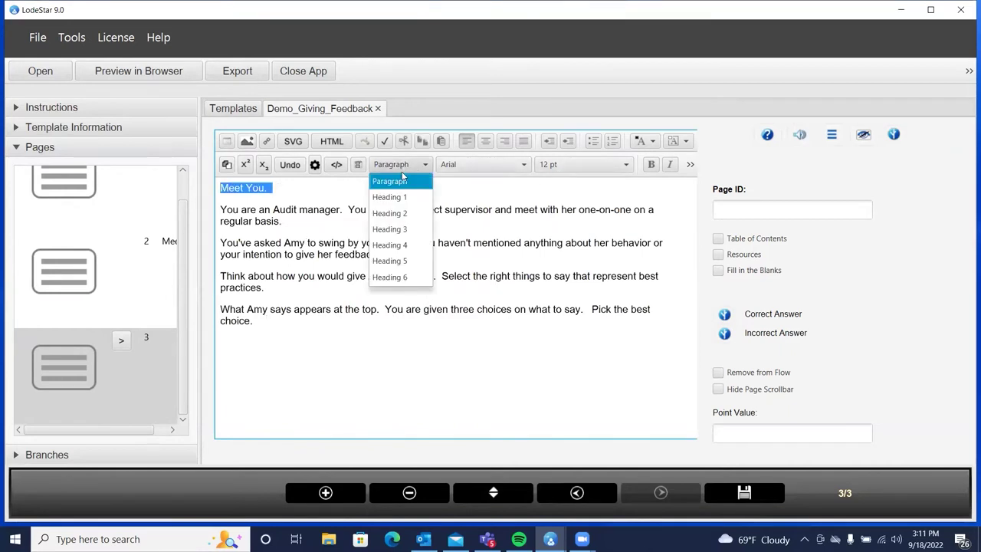
{"action": "left_click", "coordinate": [402, 214]}
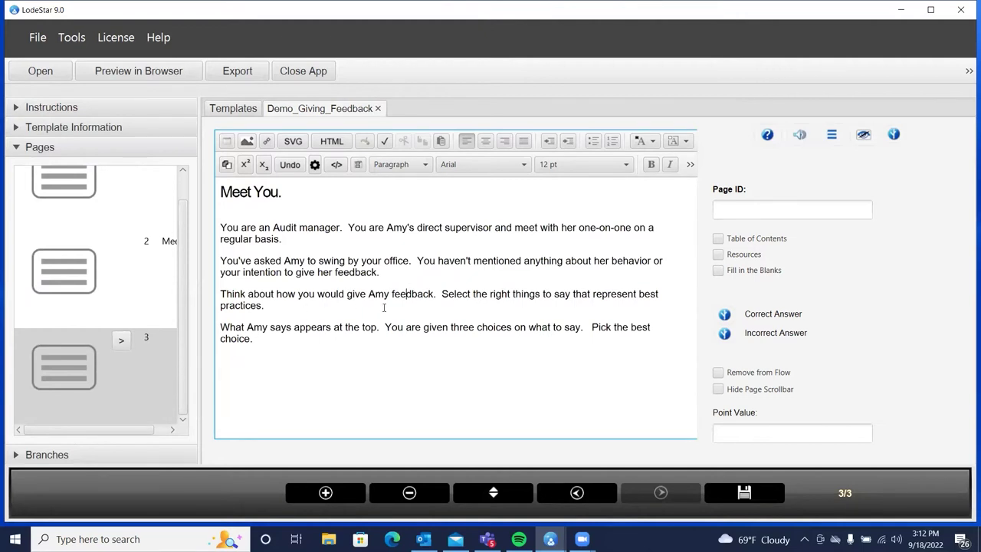
Set page 3's ID to 'Meet you' and add a blank page 4
{"action": "left_click", "coordinate": [282, 302]}
{"action": "left_click", "coordinate": [761, 209]}
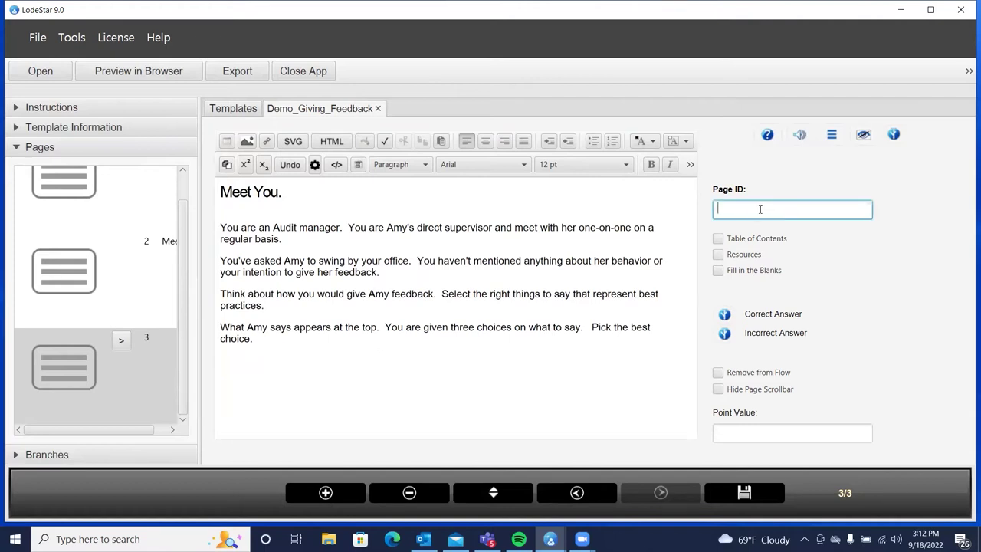
{"action": "type", "text": "Meet you"}
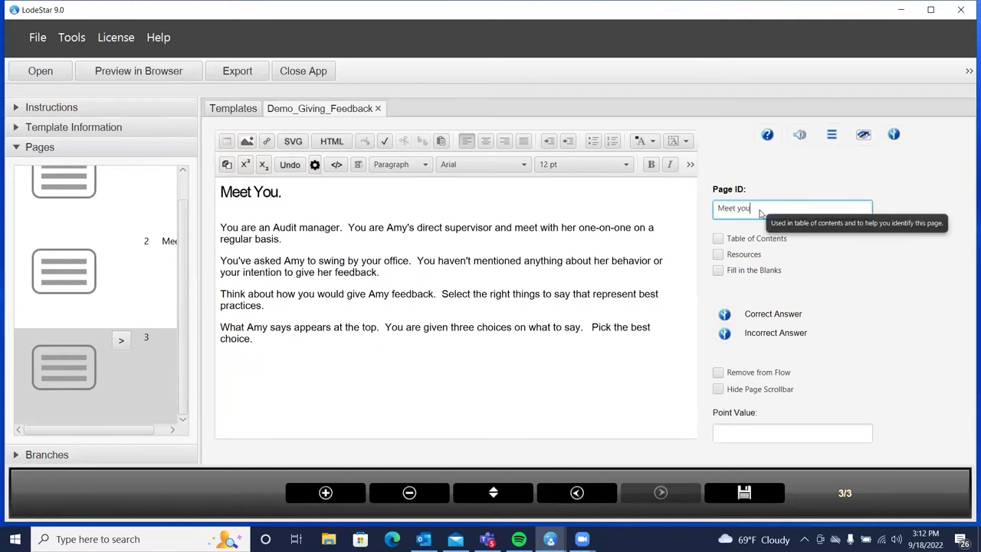
{"action": "left_click", "coordinate": [327, 490]}
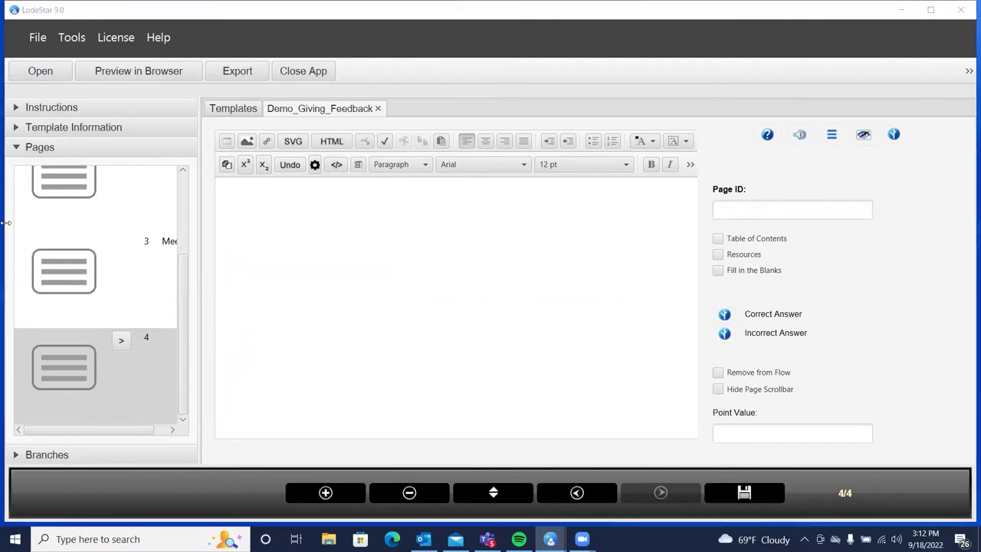
Apply the Interview template to page 4
{"action": "left_click", "coordinate": [121, 342]}
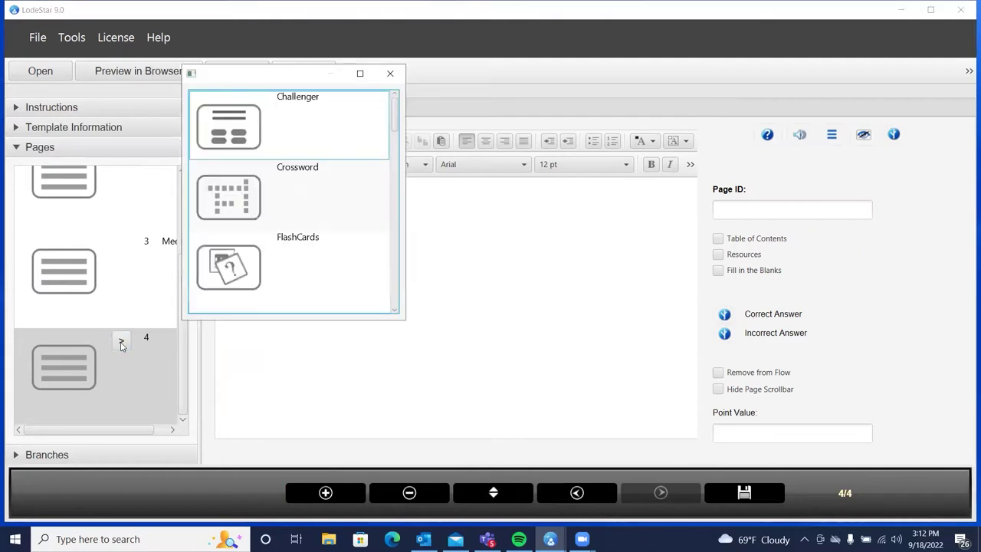
{"action": "scroll", "coordinate": [311, 195], "scroll_direction": "down", "scroll_amount": 3}
{"action": "scroll", "coordinate": [311, 196], "scroll_direction": "up", "scroll_amount": 2}
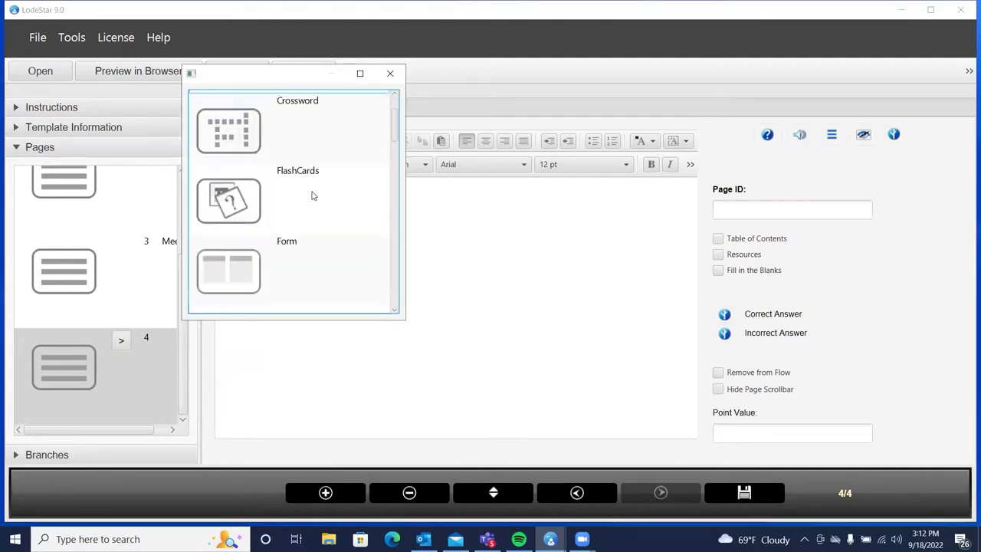
{"action": "scroll", "coordinate": [311, 196], "scroll_direction": "down", "scroll_amount": 2}
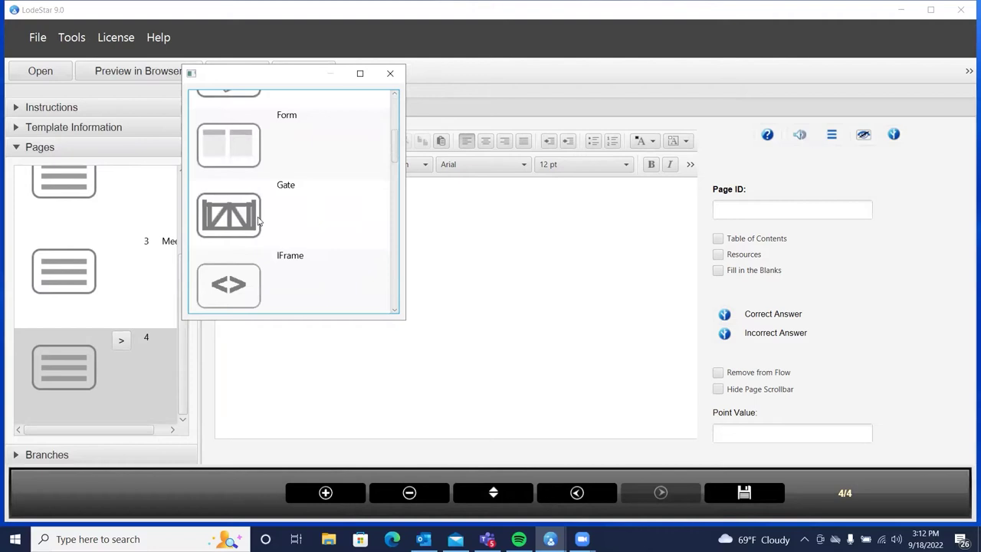
{"action": "scroll", "coordinate": [258, 221], "scroll_direction": "down", "scroll_amount": 2}
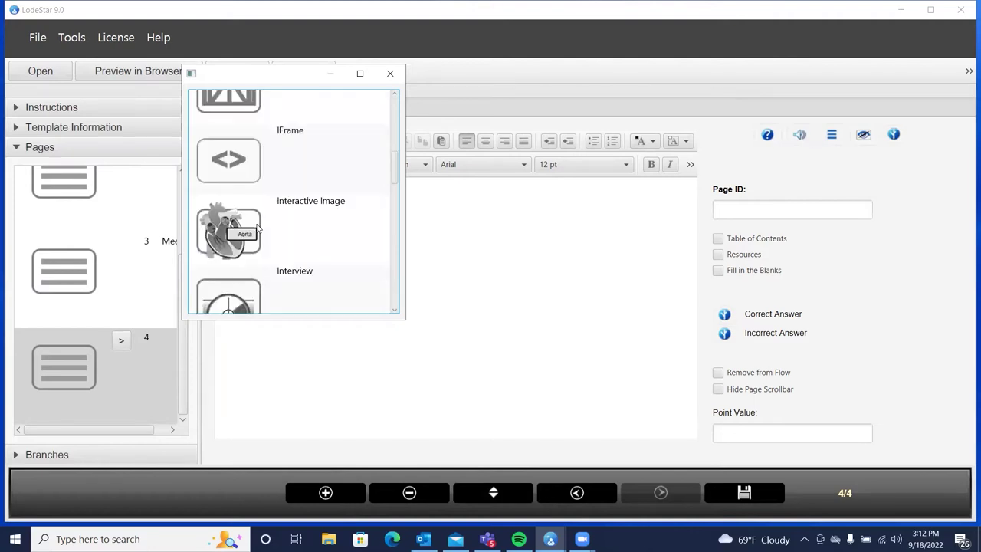
{"action": "scroll", "coordinate": [276, 222], "scroll_direction": "down", "scroll_amount": 1}
{"action": "left_click", "coordinate": [257, 219]}
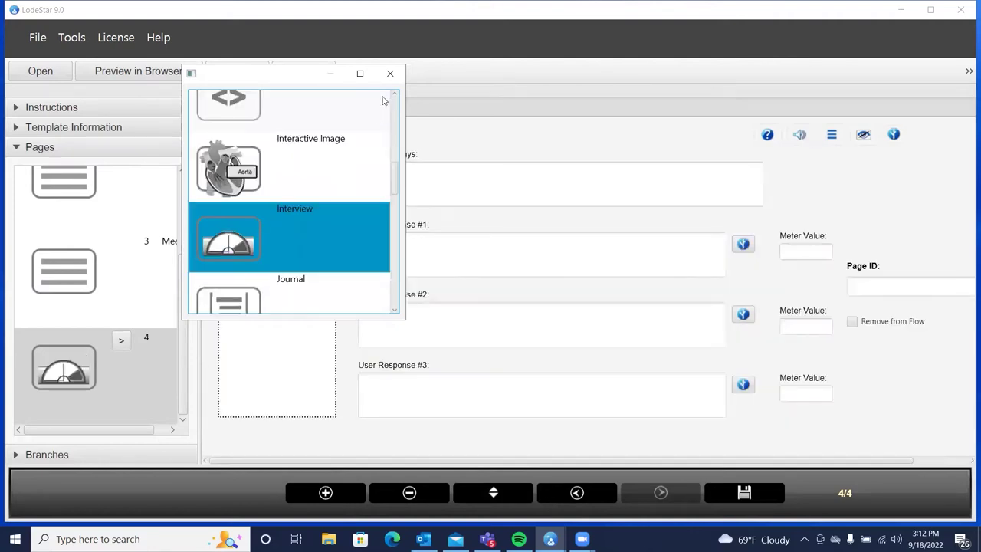
{"action": "left_click", "coordinate": [390, 77]}
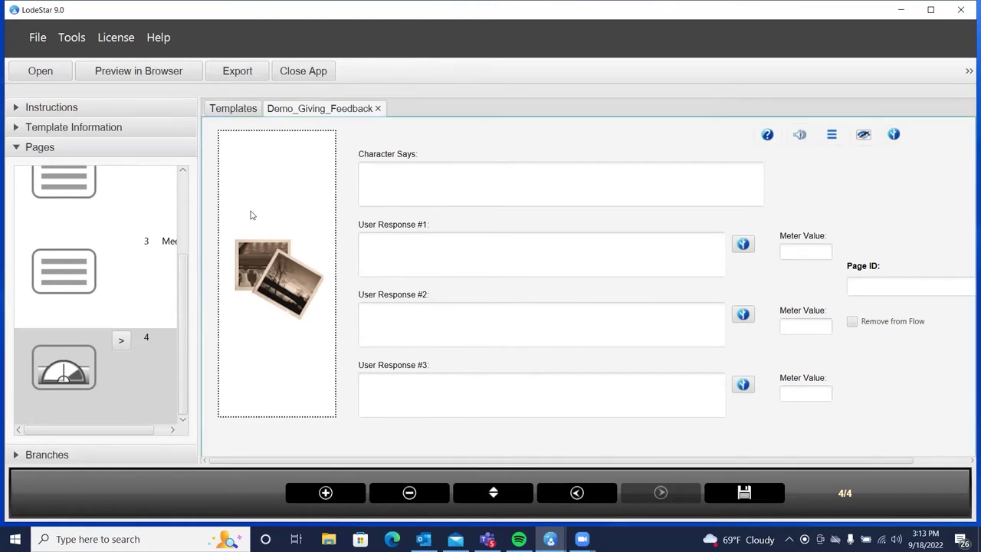
Insert the first character's 'arms akimbo, winking' pose into page 4's image panel
{"action": "right_click", "coordinate": [250, 214]}
{"action": "left_click", "coordinate": [262, 261]}
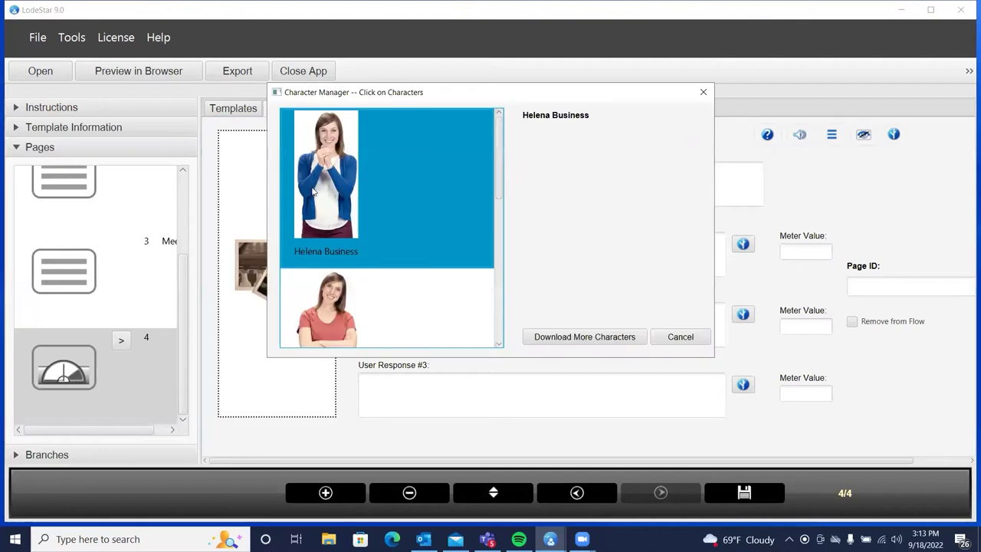
{"action": "double_click", "coordinate": [342, 172]}
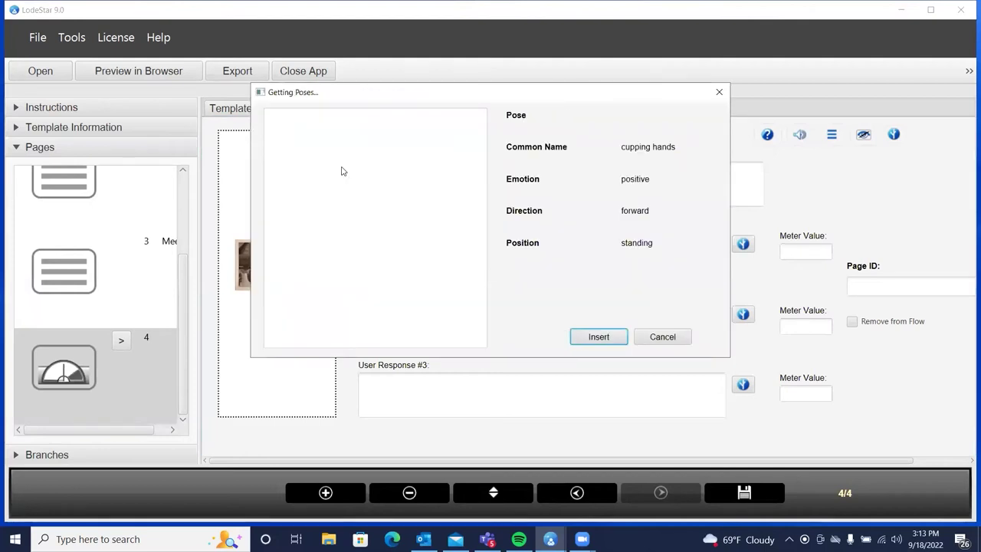
{"action": "scroll", "coordinate": [341, 196], "scroll_direction": "down", "scroll_amount": 10}
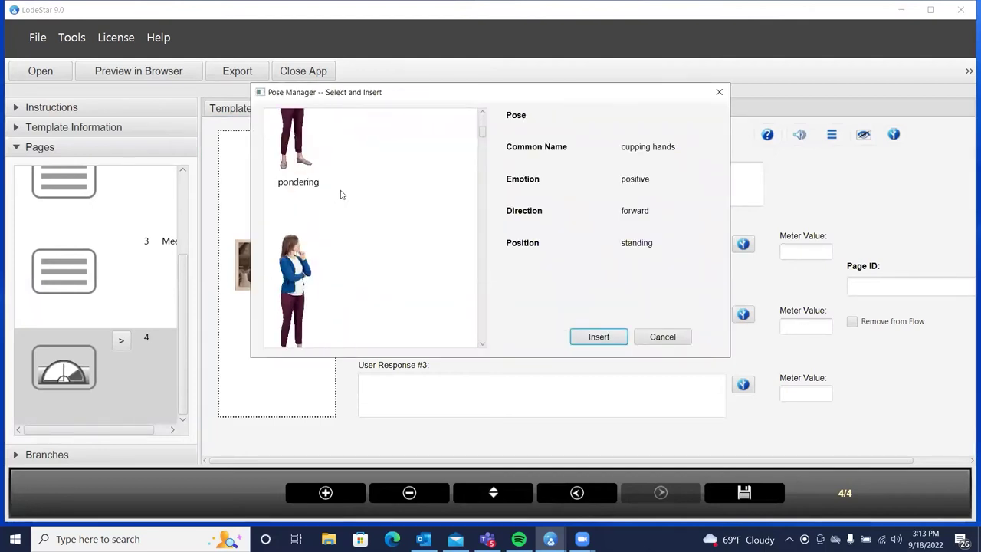
{"action": "scroll", "coordinate": [342, 198], "scroll_direction": "down", "scroll_amount": 10}
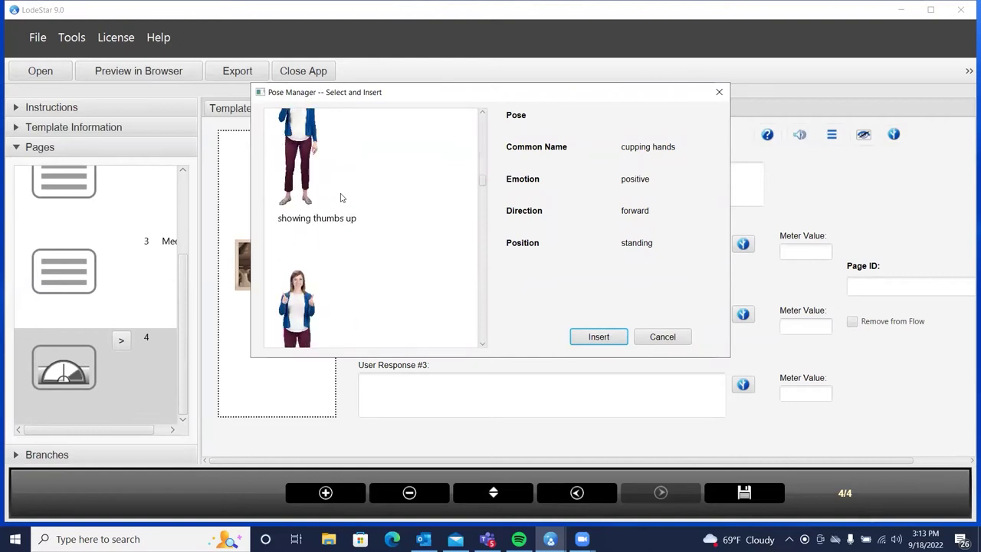
{"action": "scroll", "coordinate": [342, 198], "scroll_direction": "up", "scroll_amount": 3}
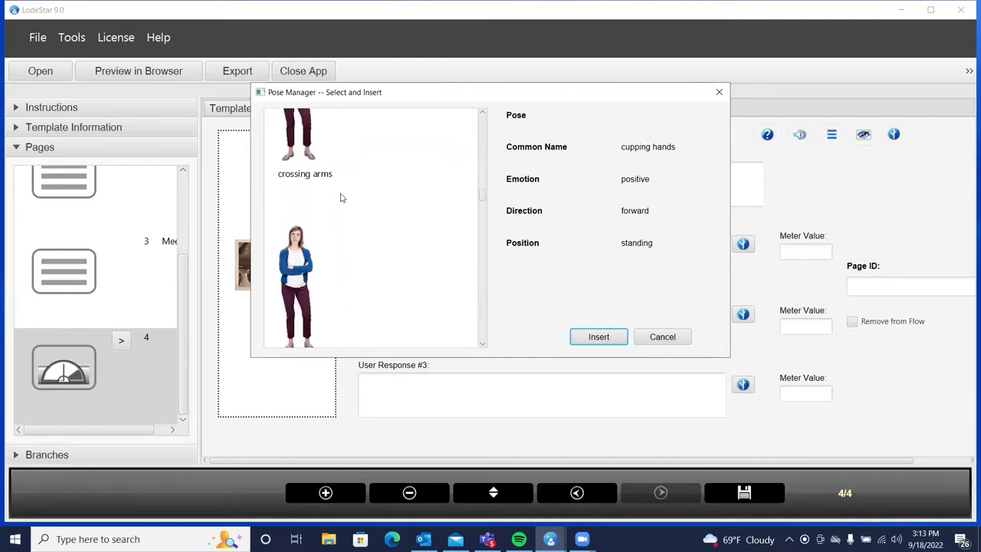
{"action": "scroll", "coordinate": [342, 198], "scroll_direction": "down", "scroll_amount": 4}
{"action": "scroll", "coordinate": [341, 198], "scroll_direction": "down", "scroll_amount": 8}
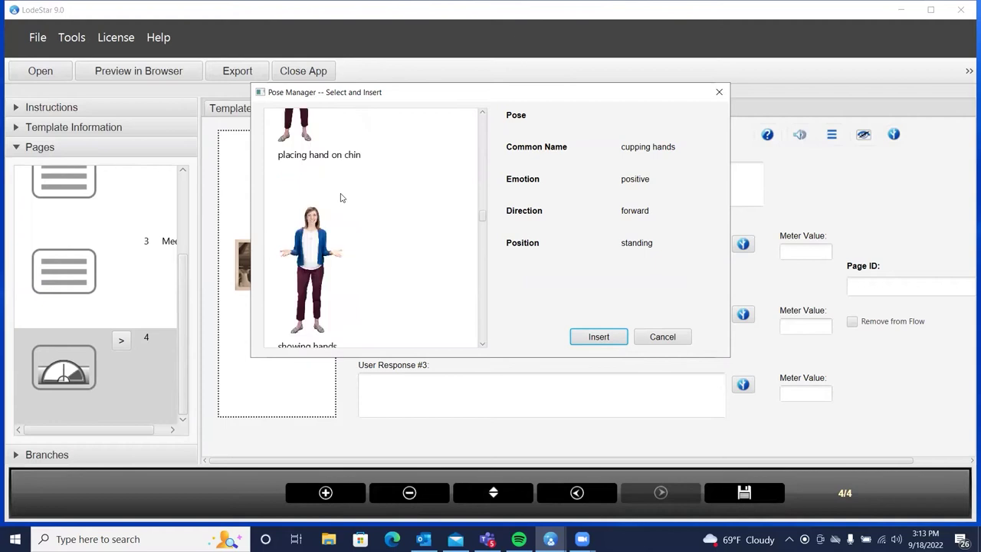
{"action": "scroll", "coordinate": [342, 198], "scroll_direction": "down", "scroll_amount": 8}
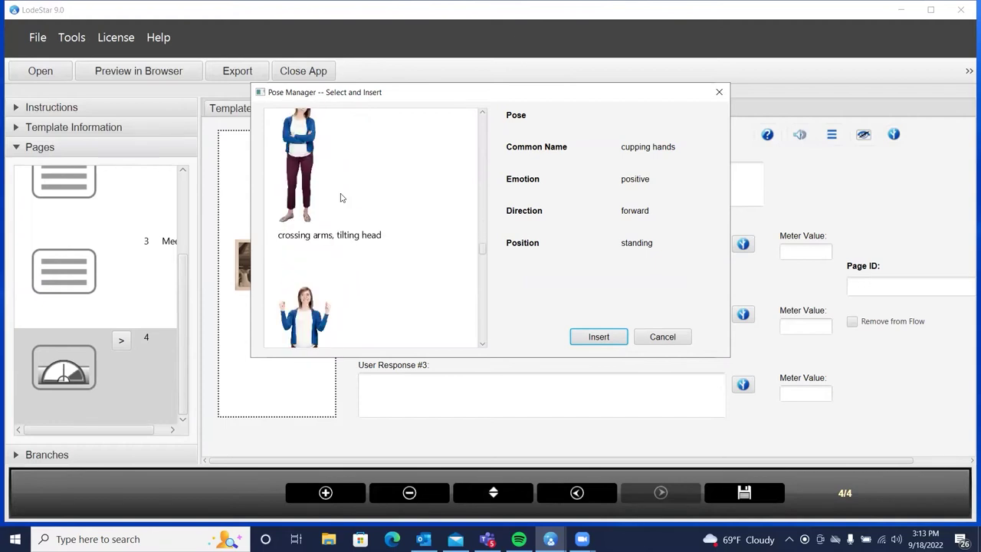
{"action": "scroll", "coordinate": [342, 198], "scroll_direction": "down", "scroll_amount": 8}
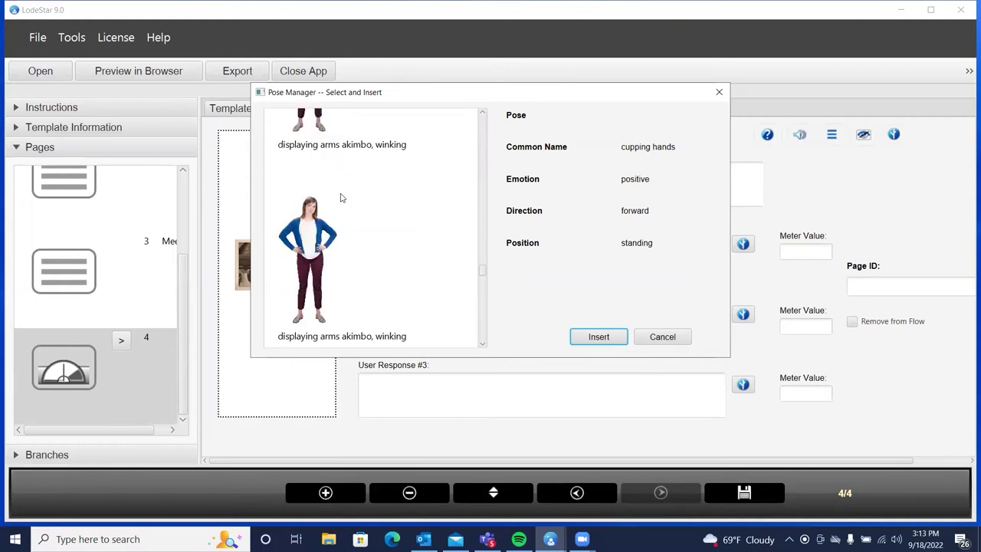
{"action": "scroll", "coordinate": [323, 254], "scroll_direction": "up", "scroll_amount": 1}
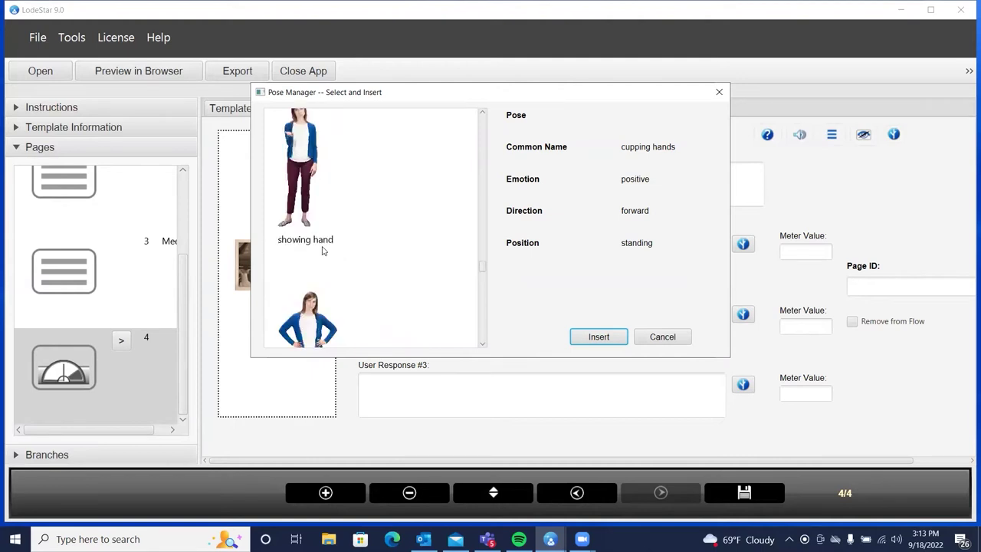
{"action": "scroll", "coordinate": [323, 250], "scroll_direction": "down", "scroll_amount": 1}
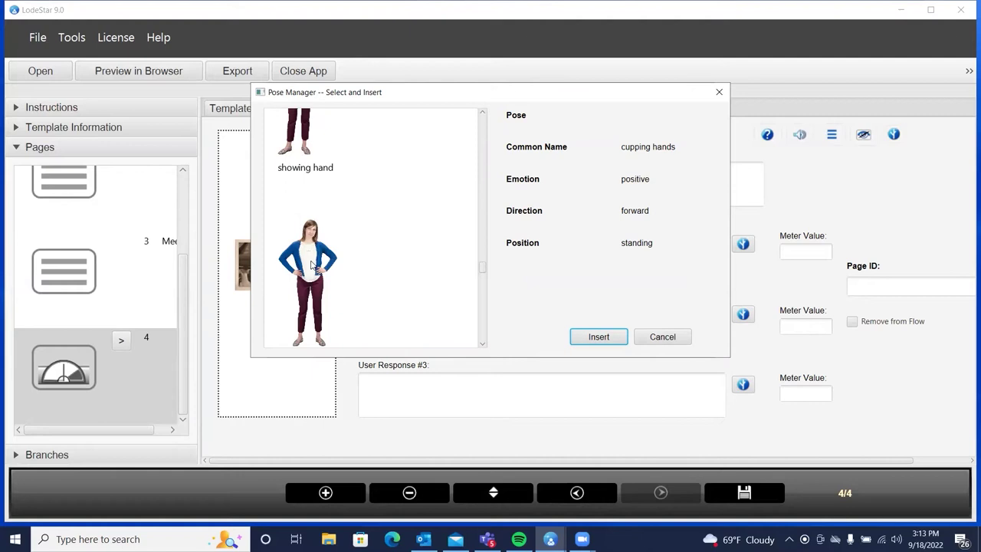
{"action": "left_click", "coordinate": [307, 264]}
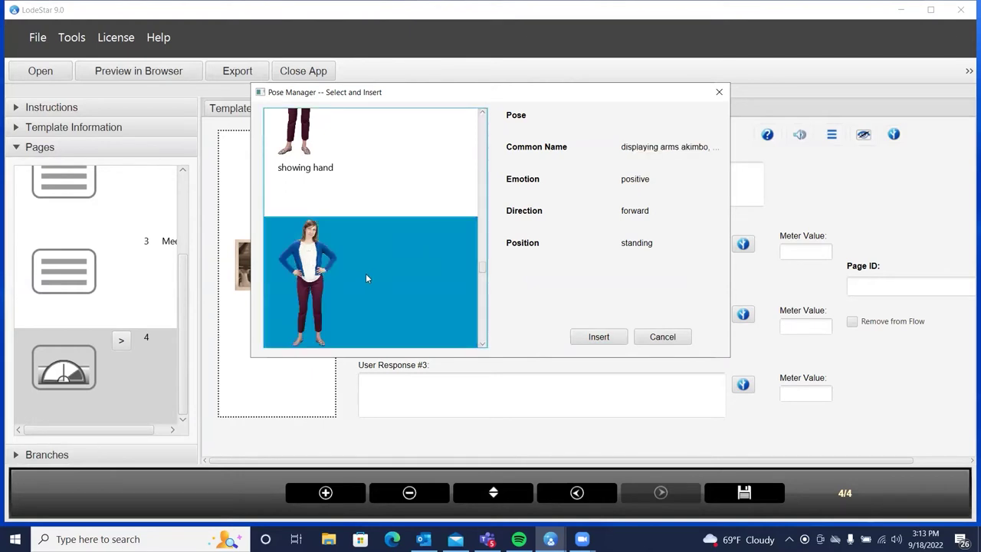
{"action": "left_click", "coordinate": [599, 339]}
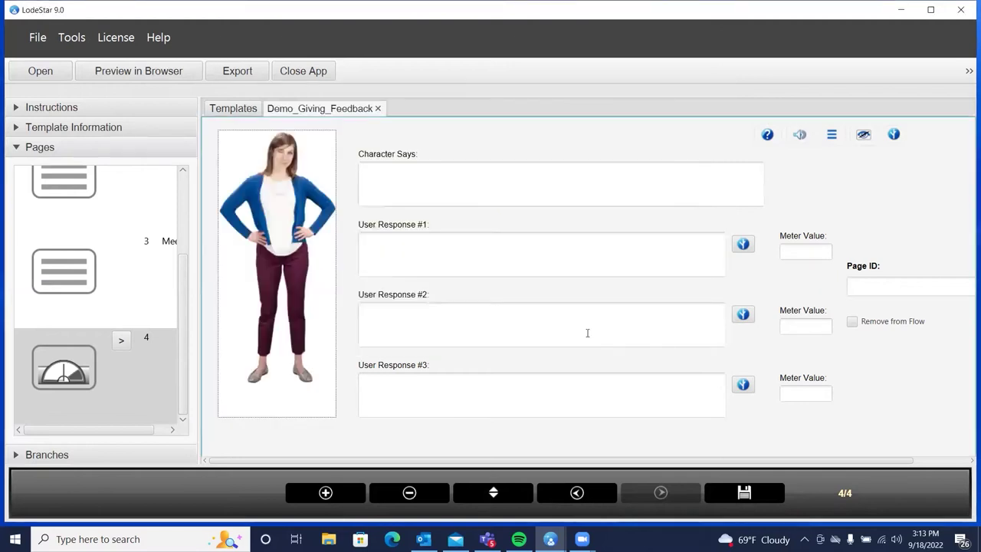
Paste page 4's character line and first user response, giving that response meter value 10
{"action": "left_click", "coordinate": [419, 192]}
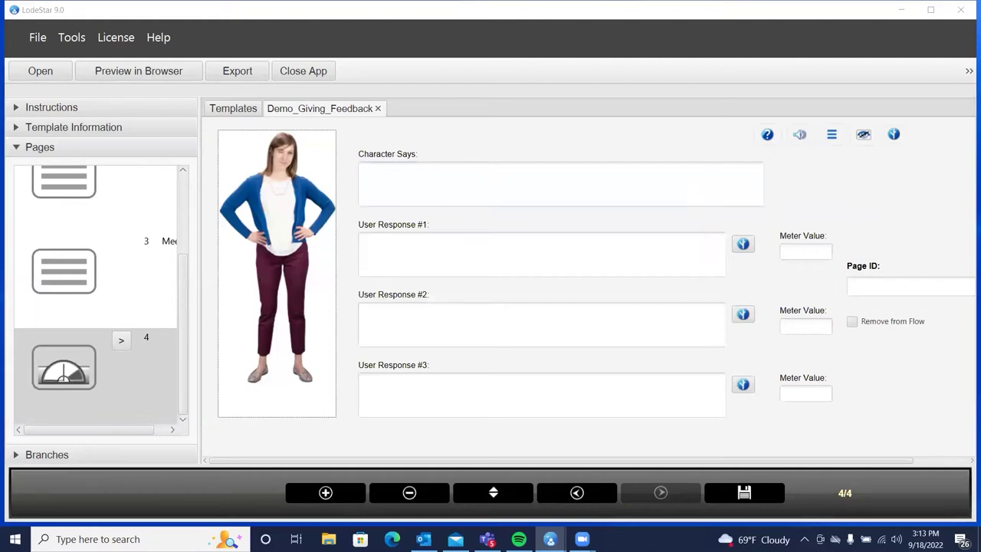
{"action": "right_click", "coordinate": [495, 193]}
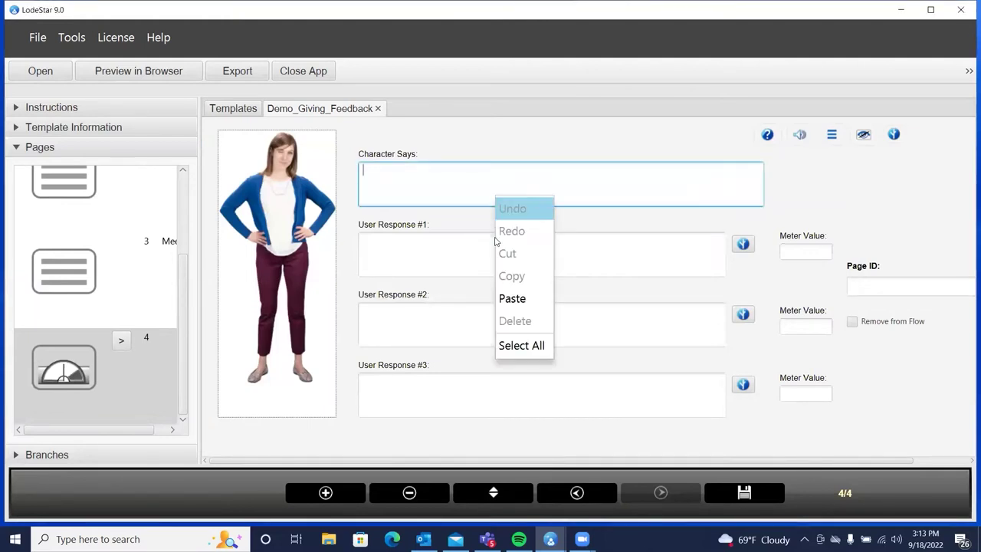
{"action": "left_click", "coordinate": [511, 298]}
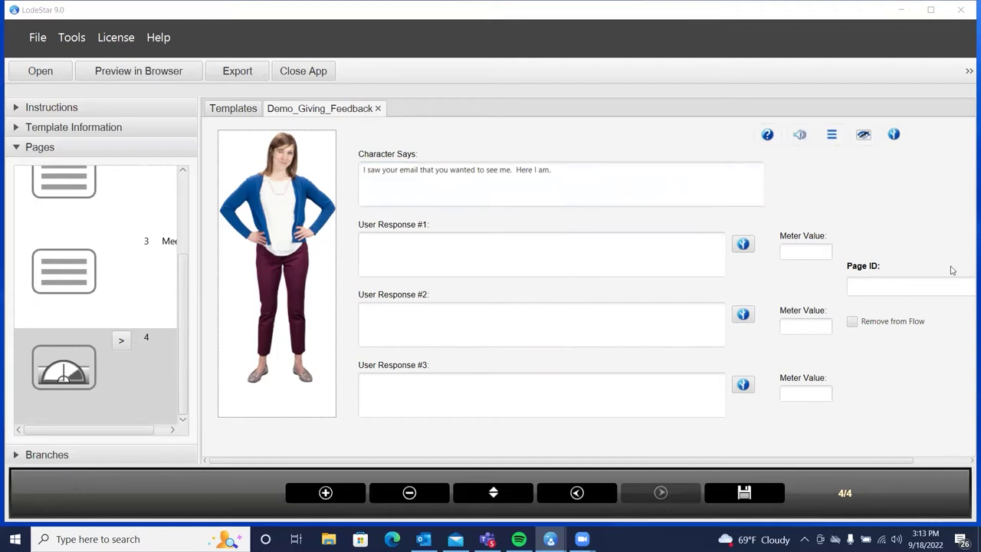
{"action": "left_click", "coordinate": [464, 249]}
{"action": "right_click", "coordinate": [465, 249]}
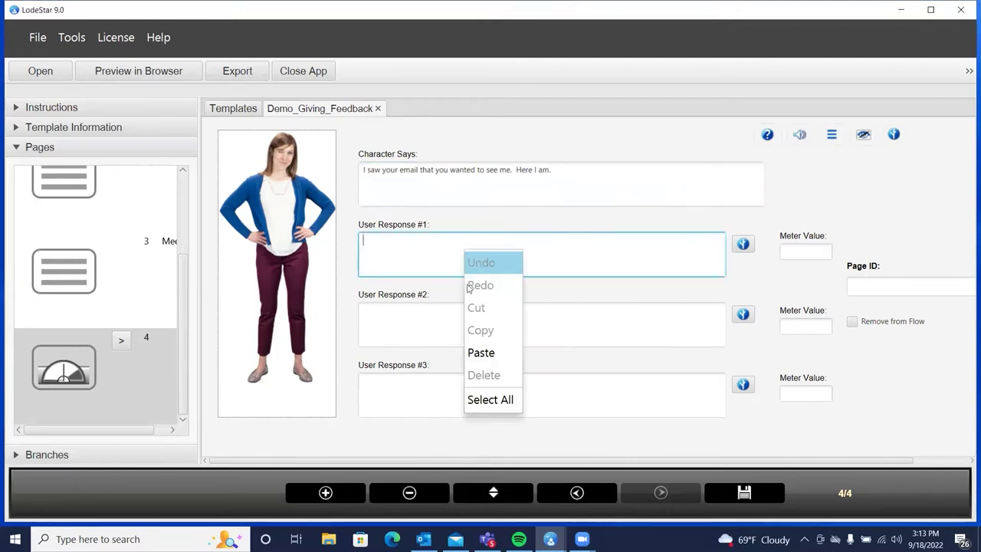
{"action": "left_click", "coordinate": [472, 351]}
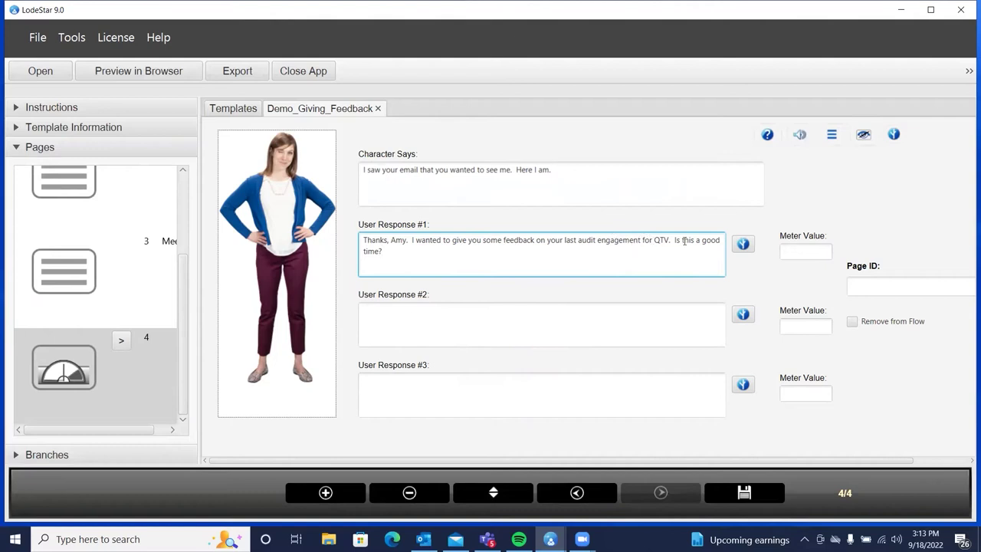
{"action": "left_click", "coordinate": [799, 256]}
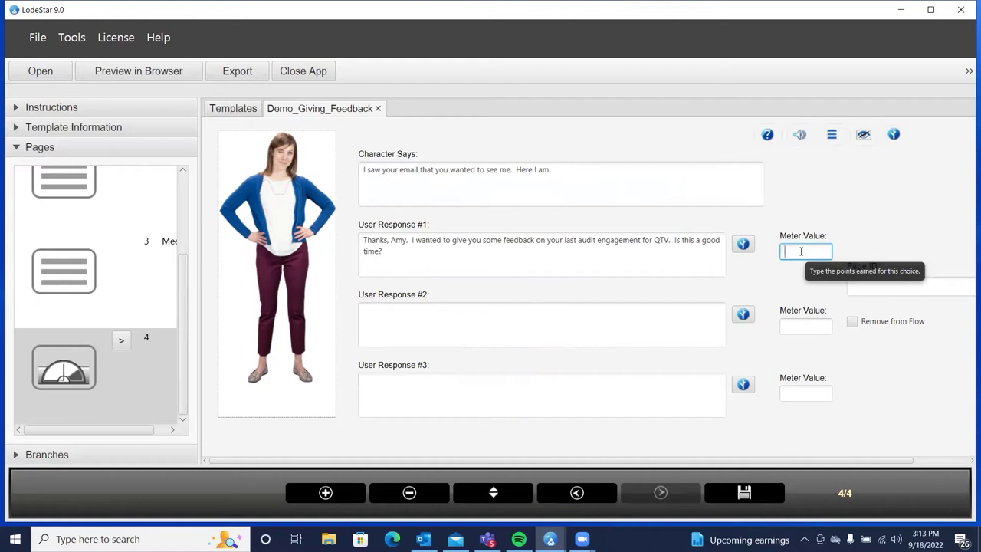
{"action": "type", "text": "10"}
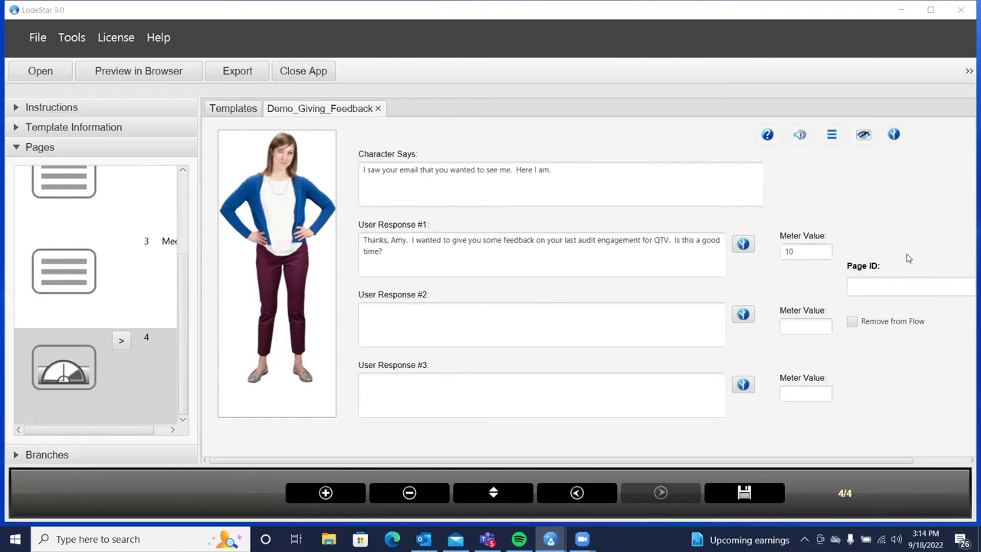
Paste the second user response and give it meter value 5
{"action": "left_click", "coordinate": [437, 320]}
{"action": "type", "text": "I need to give you some feedback on your last audit engagement for QTV.  Here it goes."}
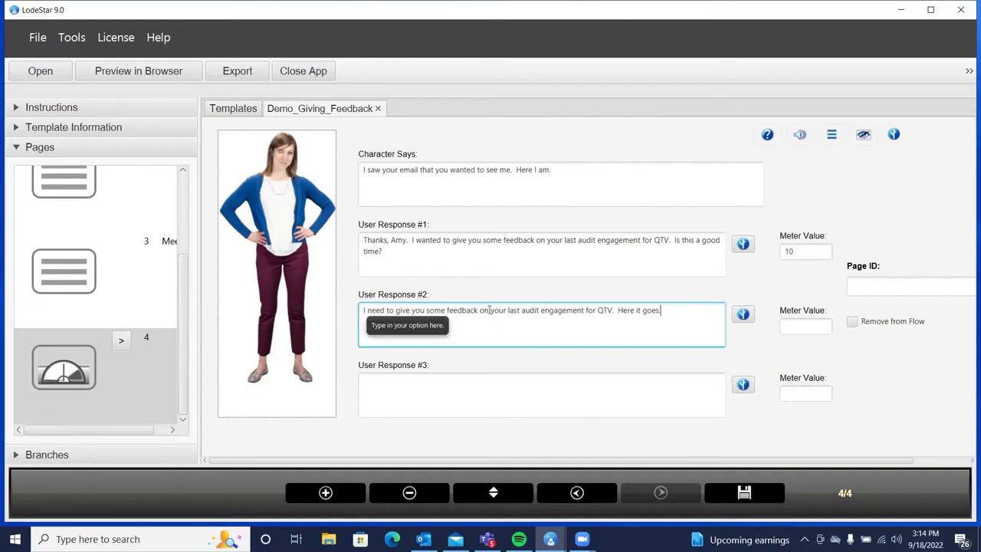
{"action": "left_click", "coordinate": [583, 310]}
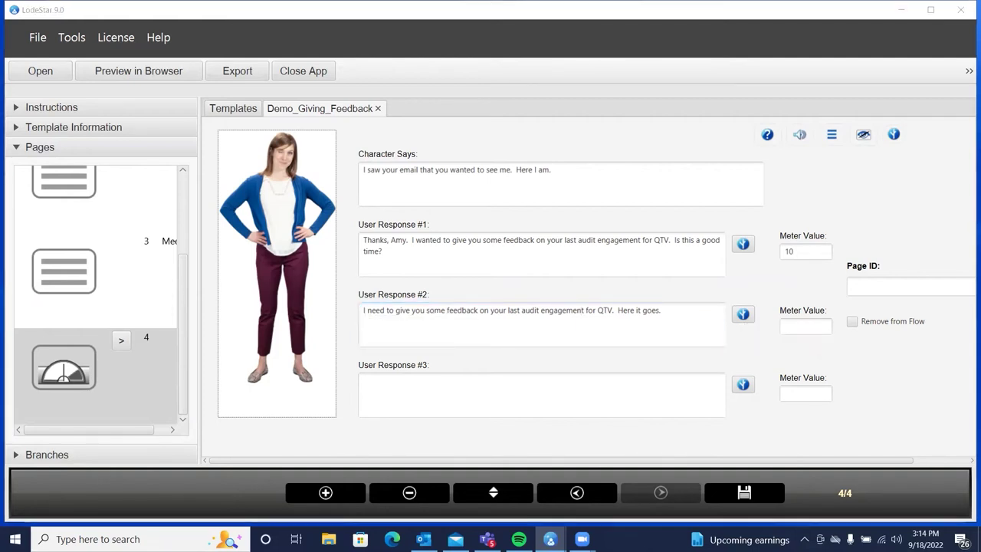
{"action": "left_click", "coordinate": [818, 325]}
{"action": "type", "text": "5"}
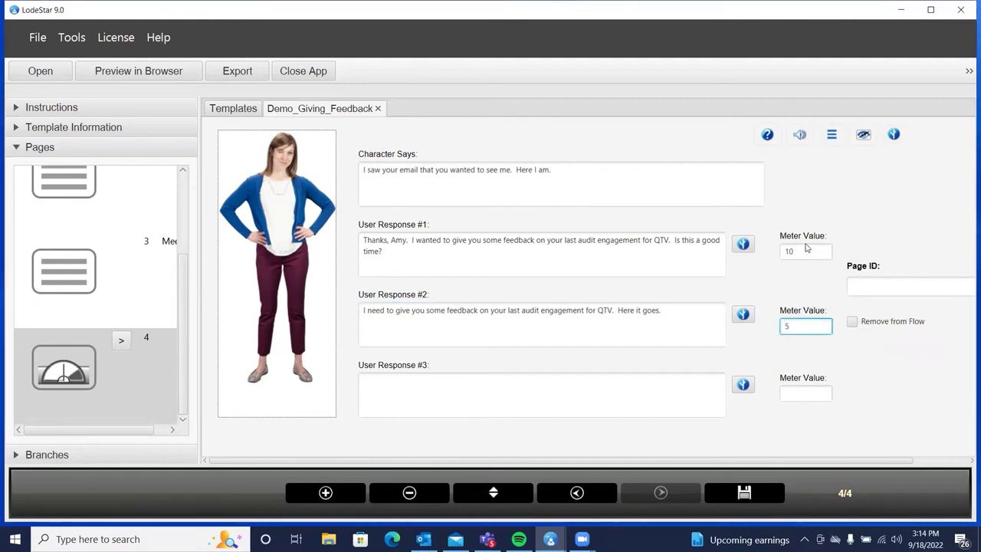
{"action": "left_click", "coordinate": [801, 250]}
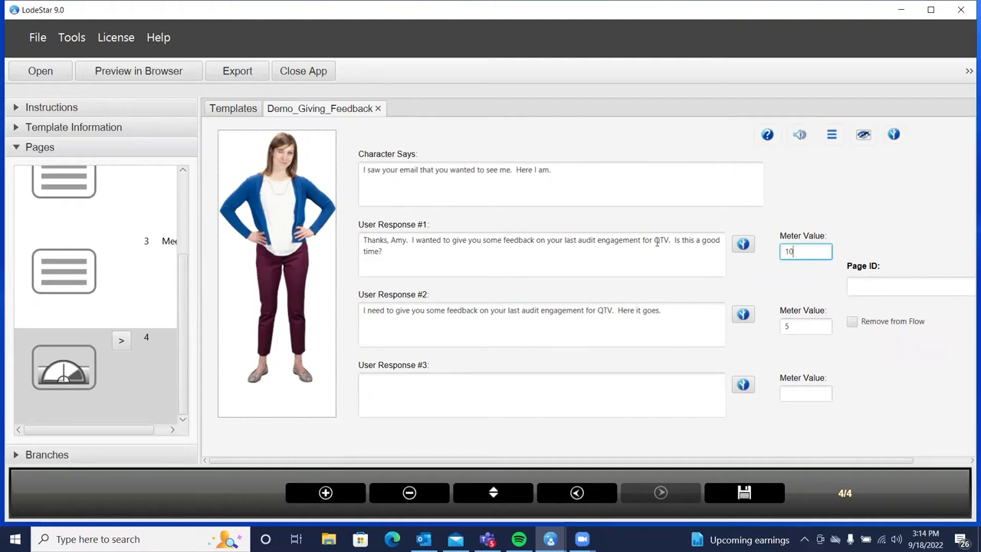
{"action": "left_click", "coordinate": [790, 326]}
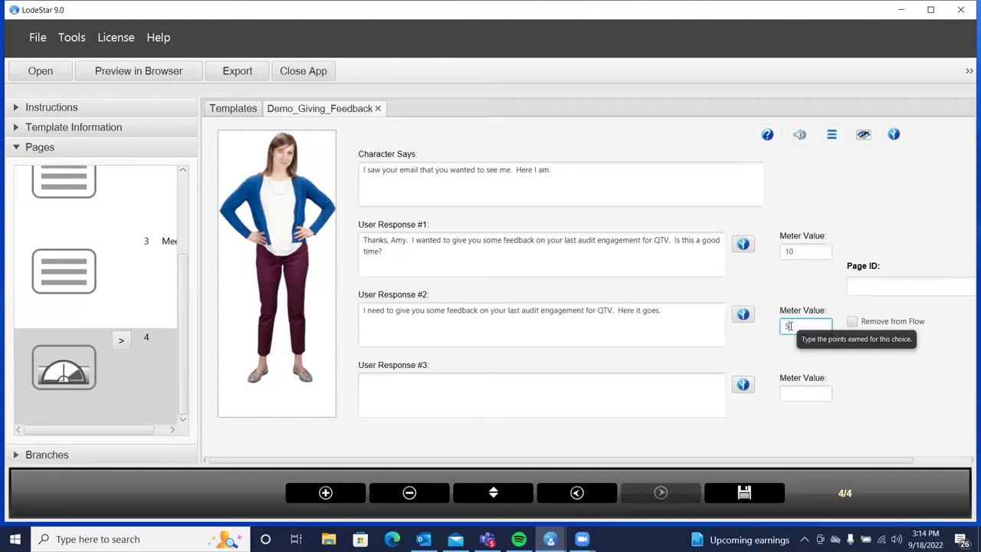
Add the third response about QTV's complaint worth 1, set page ID s1, and add page 5
{"action": "left_click", "coordinate": [529, 385]}
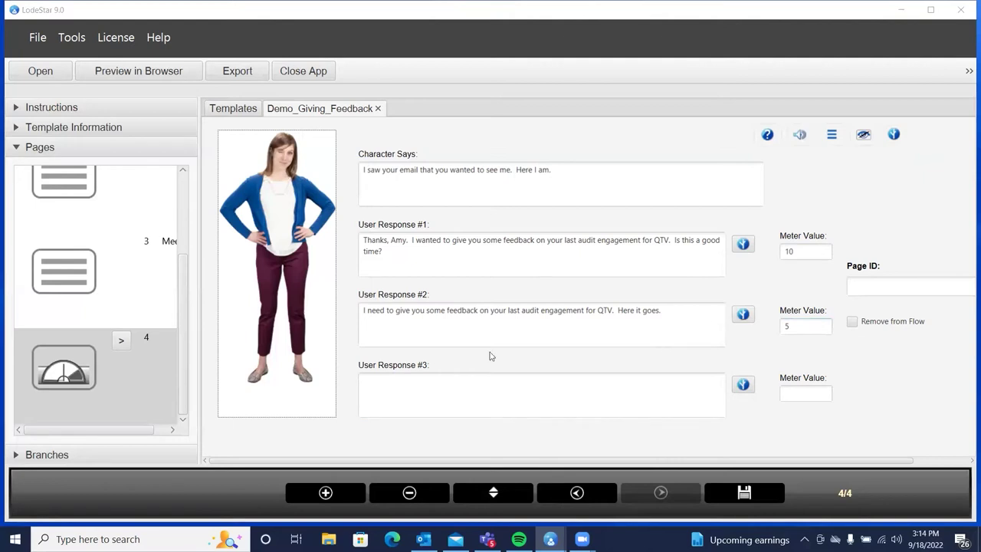
{"action": "left_click", "coordinate": [388, 398]}
{"action": "type", "text": "I just spoke to QTV related to your last engagement.  They were annoyed that you kept asking the same questions."}
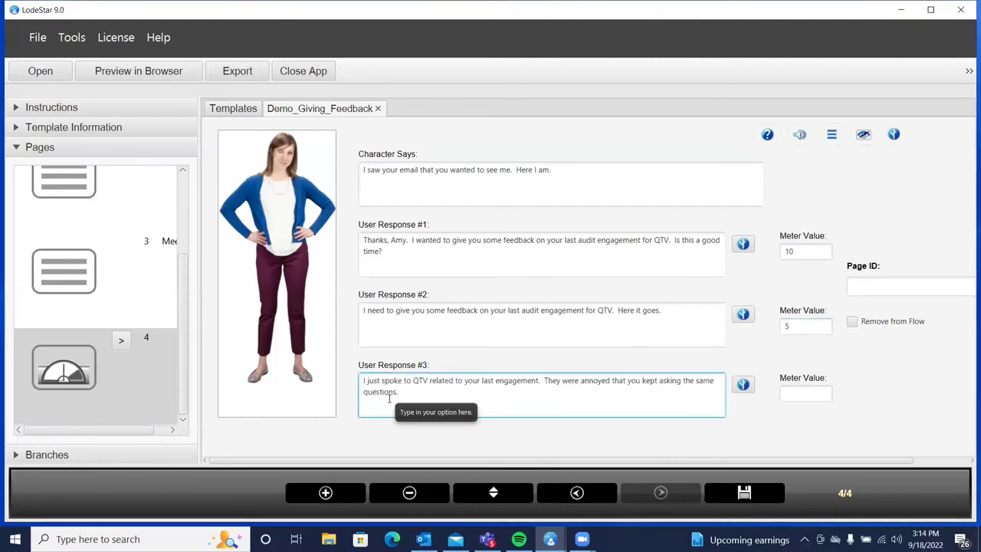
{"action": "left_click", "coordinate": [793, 394]}
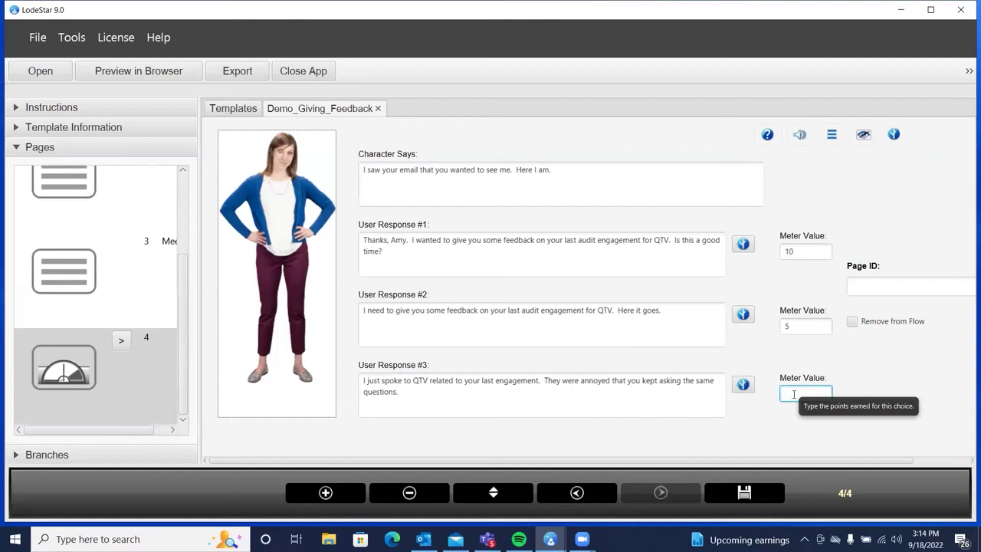
{"action": "type", "text": "1"}
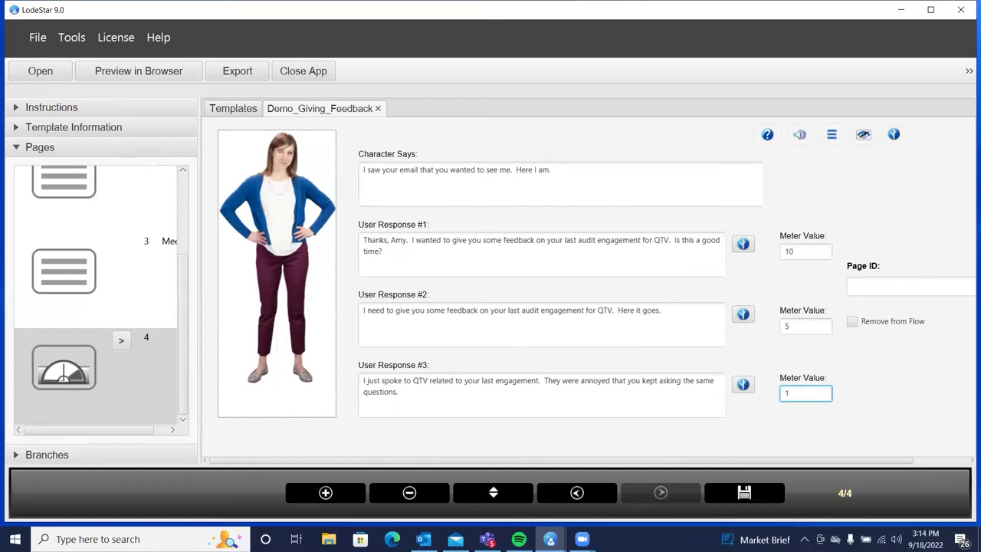
{"action": "left_click", "coordinate": [867, 285]}
{"action": "type", "text": "s"}
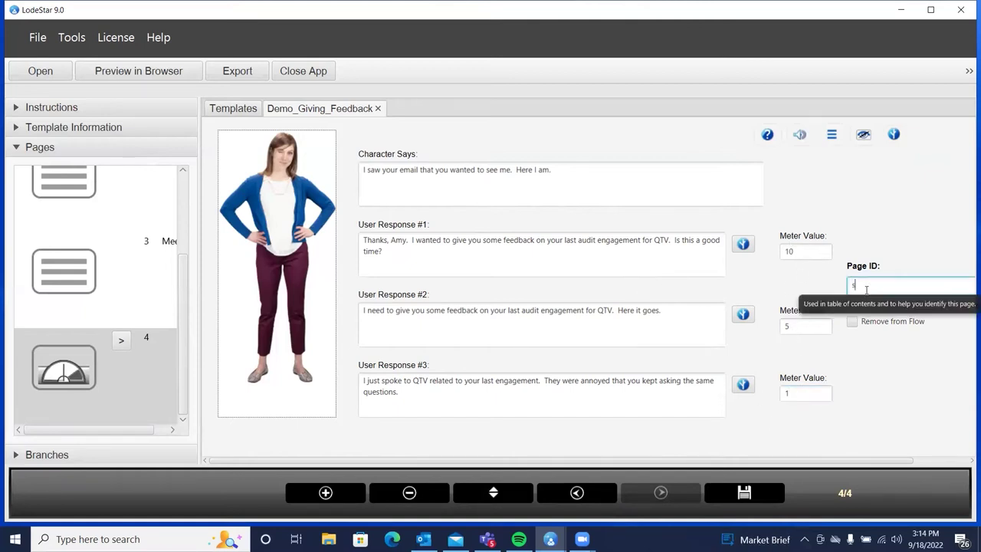
{"action": "type", "text": "1"}
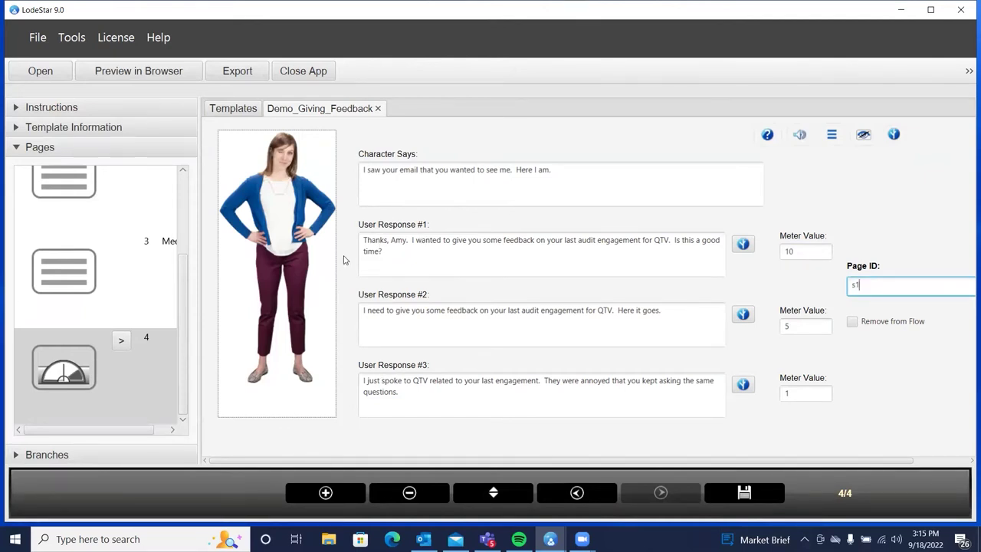
{"action": "left_click", "coordinate": [332, 492]}
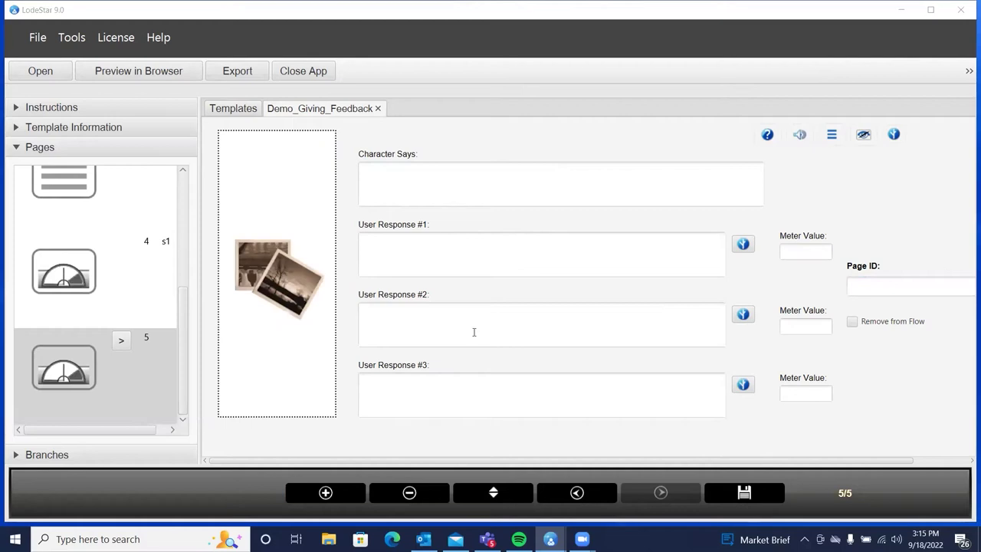
Set page 5's image to the business character in the crossing arms pose
{"action": "right_click", "coordinate": [281, 249]}
{"action": "left_click", "coordinate": [299, 294]}
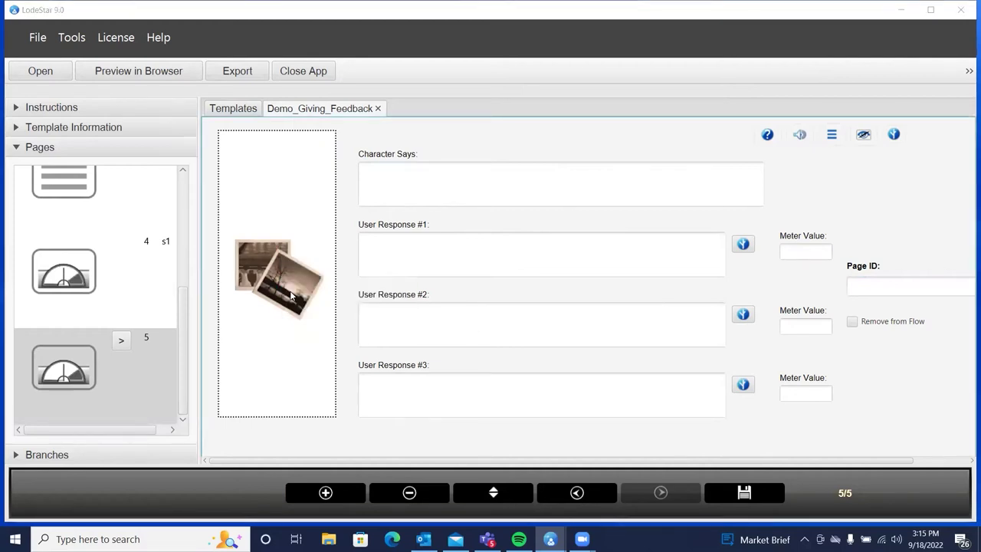
{"action": "left_click", "coordinate": [324, 205]}
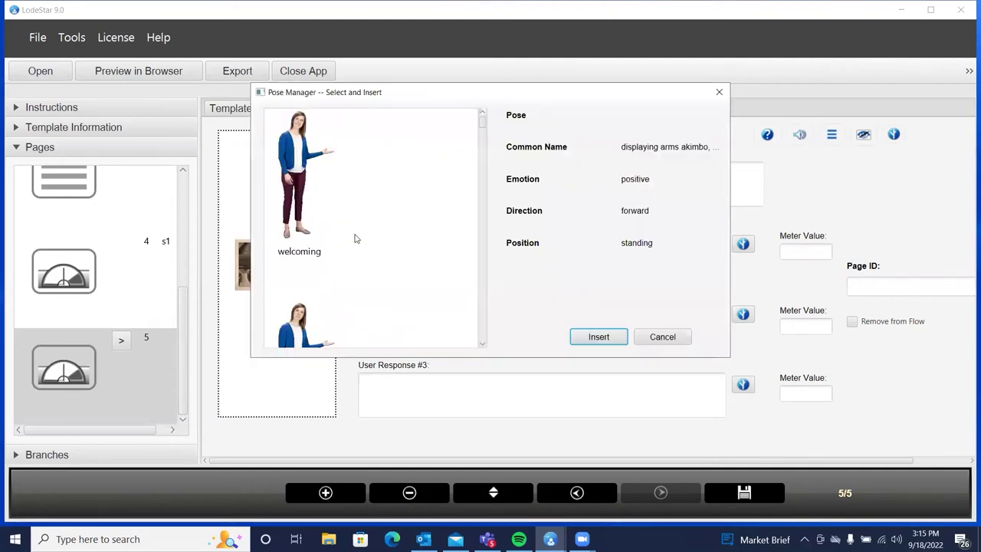
{"action": "scroll", "coordinate": [353, 241], "scroll_direction": "down", "scroll_amount": 3}
{"action": "scroll", "coordinate": [347, 263], "scroll_direction": "down", "scroll_amount": 10}
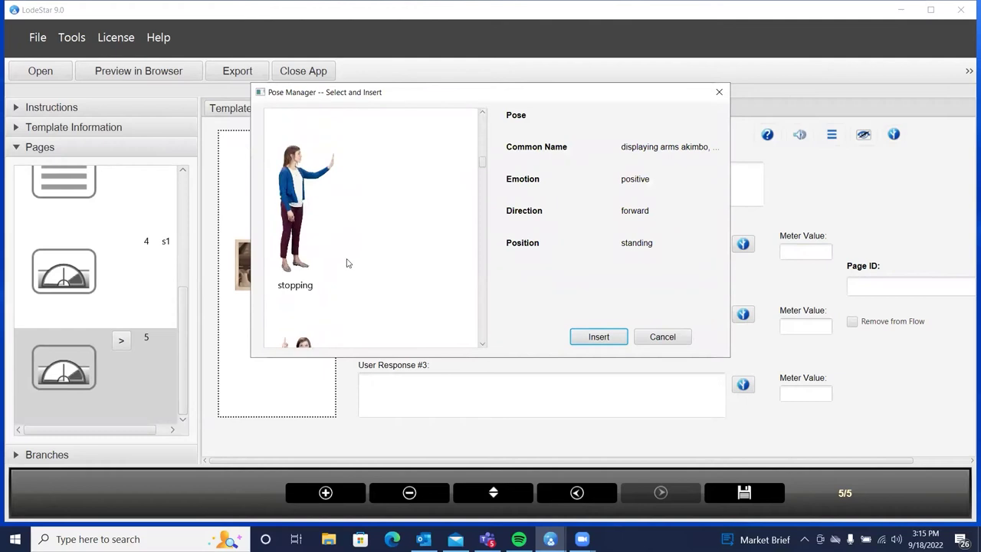
{"action": "scroll", "coordinate": [347, 263], "scroll_direction": "down", "scroll_amount": 4}
{"action": "scroll", "coordinate": [347, 263], "scroll_direction": "up", "scroll_amount": 2}
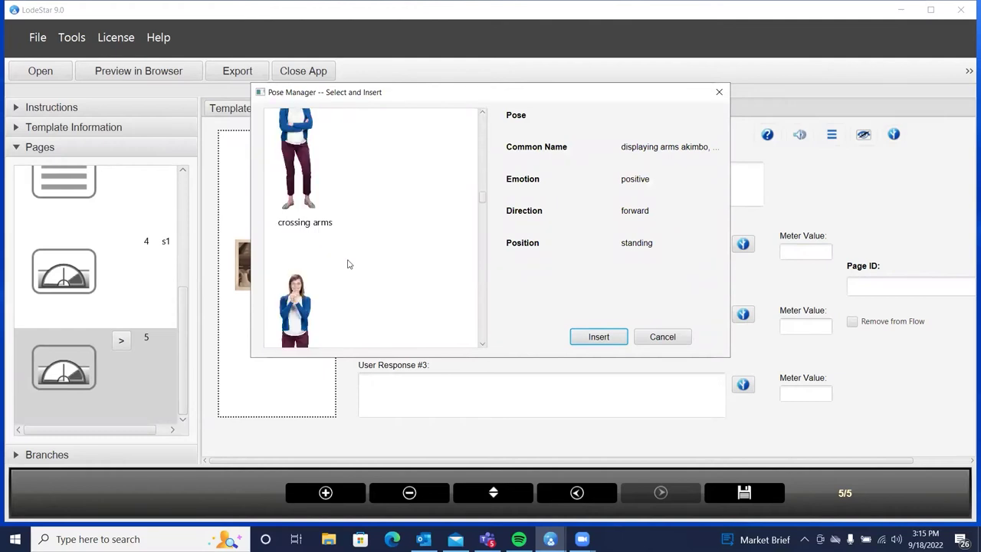
{"action": "scroll", "coordinate": [296, 217], "scroll_direction": "down", "scroll_amount": 1}
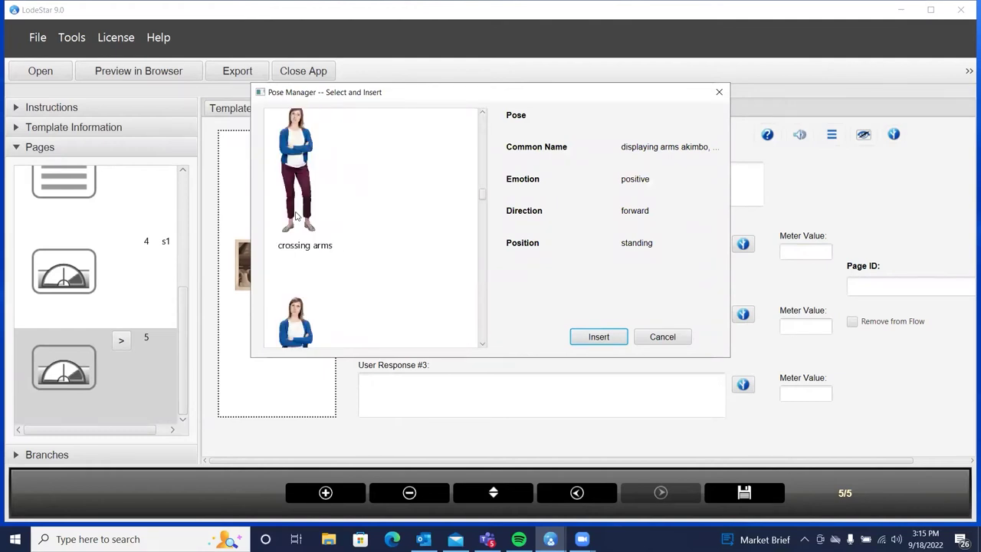
{"action": "left_click", "coordinate": [295, 178]}
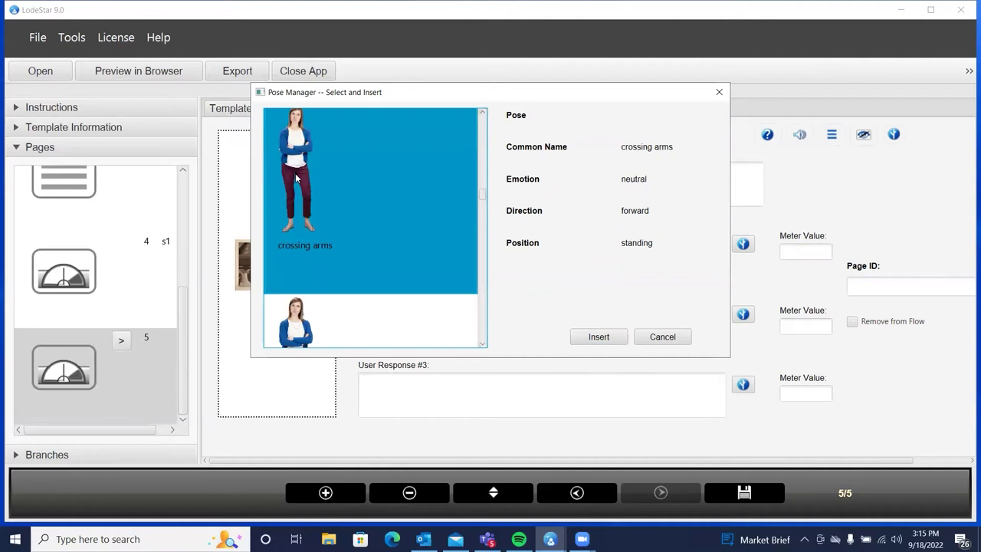
{"action": "left_click", "coordinate": [598, 337]}
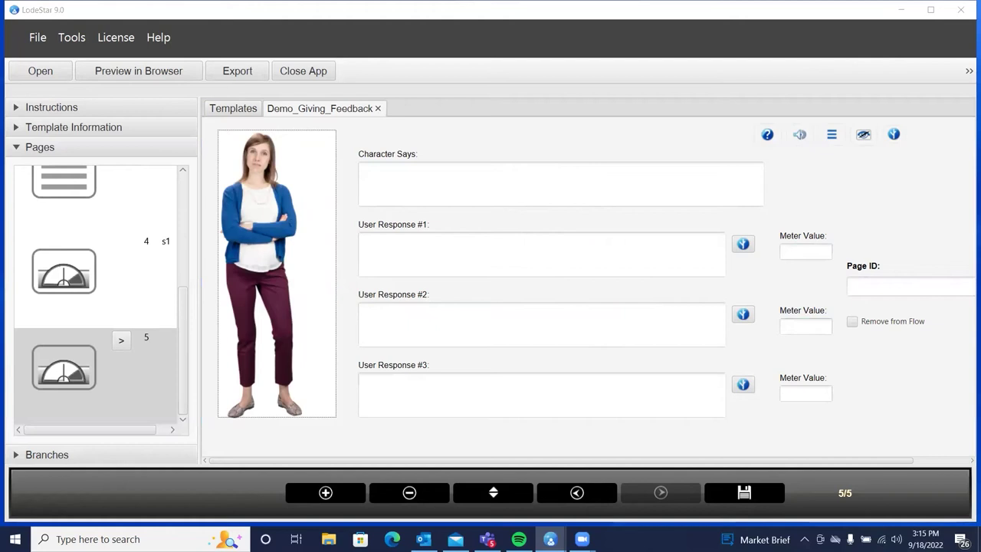
Paste the 'open to feedback' character line and the first response, scoring it 10
{"action": "left_click", "coordinate": [459, 185]}
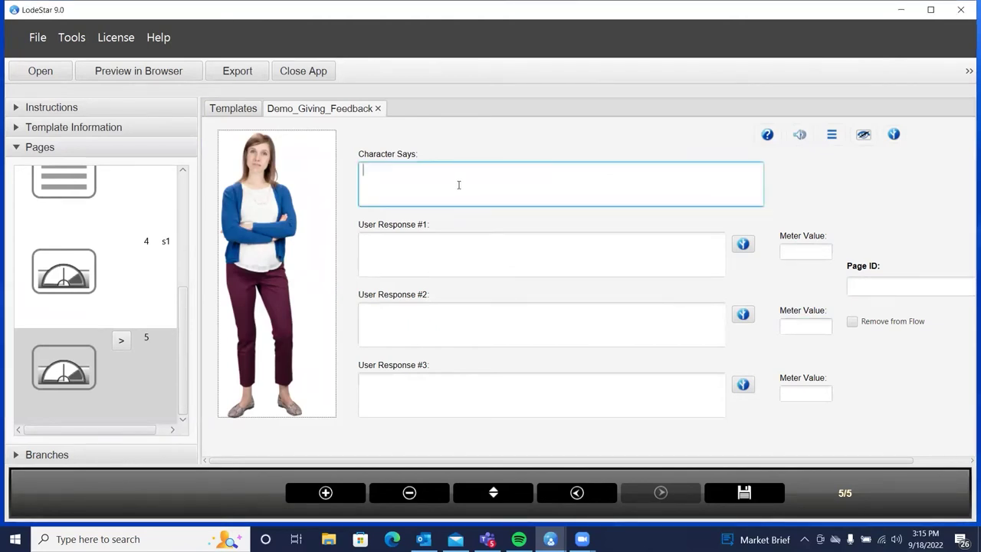
{"action": "type", "text": "I'm open to feedback.  Go on."}
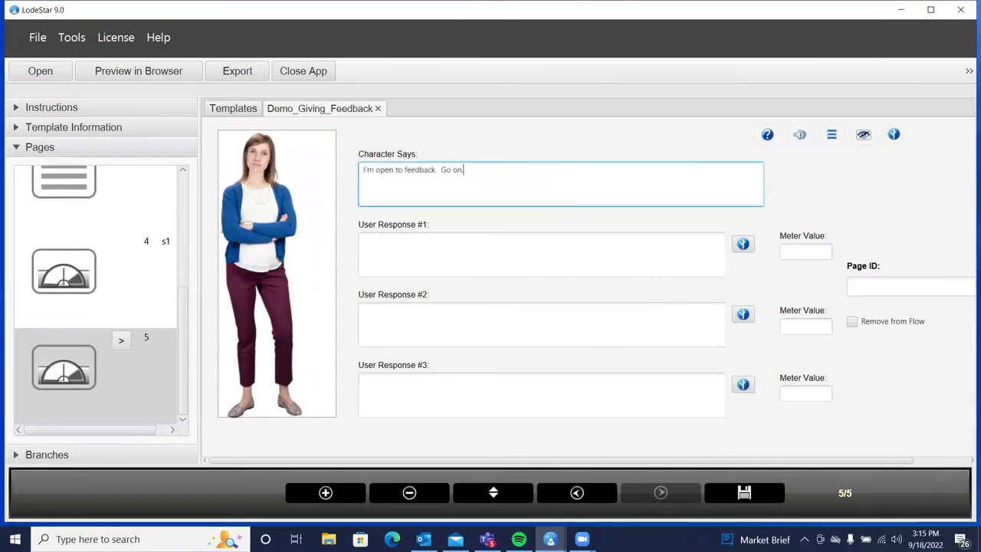
{"action": "key", "text": "alt+Tab"}
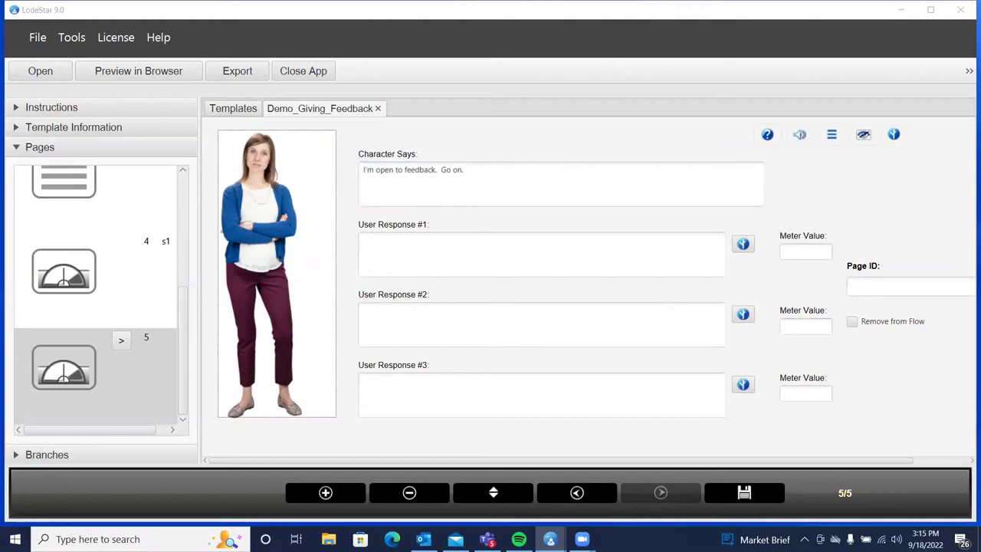
{"action": "left_click", "coordinate": [381, 243]}
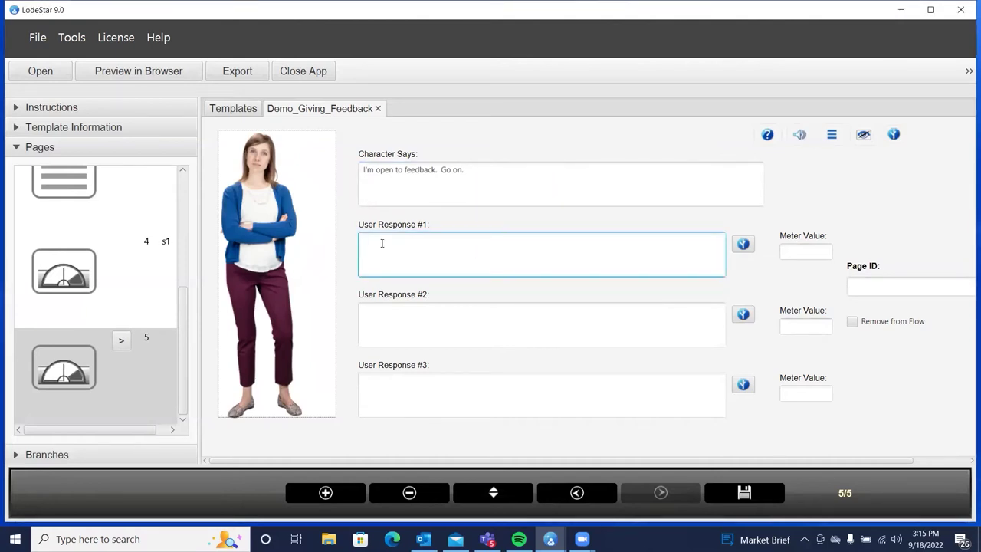
{"action": "key", "text": "ctrl+v"}
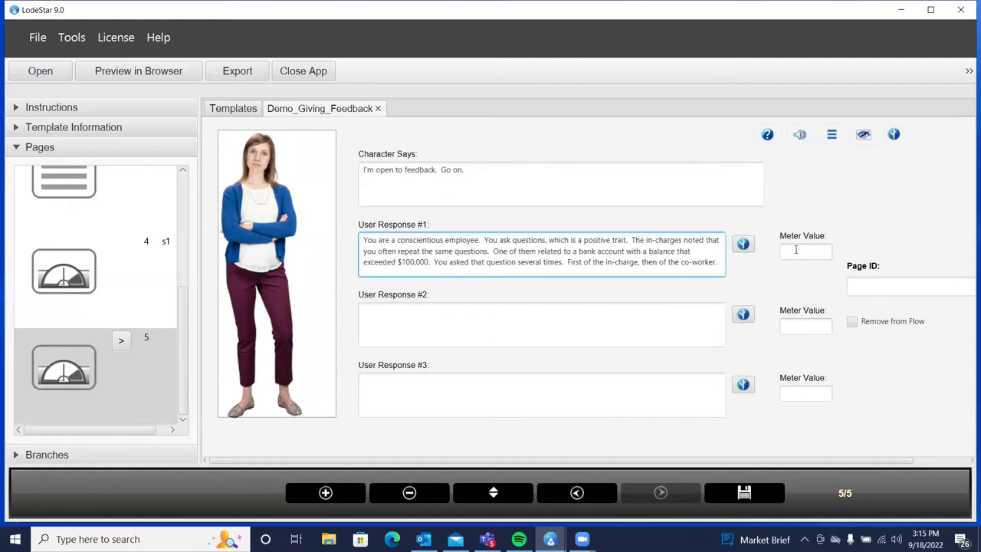
{"action": "left_click", "coordinate": [795, 250]}
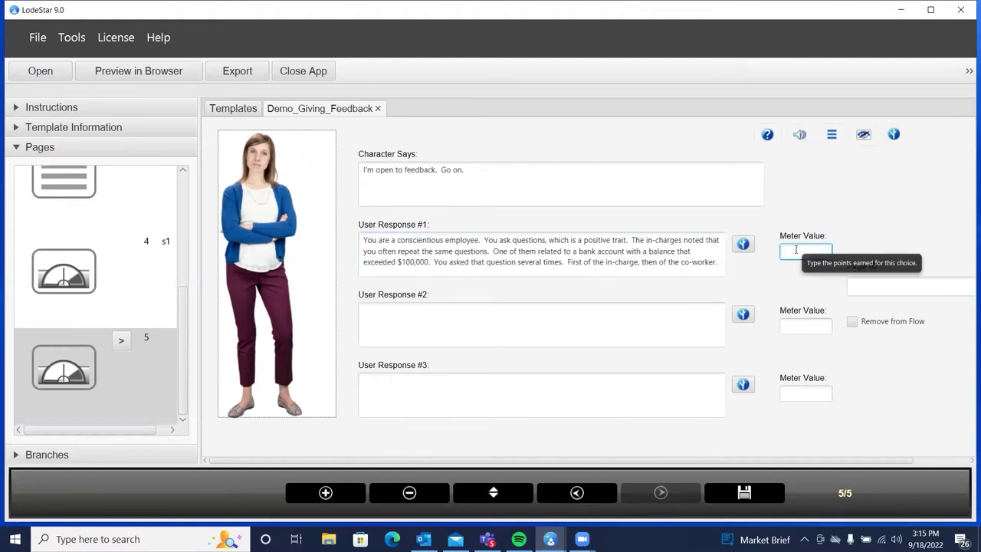
{"action": "type", "text": "10"}
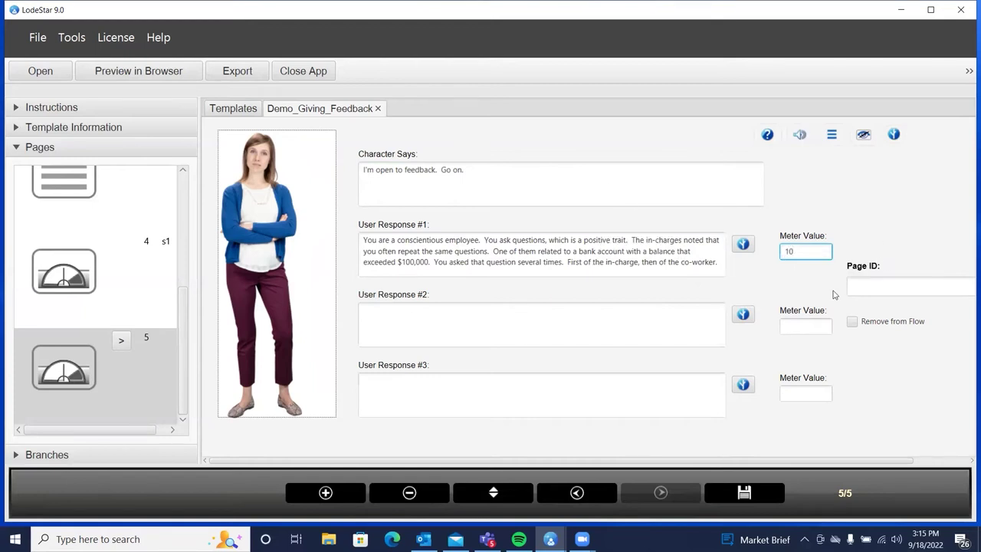
Paste the second feedback response and give it meter value 5
{"action": "left_click", "coordinate": [491, 262]}
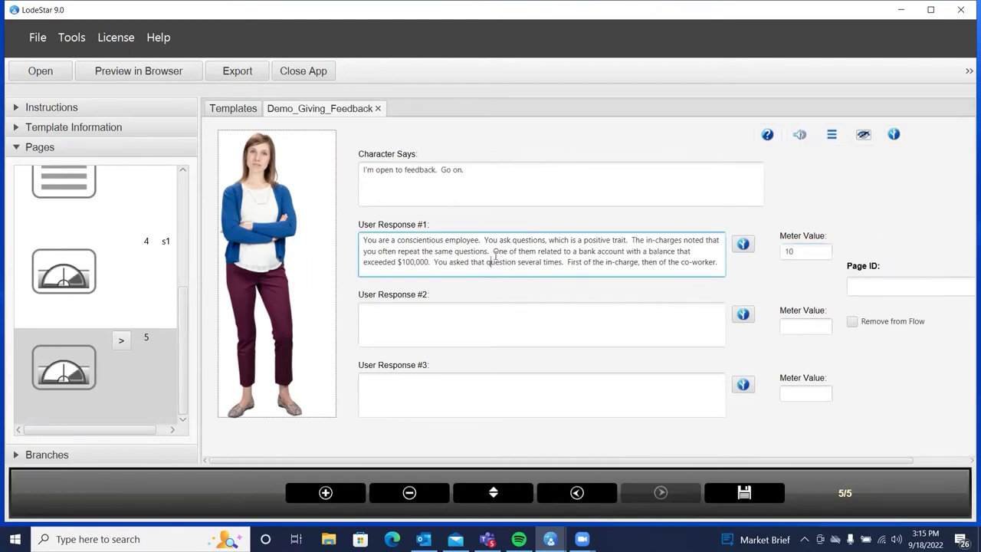
{"action": "left_click", "coordinate": [488, 315]}
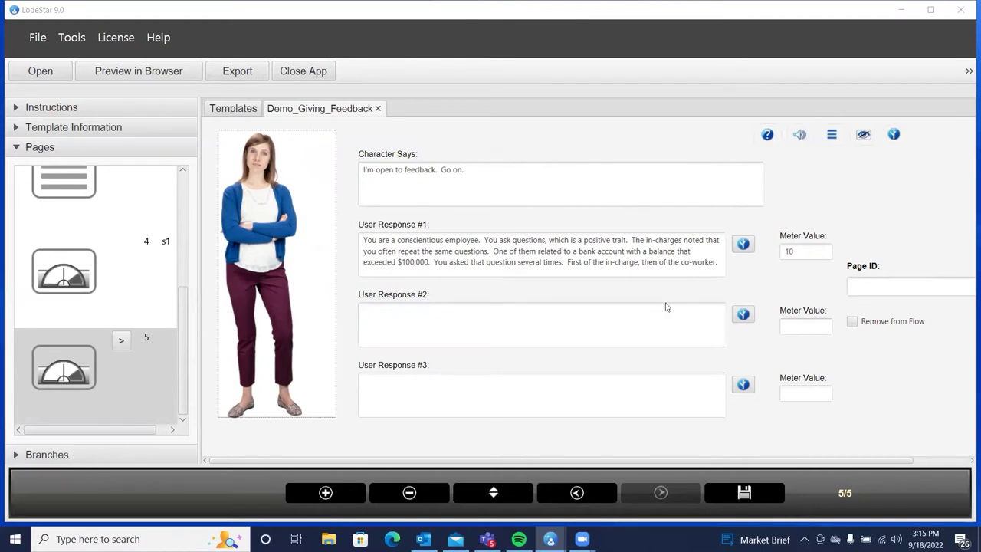
{"action": "left_click", "coordinate": [564, 332]}
{"action": "type", "text": "You are a conscientious employee.  You ask questions, which is a positive trait.  The in-charges noted that you often repeat the same questions.  But your punctuality and work ethic are excellent."}
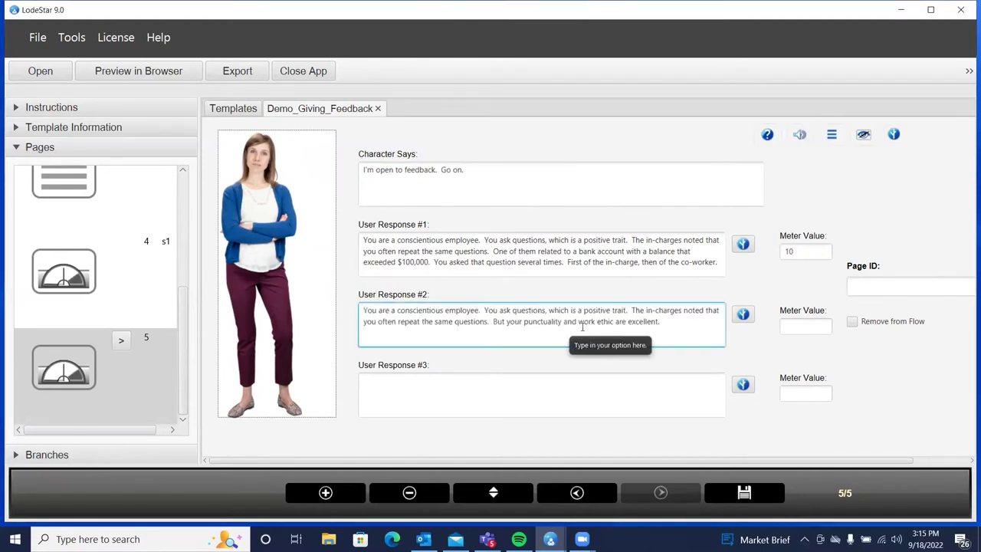
{"action": "left_click", "coordinate": [803, 326]}
{"action": "type", "text": "5"}
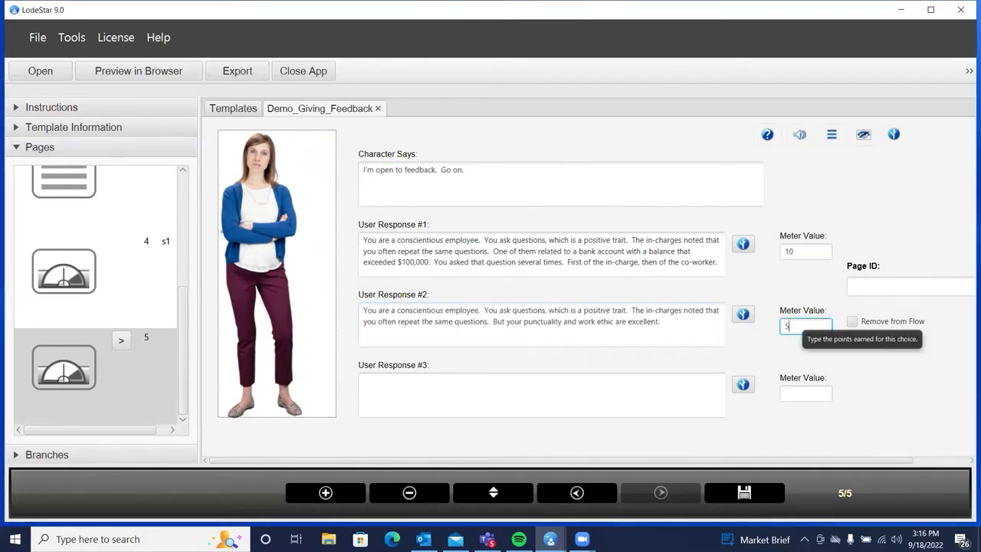
{"action": "key", "text": "alt+Tab"}
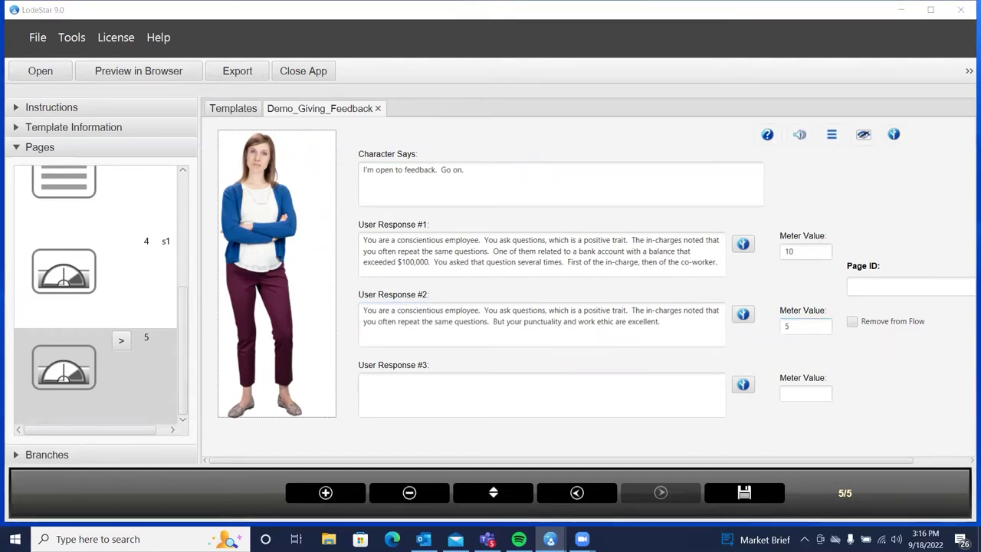
Paste the third response, fix its opening letter to 'Y', and score it 1
{"action": "left_click", "coordinate": [580, 383]}
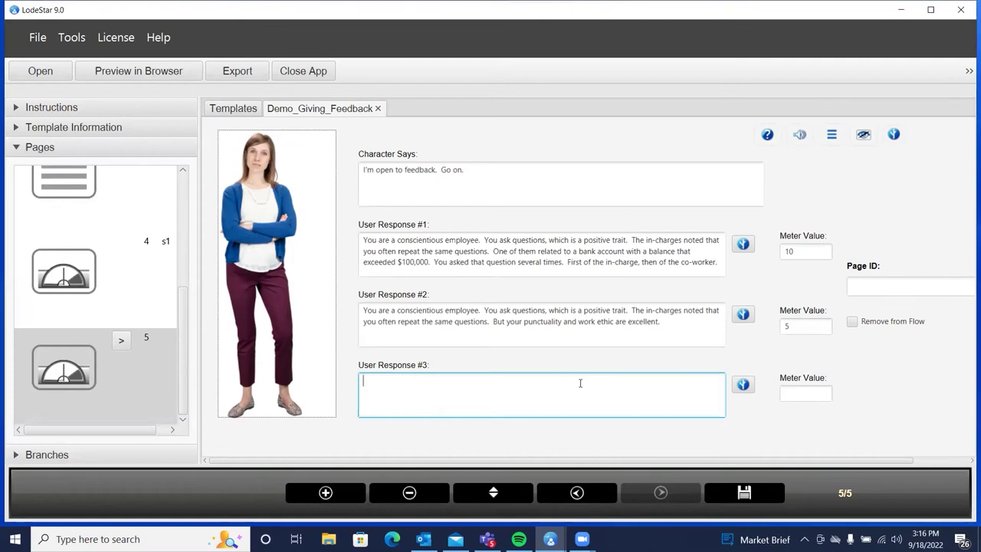
{"action": "type", "text": "ou need to be more detail oriented -- especially related to information that has been provided to you."}
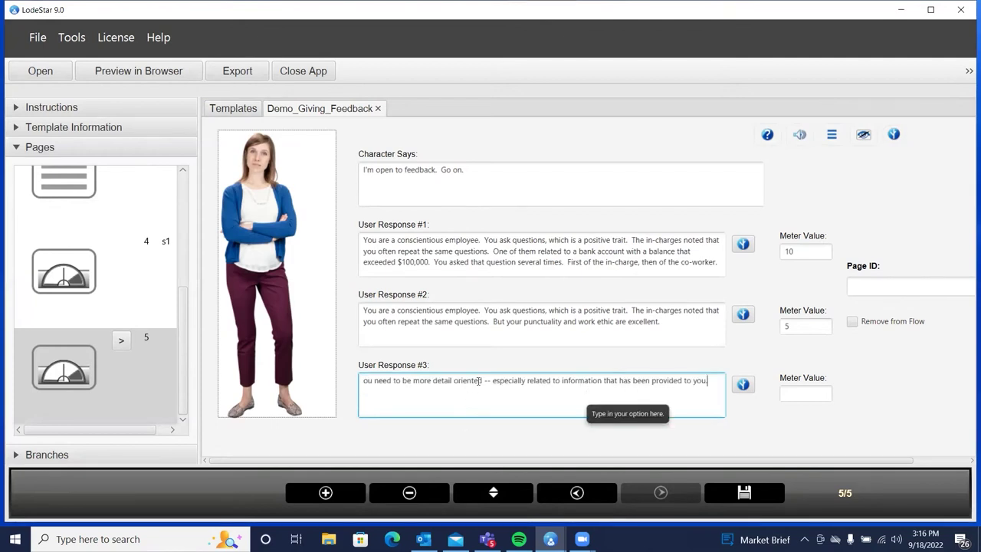
{"action": "left_click_drag", "start_coordinate": [481, 380], "coordinate": [317, 361]}
{"action": "key", "text": "Home"}
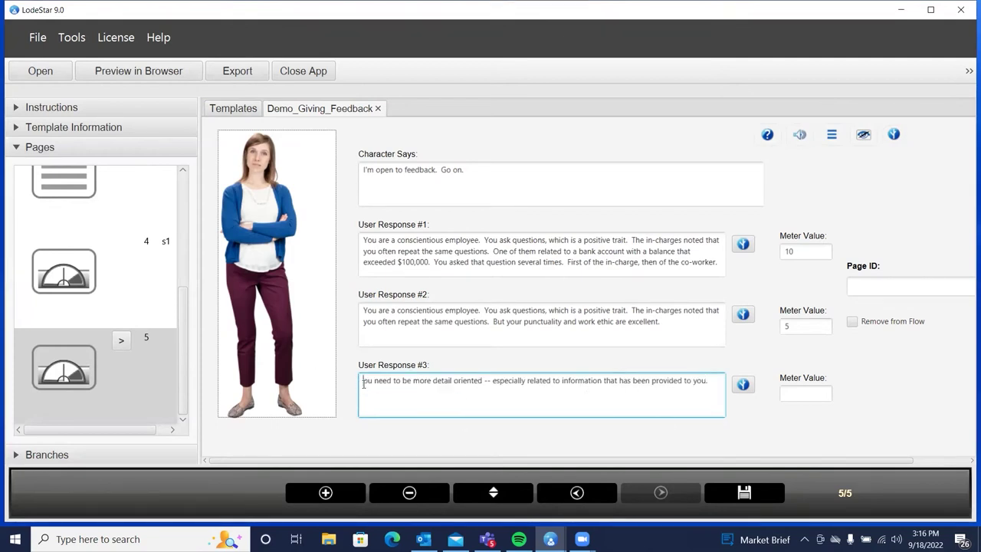
{"action": "type", "text": "Y"}
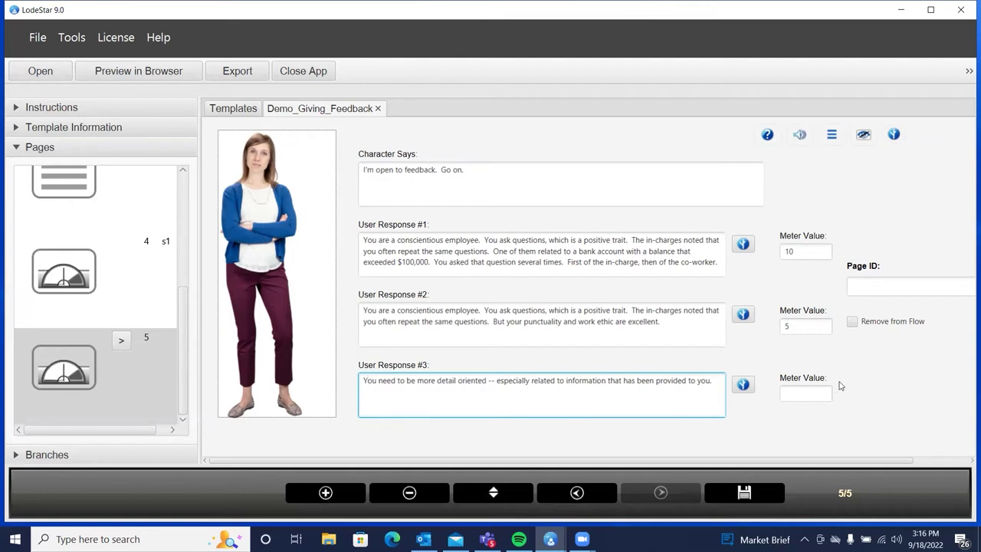
{"action": "left_click", "coordinate": [811, 393]}
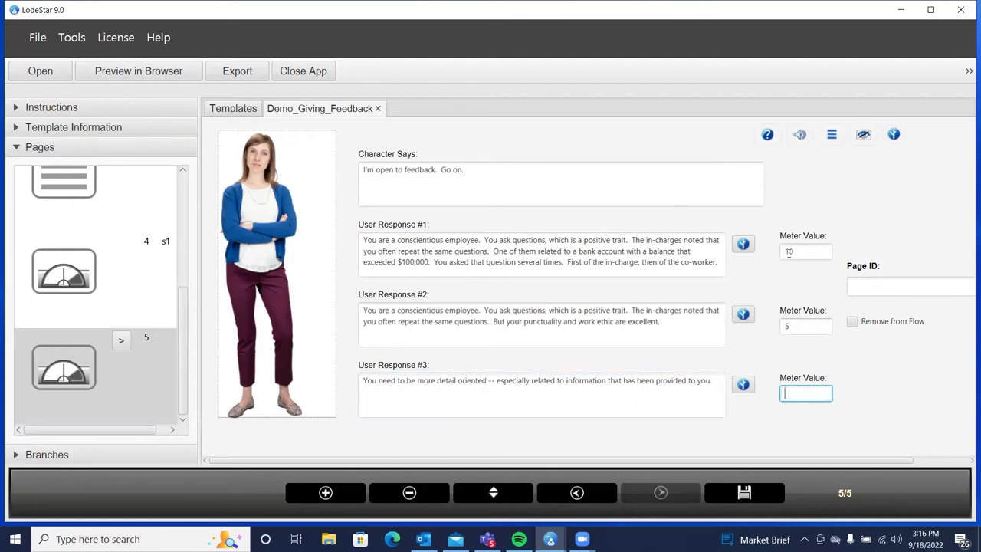
{"action": "type", "text": "1"}
Add blank page 6, give page 5 the page ID s2, and return to page 6
{"action": "left_click", "coordinate": [325, 492]}
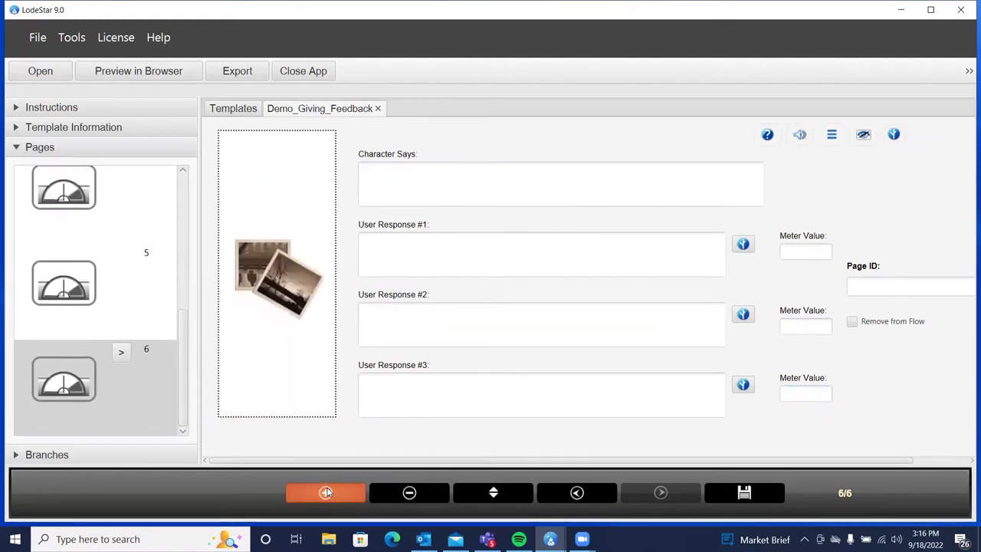
{"action": "left_click", "coordinate": [577, 492]}
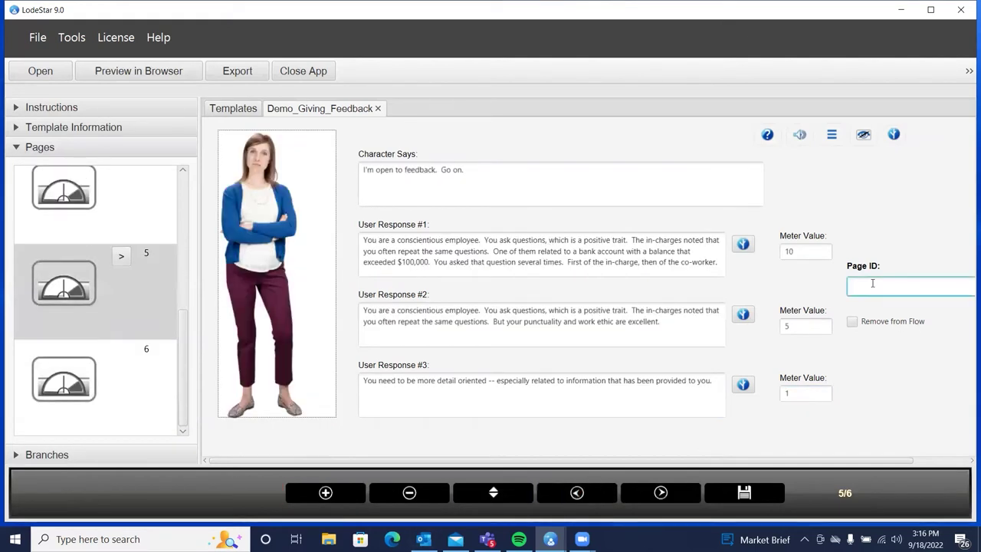
{"action": "type", "text": "s2"}
{"action": "left_click", "coordinate": [634, 495]}
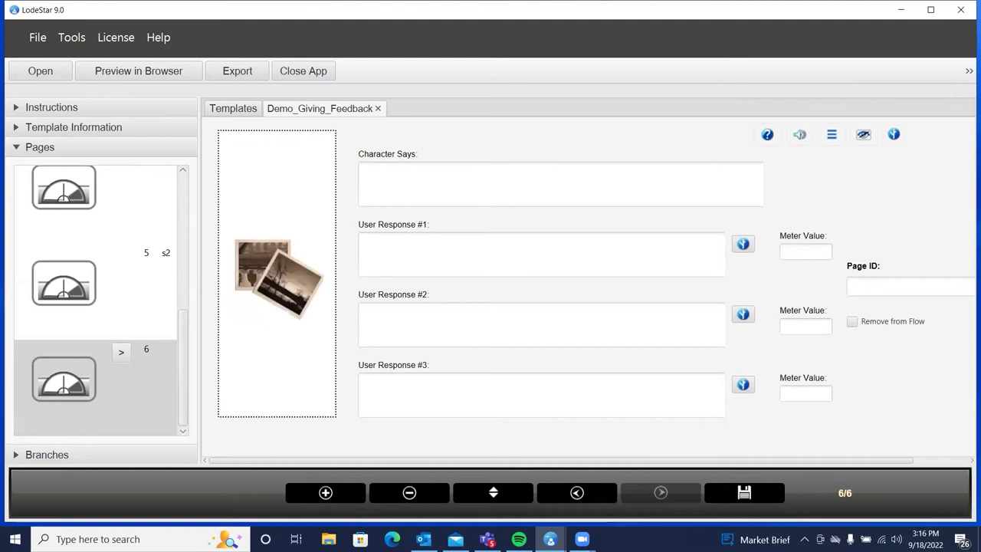
Insert Helena Business in the second contemplating pose as page 6's character
{"action": "right_click", "coordinate": [249, 215]}
{"action": "left_click", "coordinate": [267, 261]}
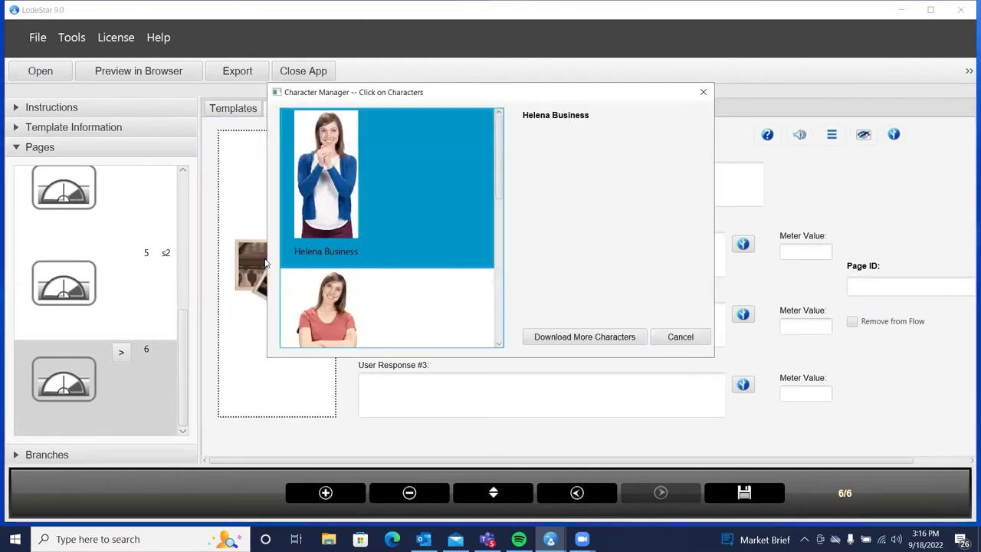
{"action": "left_click", "coordinate": [342, 168]}
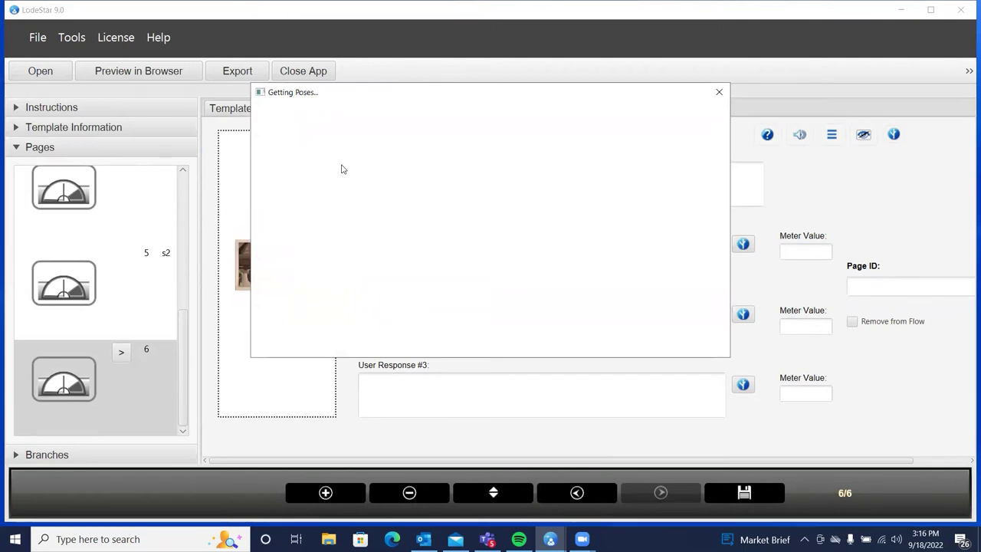
{"action": "scroll", "coordinate": [345, 182], "scroll_direction": "down", "scroll_amount": 2}
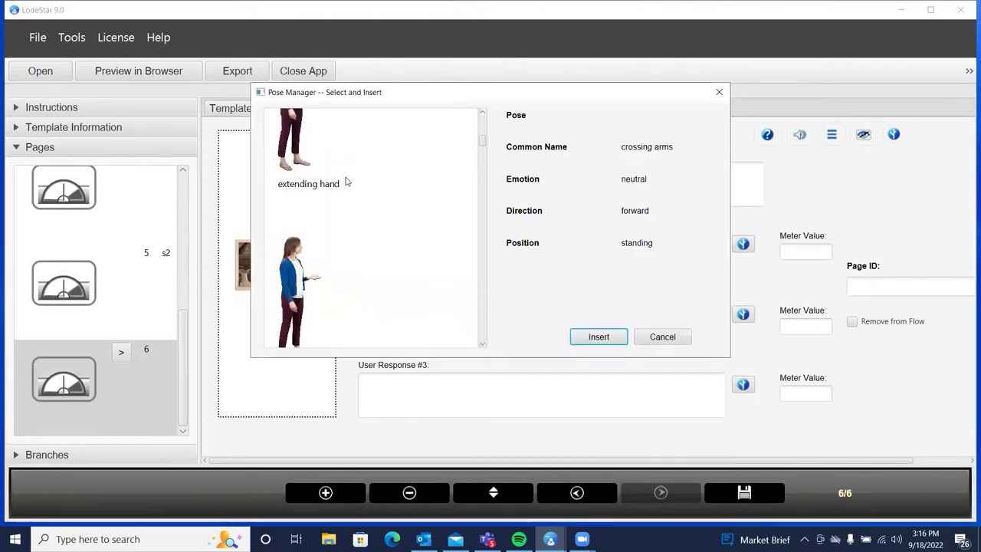
{"action": "scroll", "coordinate": [345, 181], "scroll_direction": "down", "scroll_amount": 5}
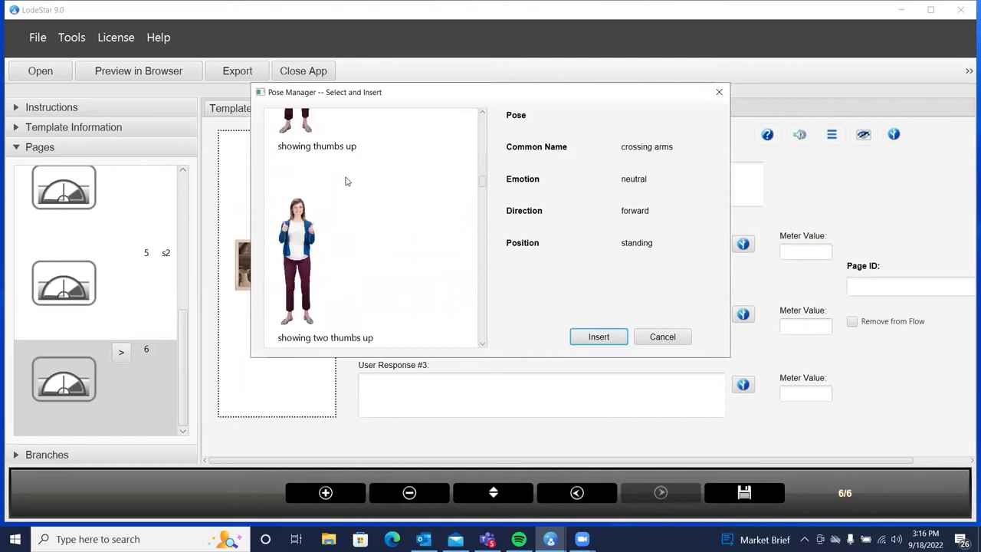
{"action": "scroll", "coordinate": [345, 181], "scroll_direction": "down", "scroll_amount": 4}
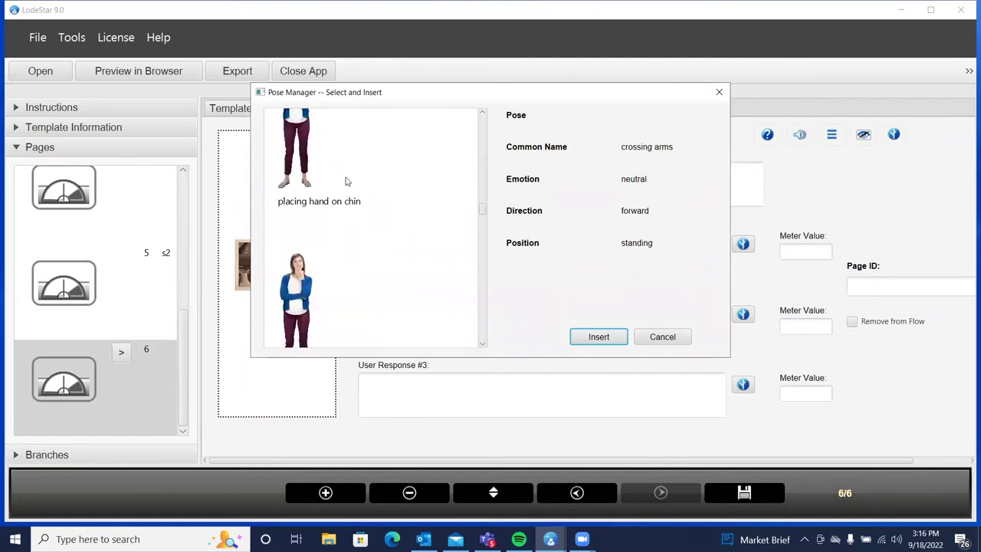
{"action": "scroll", "coordinate": [345, 182], "scroll_direction": "down", "scroll_amount": 4}
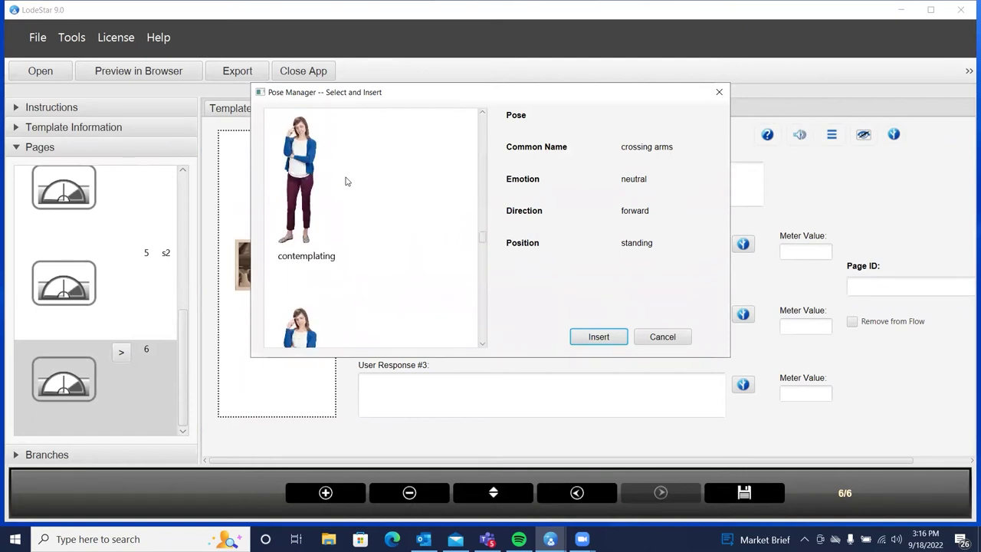
{"action": "scroll", "coordinate": [345, 182], "scroll_direction": "down", "scroll_amount": 1}
{"action": "scroll", "coordinate": [345, 181], "scroll_direction": "down", "scroll_amount": 4}
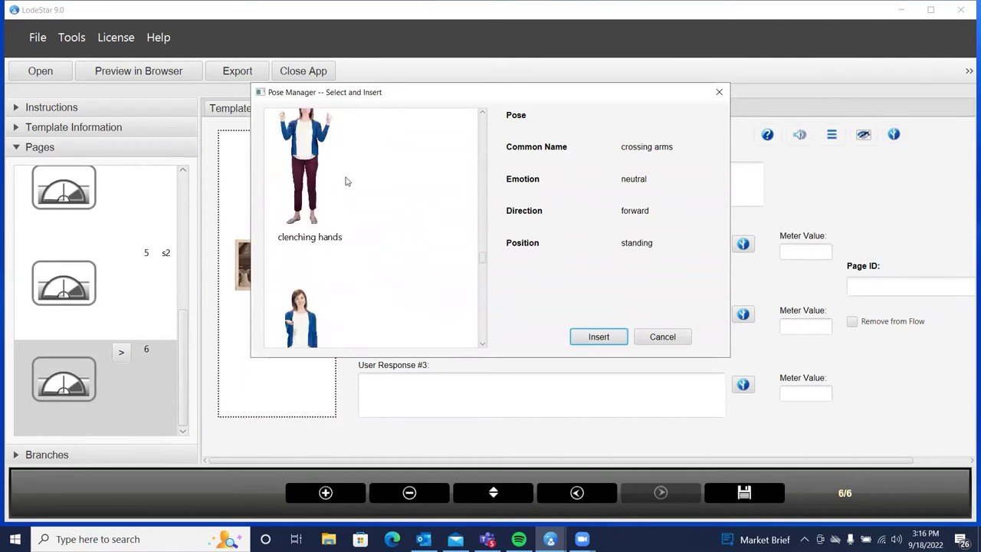
{"action": "scroll", "coordinate": [345, 181], "scroll_direction": "down", "scroll_amount": 2}
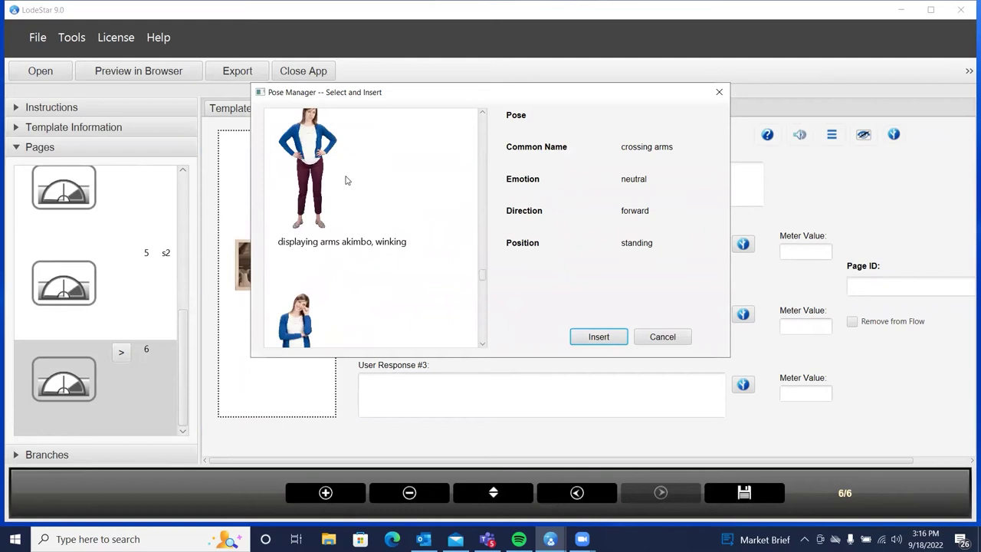
{"action": "scroll", "coordinate": [345, 180], "scroll_direction": "down", "scroll_amount": 1}
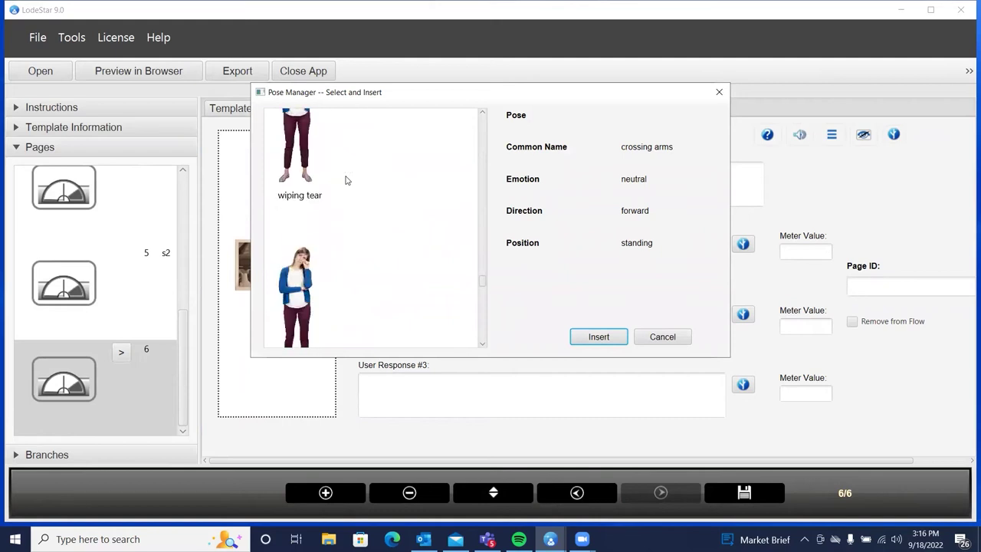
{"action": "scroll", "coordinate": [345, 180], "scroll_direction": "down", "scroll_amount": 1}
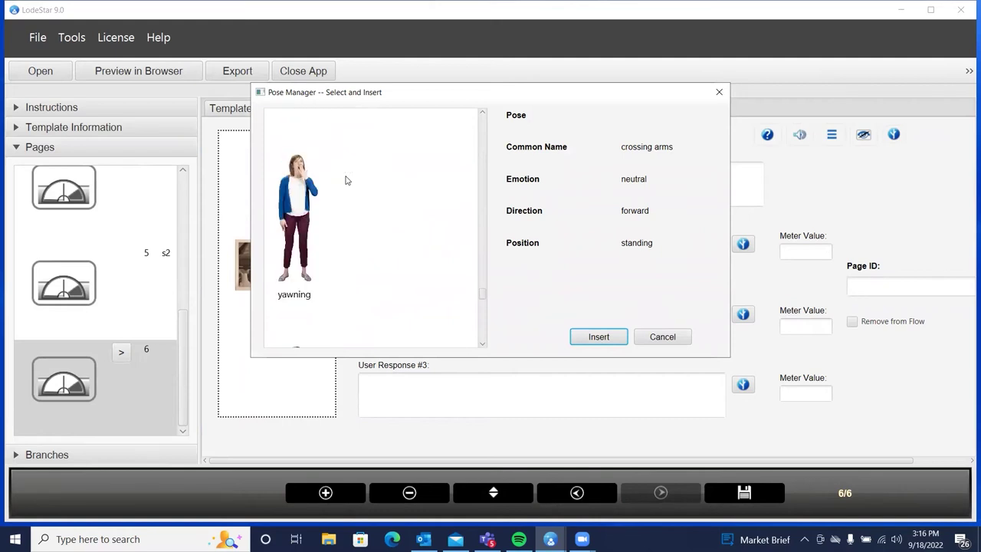
{"action": "scroll", "coordinate": [345, 180], "scroll_direction": "down", "scroll_amount": 3}
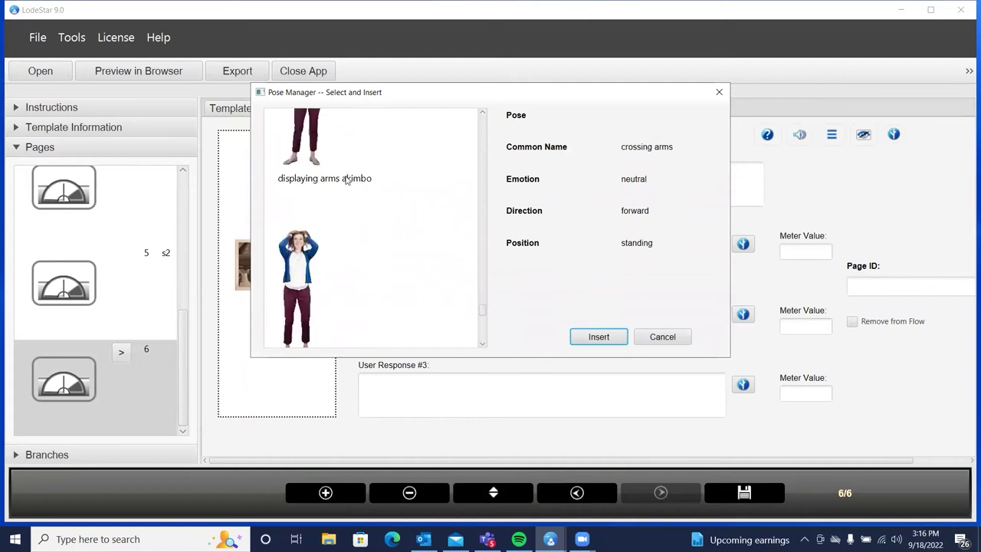
{"action": "scroll", "coordinate": [345, 178], "scroll_direction": "down", "scroll_amount": 2}
{"action": "scroll", "coordinate": [345, 179], "scroll_direction": "up", "scroll_amount": 5}
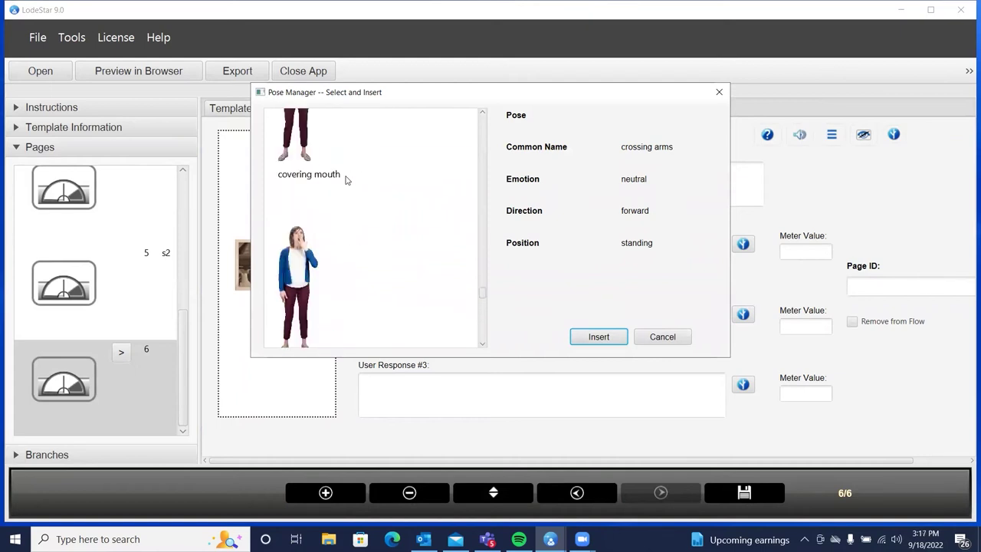
{"action": "scroll", "coordinate": [345, 179], "scroll_direction": "up", "scroll_amount": 4}
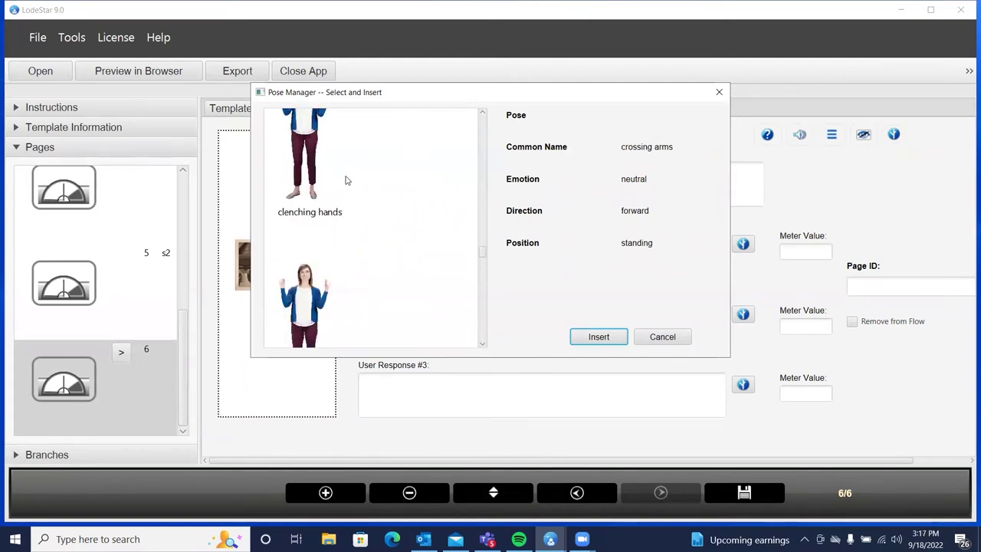
{"action": "scroll", "coordinate": [345, 180], "scroll_direction": "up", "scroll_amount": 3}
{"action": "scroll", "coordinate": [345, 180], "scroll_direction": "down", "scroll_amount": 1}
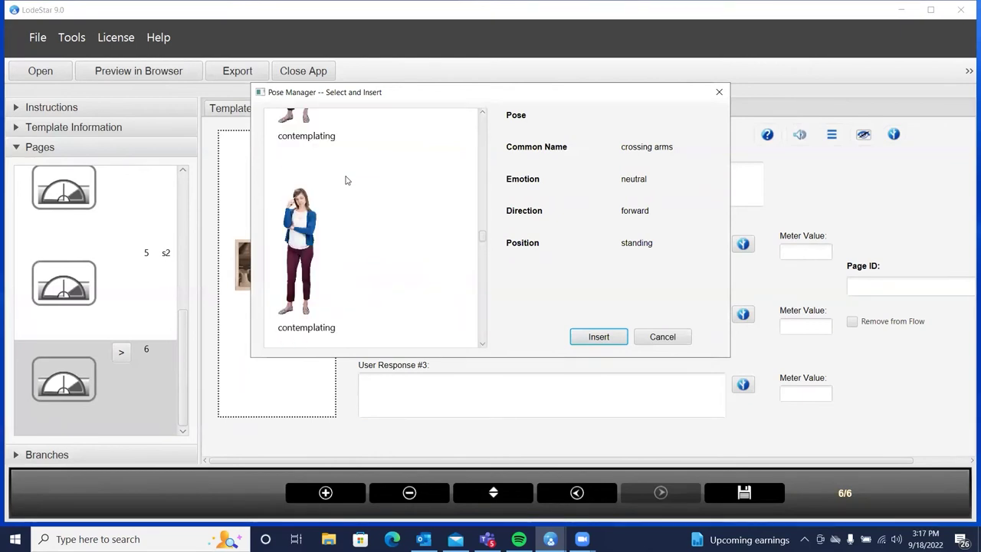
{"action": "scroll", "coordinate": [345, 180], "scroll_direction": "down", "scroll_amount": 1}
{"action": "scroll", "coordinate": [345, 180], "scroll_direction": "up", "scroll_amount": 3}
{"action": "scroll", "coordinate": [345, 180], "scroll_direction": "down", "scroll_amount": 4}
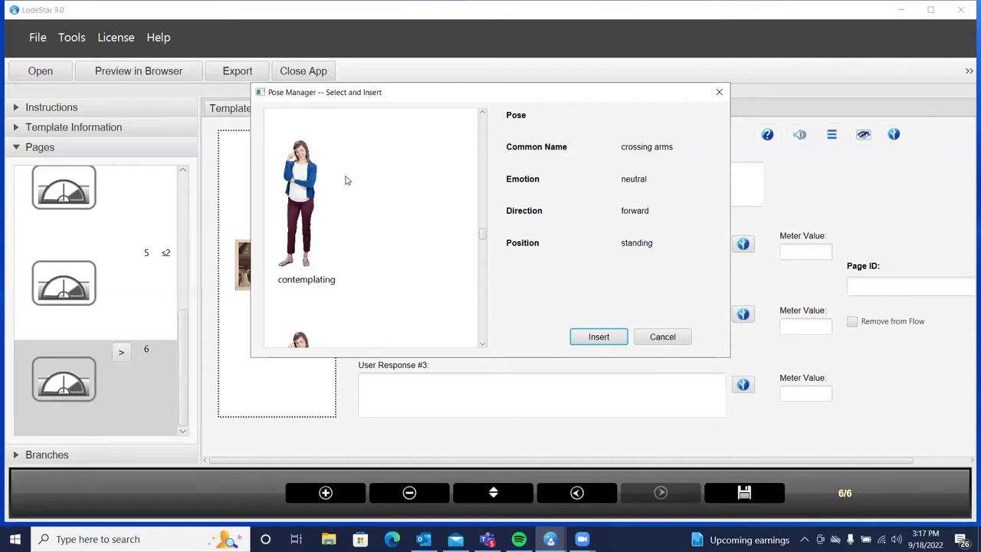
{"action": "left_click", "coordinate": [298, 283]}
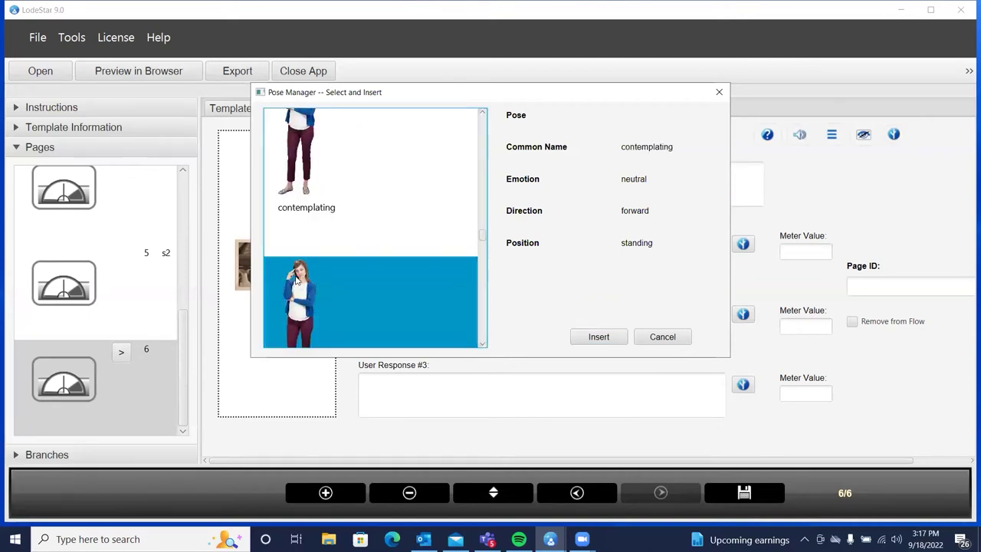
{"action": "left_click", "coordinate": [598, 338]}
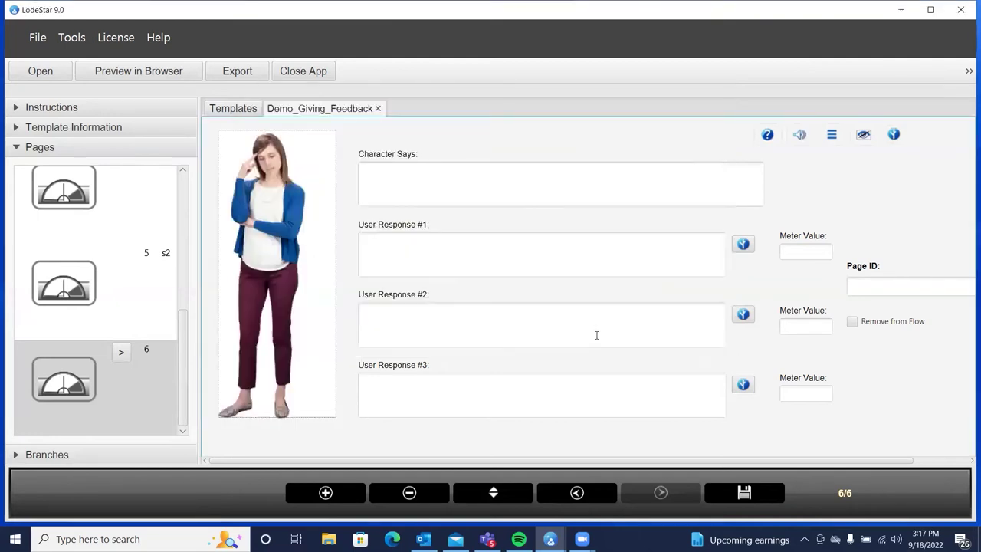
Mirror page 6's contemplating character using the Crop tool's Flip and Crop
{"action": "right_click", "coordinate": [263, 184]}
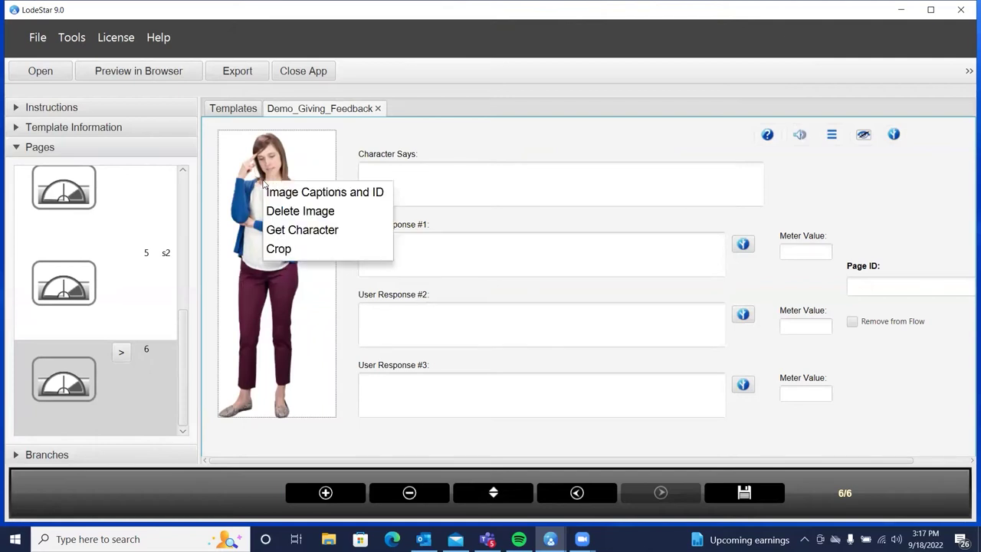
{"action": "left_click", "coordinate": [278, 250]}
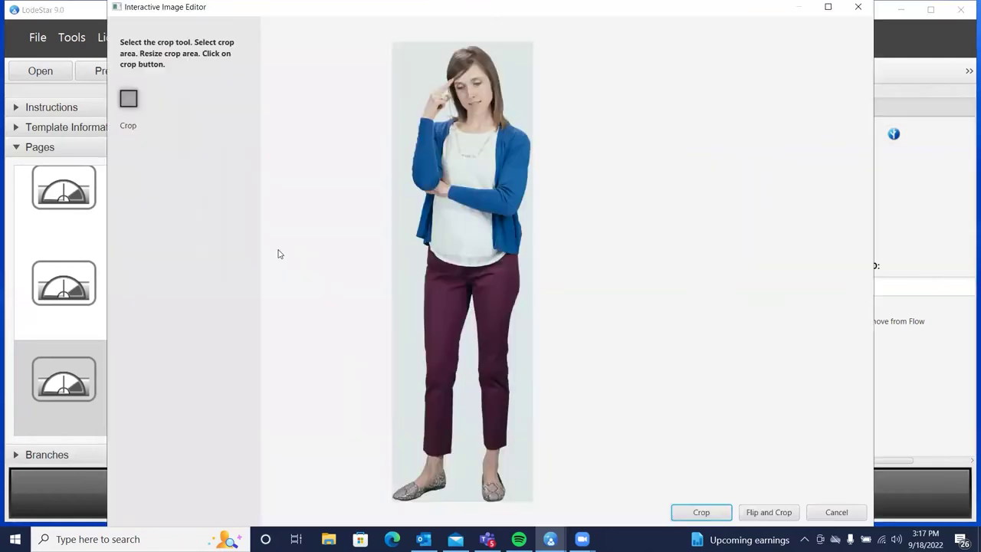
{"action": "left_click", "coordinate": [762, 514]}
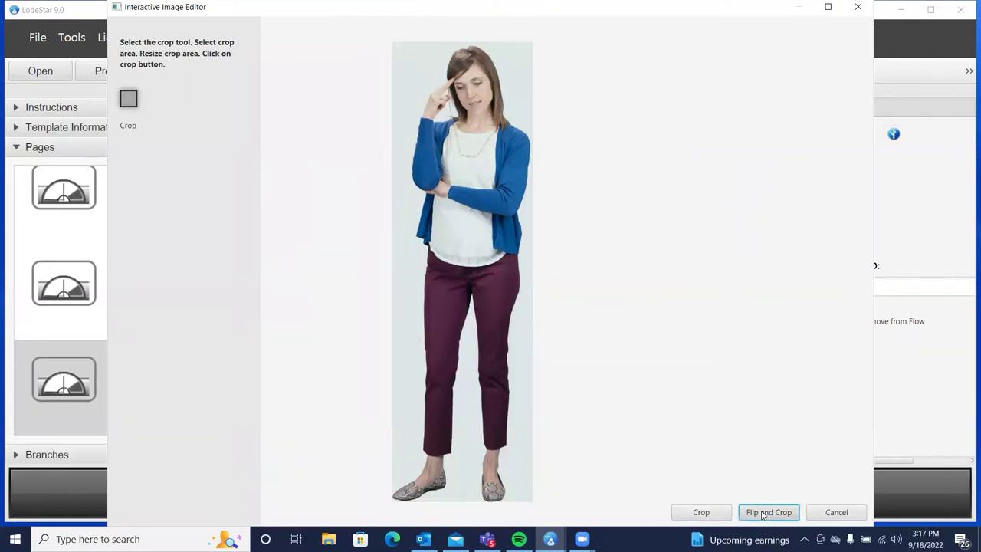
{"action": "left_click", "coordinate": [124, 109]}
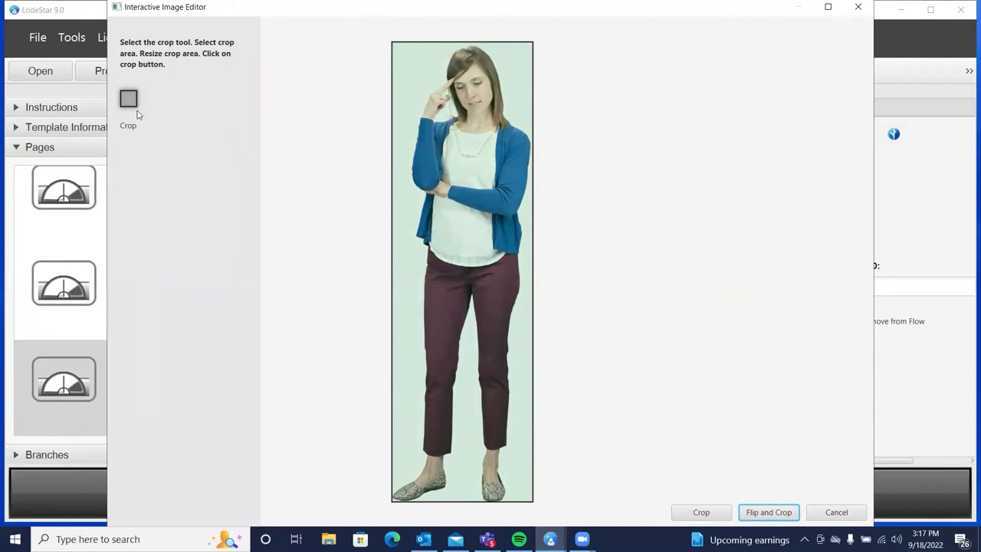
{"action": "left_click", "coordinate": [757, 512]}
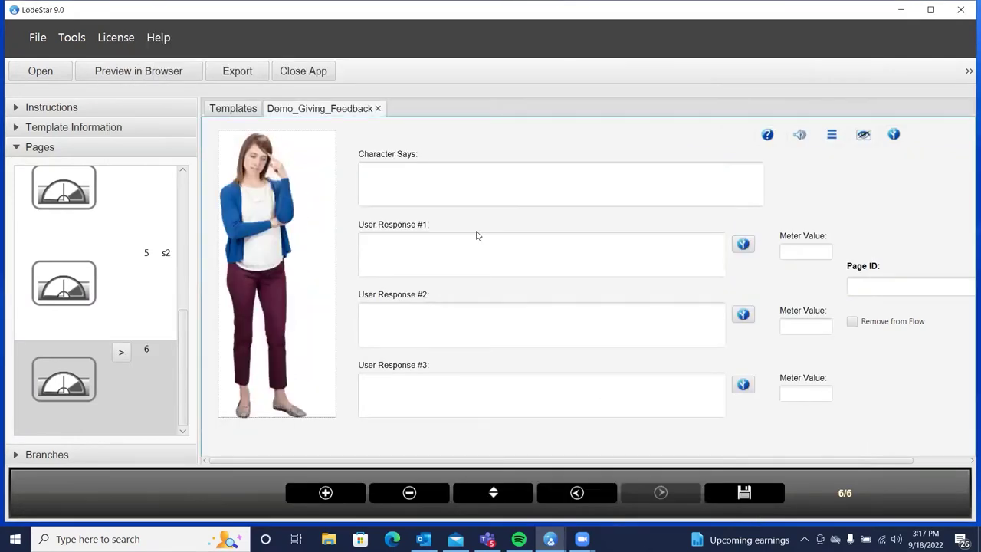
Paste page 6's character line and first user response, scoring that response 10
{"action": "left_click", "coordinate": [465, 189]}
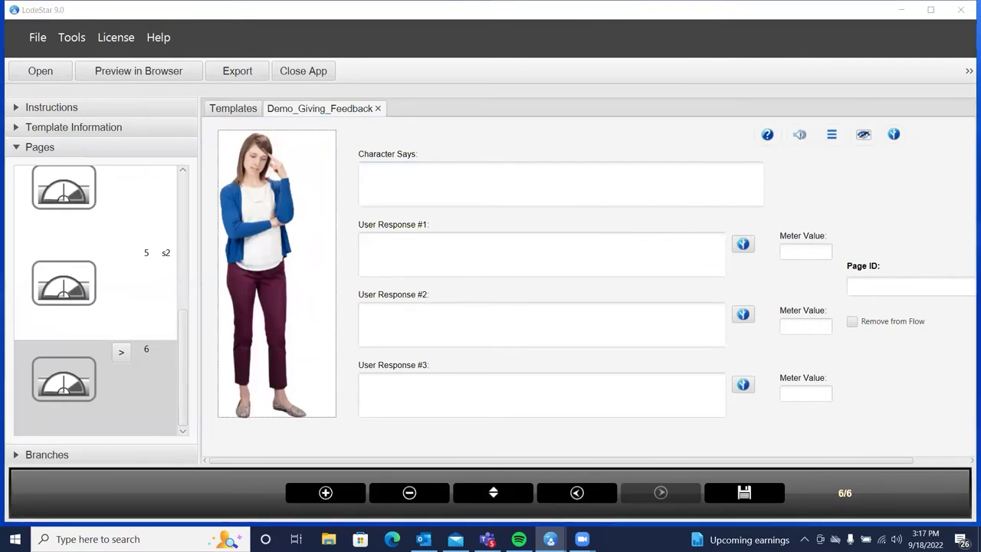
{"action": "left_click", "coordinate": [504, 181]}
{"action": "type", "text": "I'm just trying to avoid mistakes."}
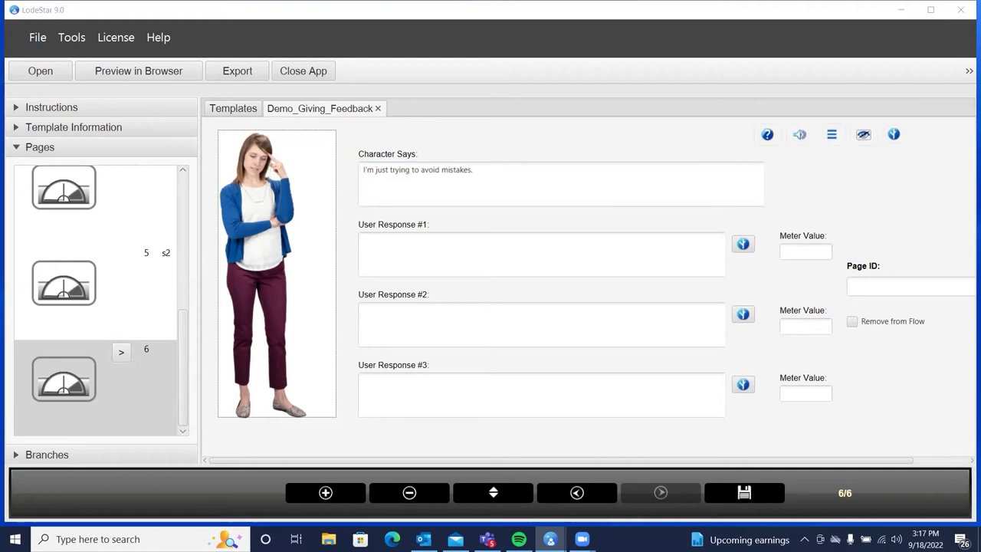
{"action": "left_click", "coordinate": [395, 242]}
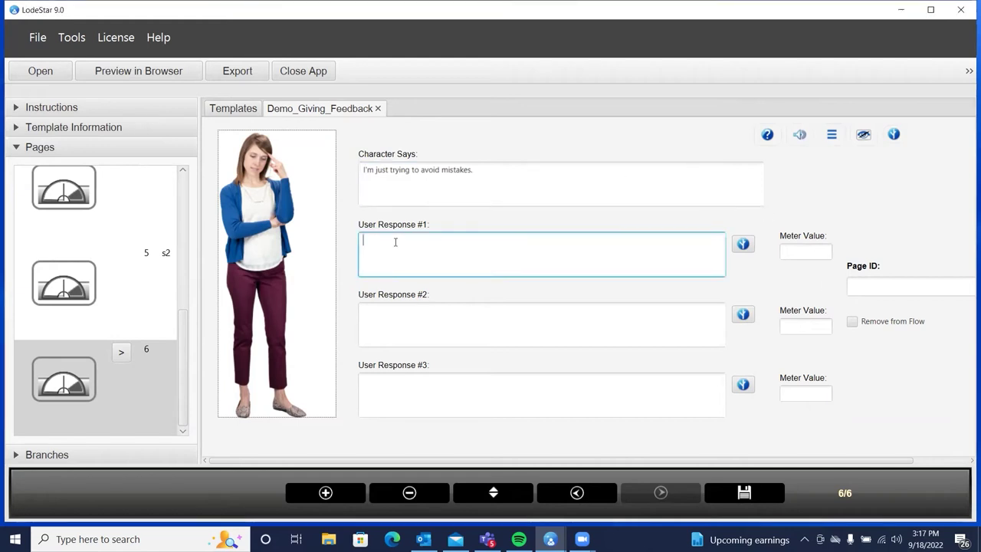
{"action": "type", "text": "Yes.  I understand that you are trying to avoid mistakes. When you ask the same question of your co-workers and of your clients, they get the impression that you weren't listening the first time."}
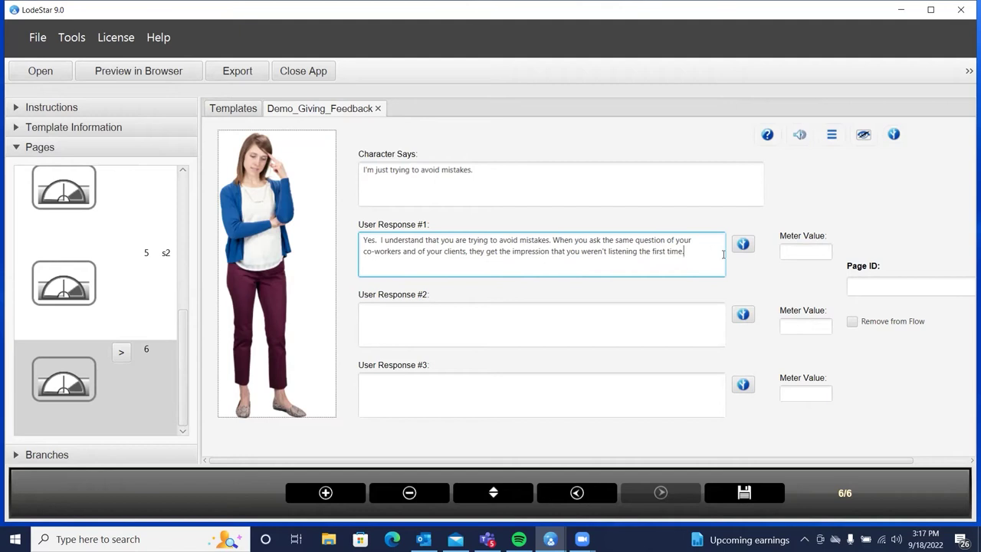
{"action": "left_click", "coordinate": [805, 254]}
{"action": "type", "text": "10"}
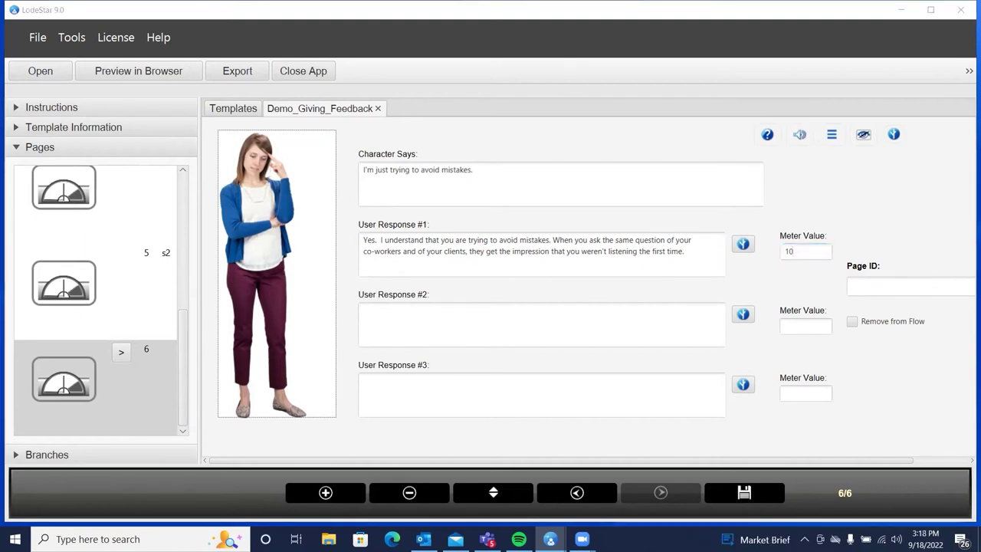
Paste the shared opening sentence as the second response and score it 5
{"action": "left_click", "coordinate": [479, 325]}
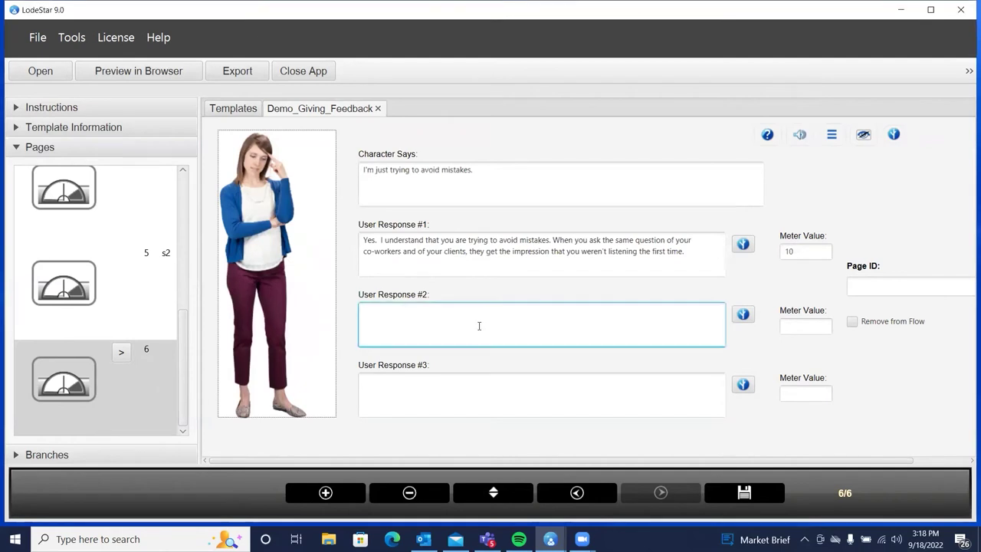
{"action": "type", "text": "Yes.  I understand that you are trying to avoid mistakes."}
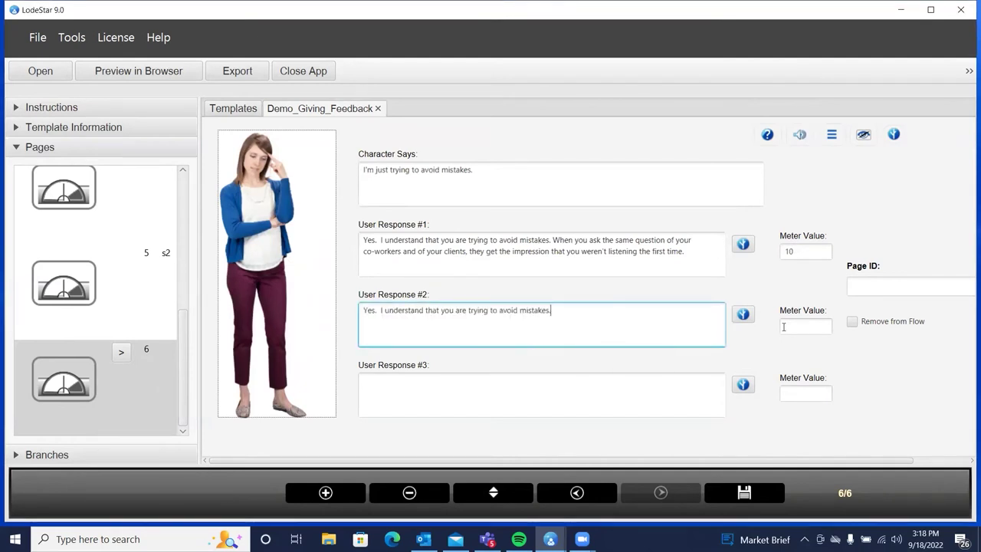
{"action": "left_click", "coordinate": [796, 324]}
{"action": "type", "text": "5"}
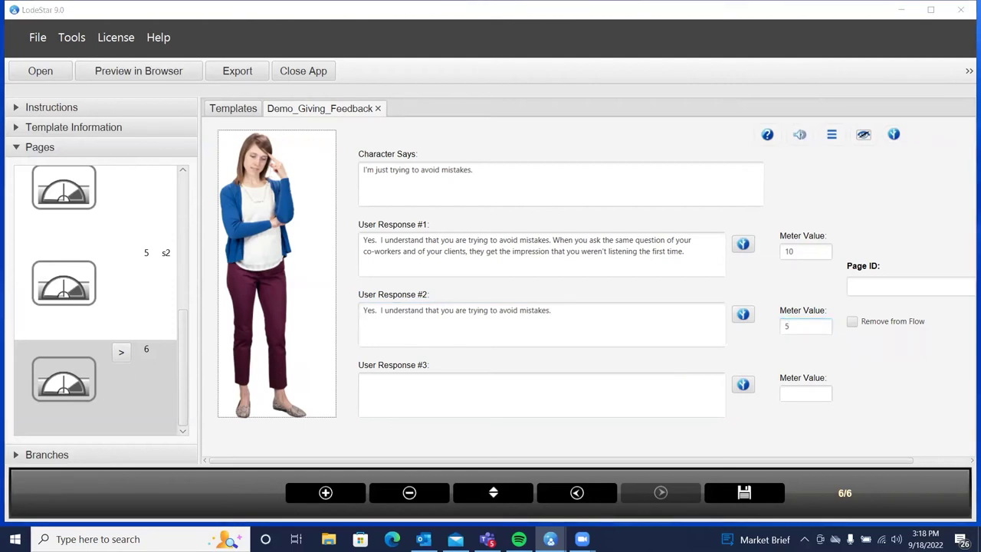
Paste the third response scored 1, set page ID s3, and preview in the browser
{"action": "left_click", "coordinate": [548, 397]}
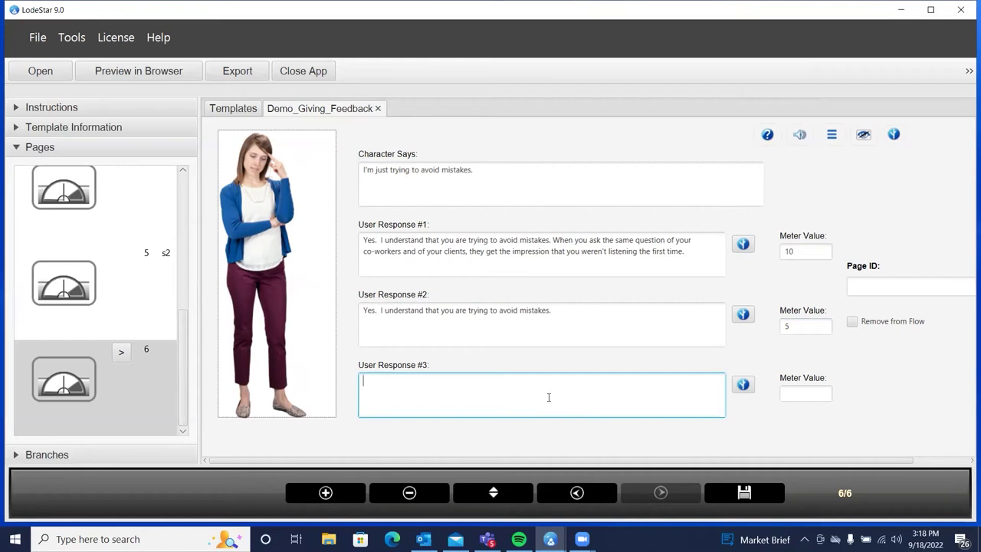
{"action": "type", "text": "Yes.  I understand that you are trying to avoid mistakes.  But the repeated questions seems to be a pattern and shows a little carelessness on your part."}
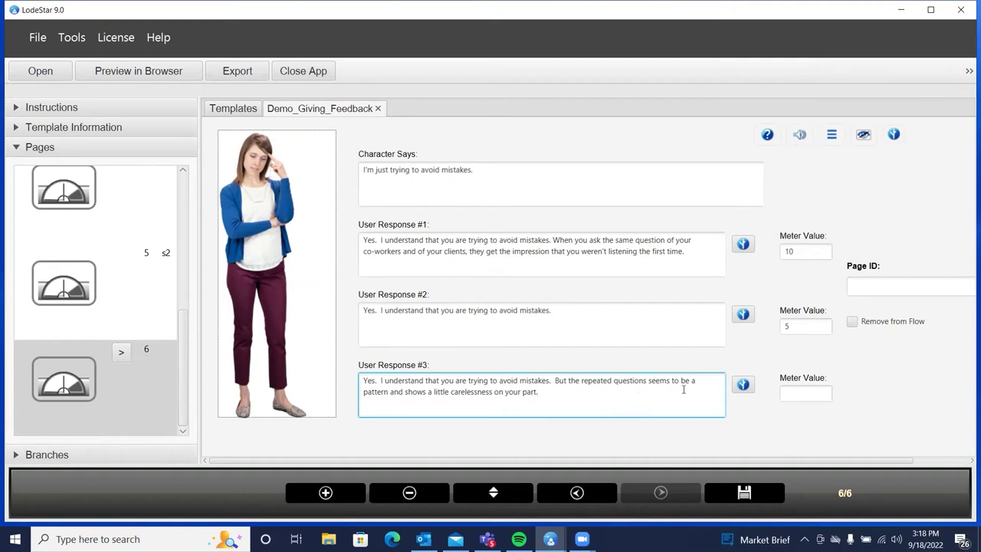
{"action": "left_click", "coordinate": [406, 391]}
{"action": "left_click", "coordinate": [787, 393]}
{"action": "type", "text": "1"}
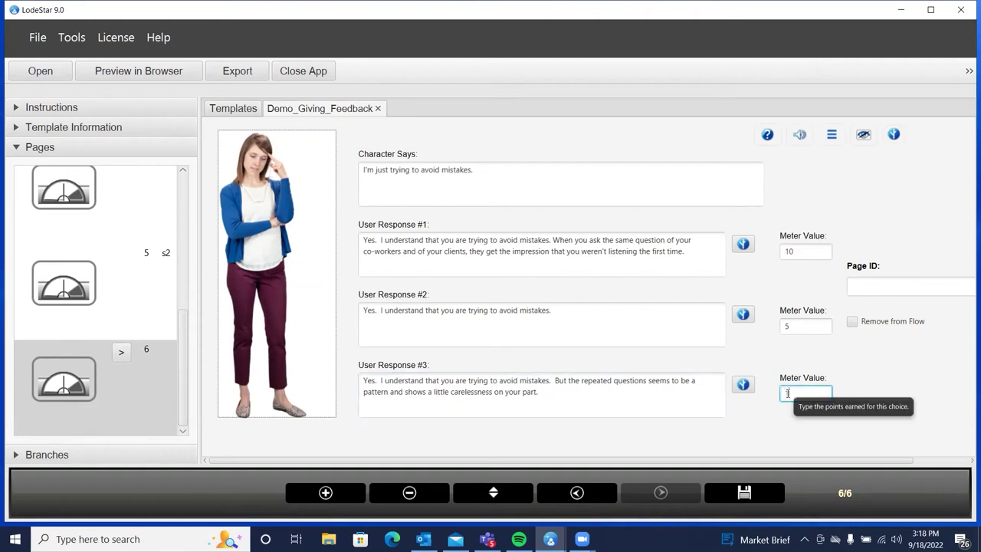
{"action": "left_click", "coordinate": [889, 286]}
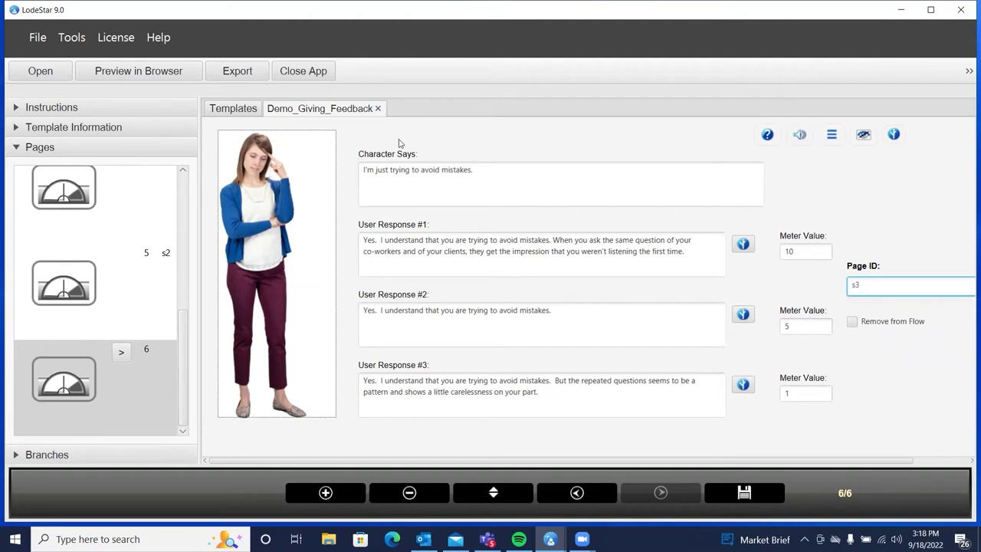
{"action": "left_click", "coordinate": [171, 75]}
Confirm saving, advance through the intro pages, and submit the second reply on page 4
{"action": "left_click", "coordinate": [490, 226]}
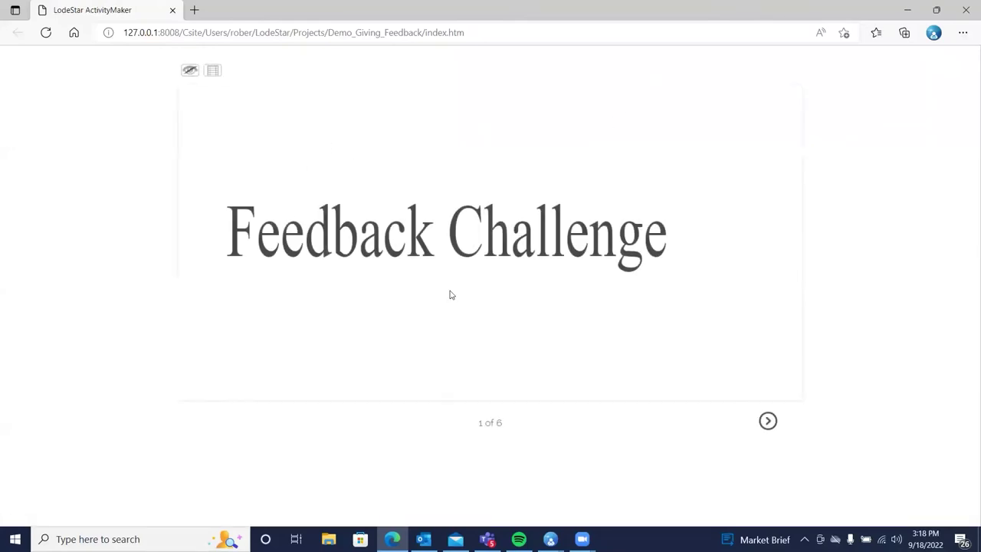
{"action": "left_click", "coordinate": [768, 423]}
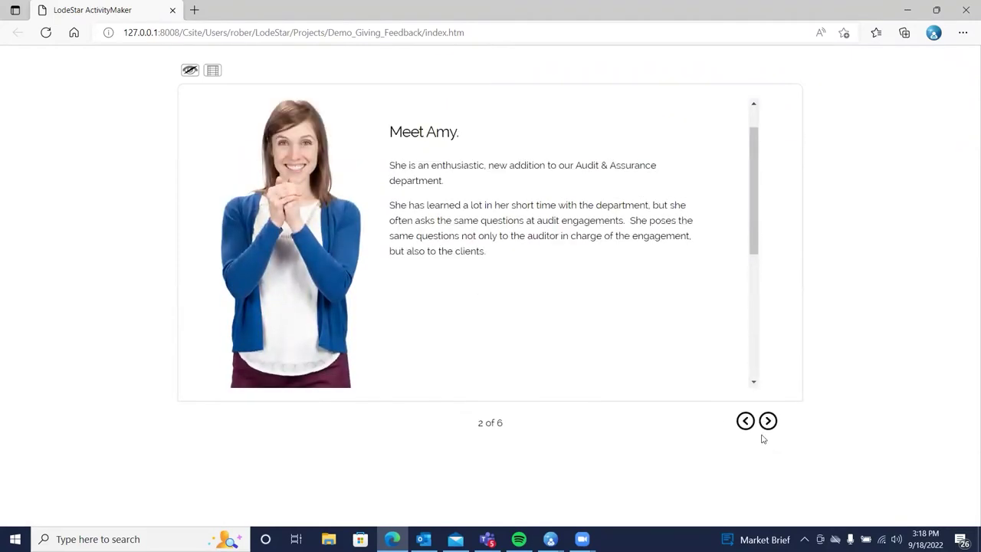
{"action": "left_click", "coordinate": [766, 424]}
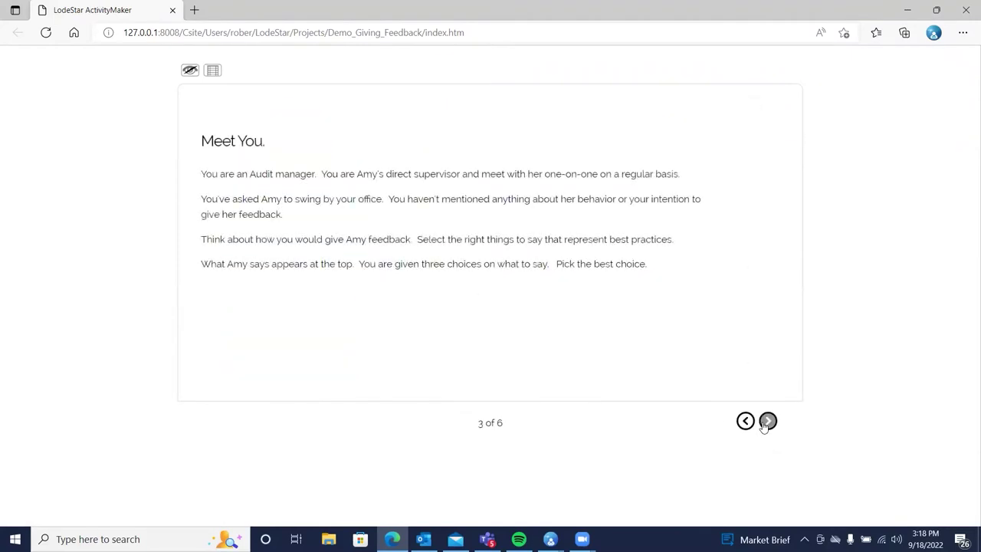
{"action": "left_click", "coordinate": [764, 424]}
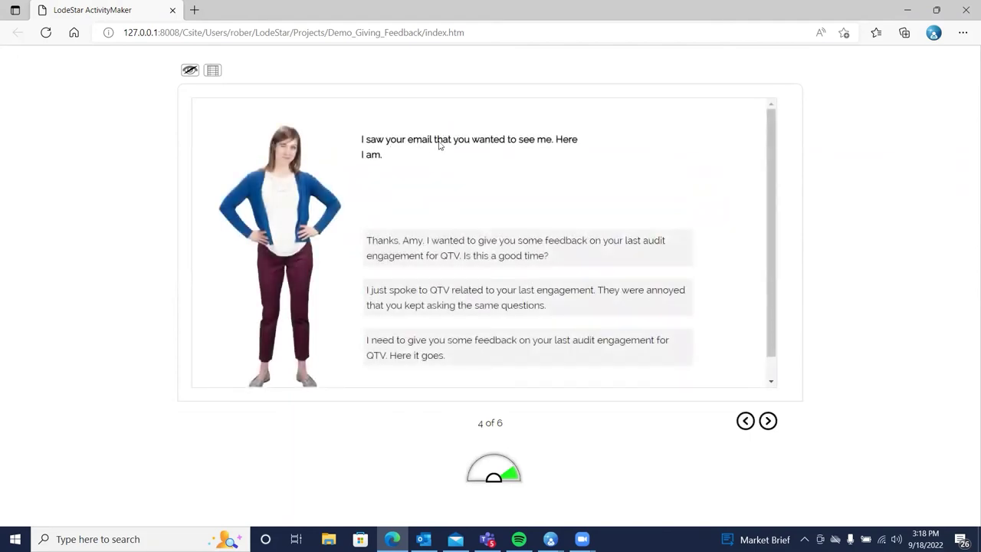
{"action": "left_click", "coordinate": [433, 305]}
{"action": "left_click", "coordinate": [724, 422]}
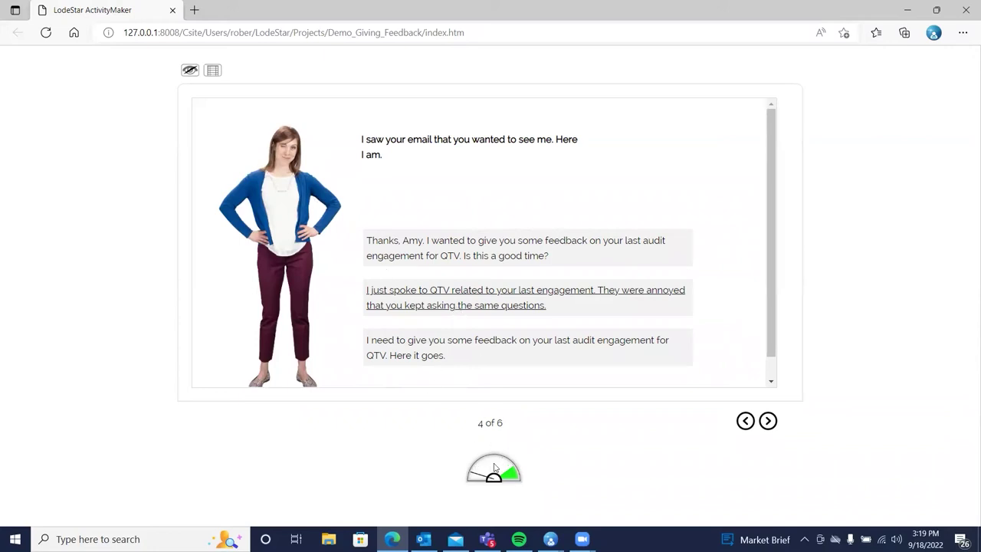
Submit the second reply on page 5 and continue to page 6 of 6
{"action": "left_click", "coordinate": [767, 420]}
{"action": "scroll", "coordinate": [462, 281], "scroll_direction": "down", "scroll_amount": 3}
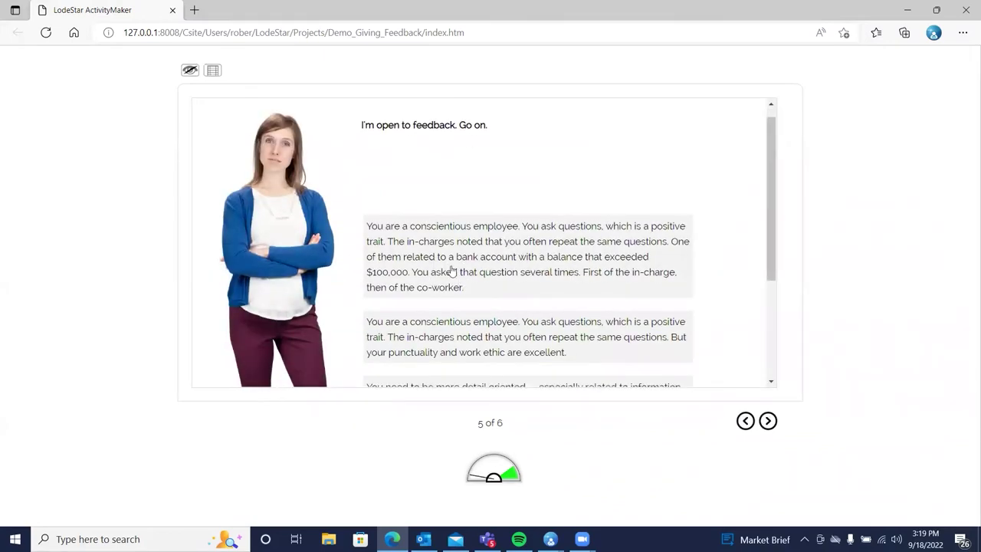
{"action": "left_click", "coordinate": [452, 271]}
{"action": "left_click", "coordinate": [739, 425]}
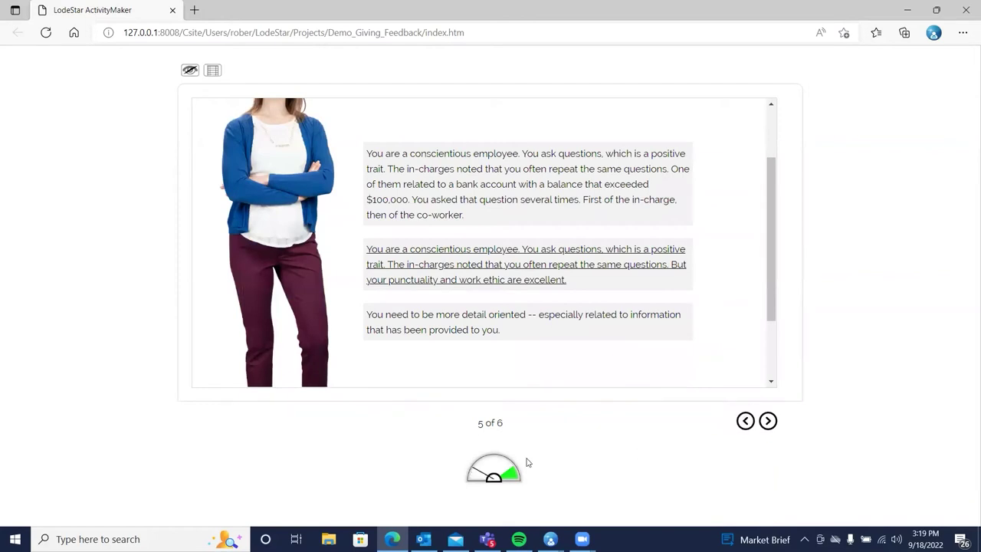
{"action": "left_click", "coordinate": [766, 420]}
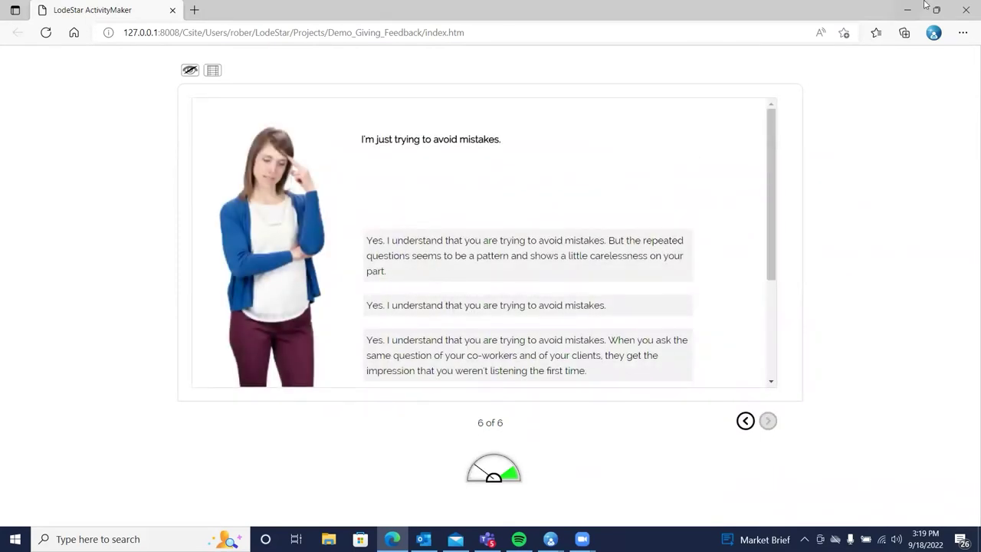
Close the browser preview and navigate back to page 5 in the editor
{"action": "left_click", "coordinate": [965, 9]}
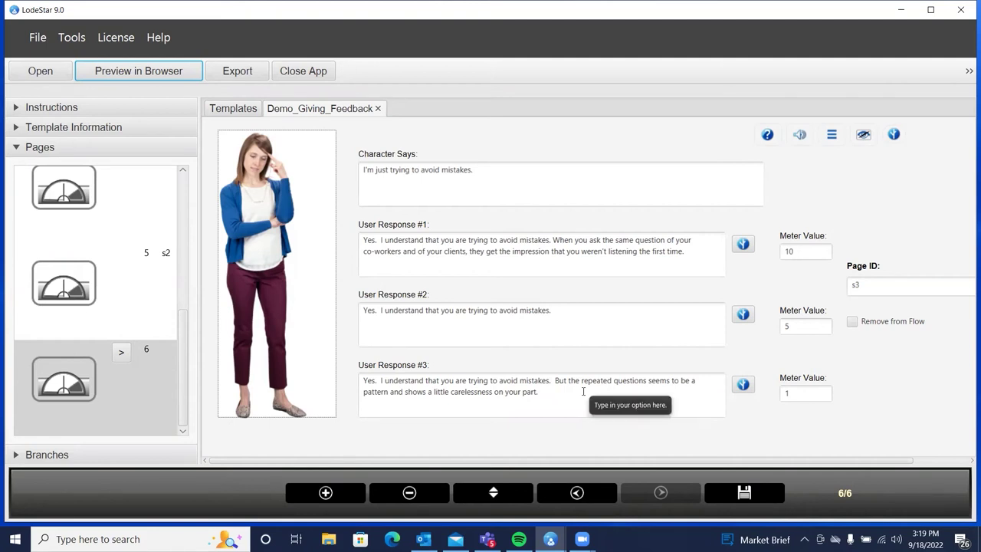
{"action": "left_click", "coordinate": [576, 492]}
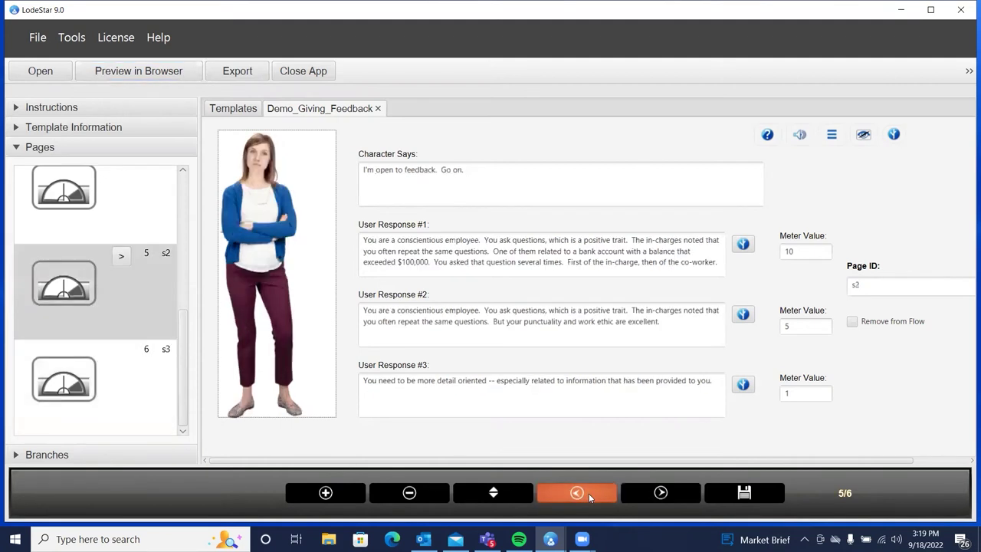
On page 4, enable Show Feedback for User Response #1 and save 'Great response. You are asking for permission to give feedback.'
{"action": "left_click", "coordinate": [587, 492]}
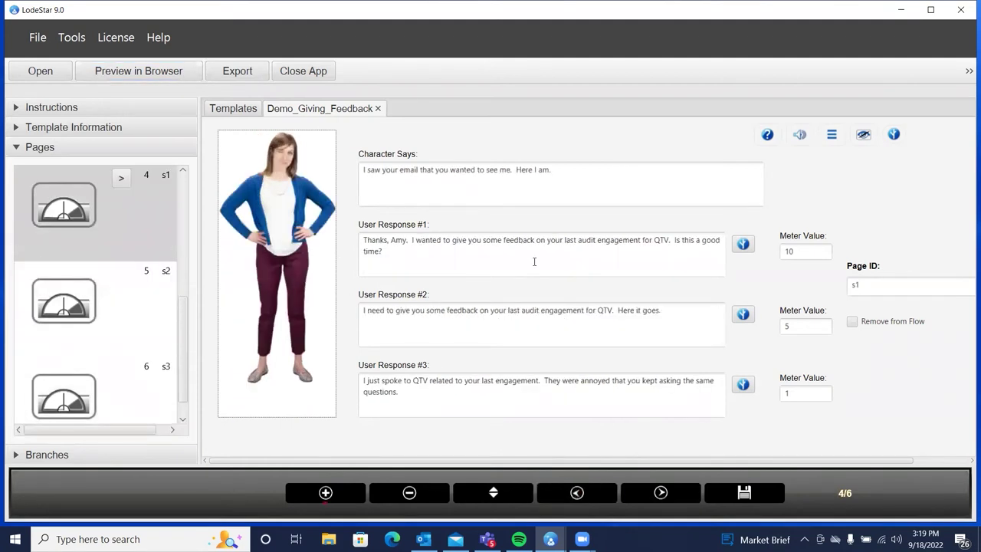
{"action": "left_click", "coordinate": [410, 251]}
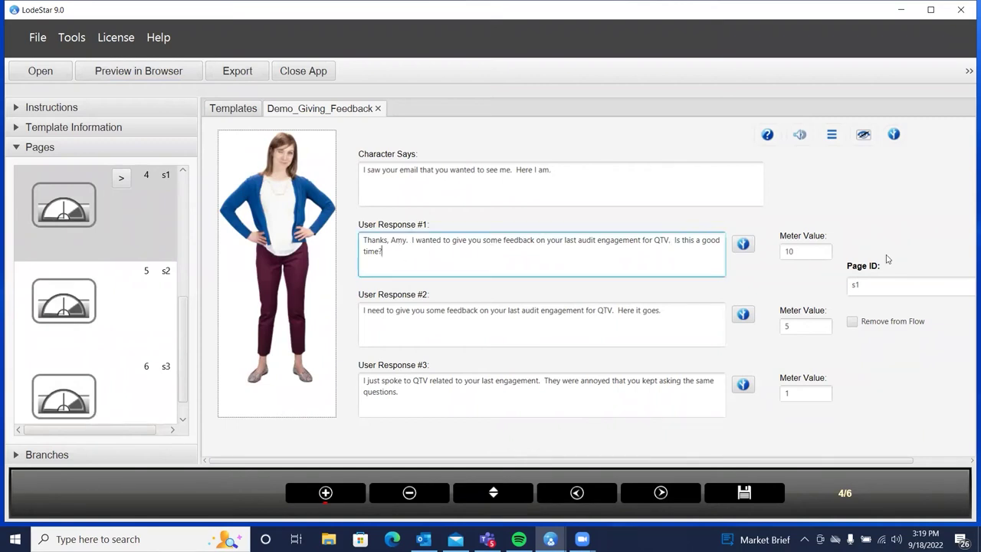
{"action": "left_click", "coordinate": [744, 245]}
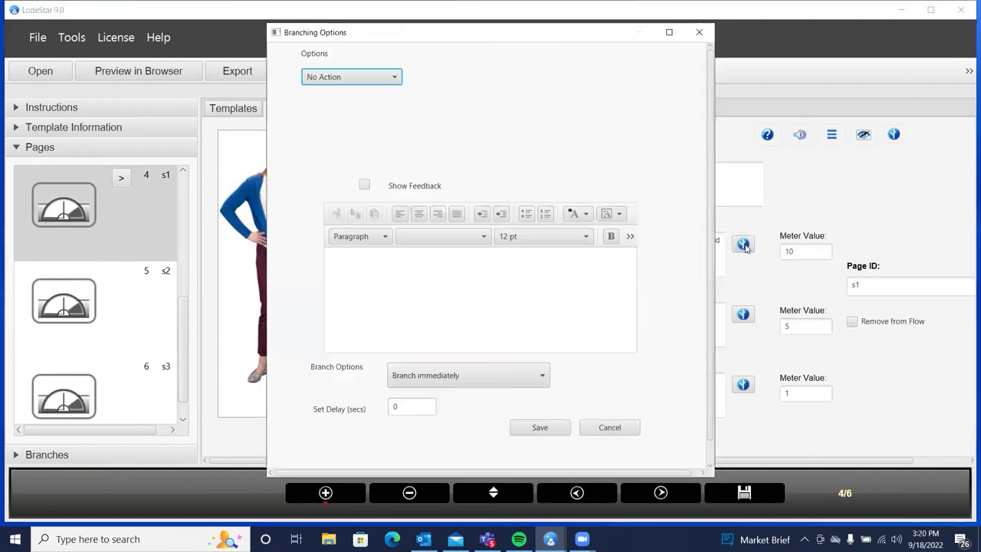
{"action": "left_click", "coordinate": [365, 185]}
{"action": "left_click", "coordinate": [371, 256]}
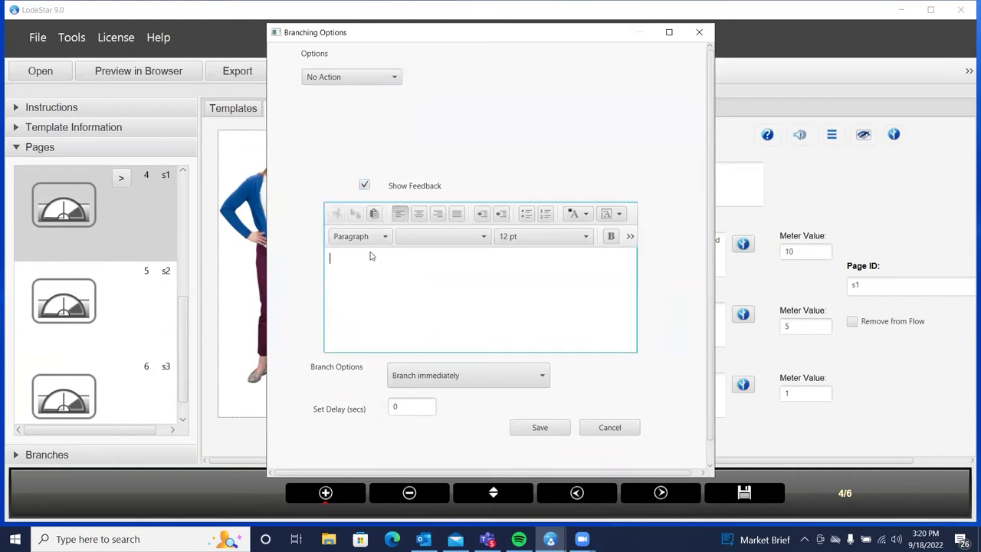
{"action": "type", "text": "Great resp"}
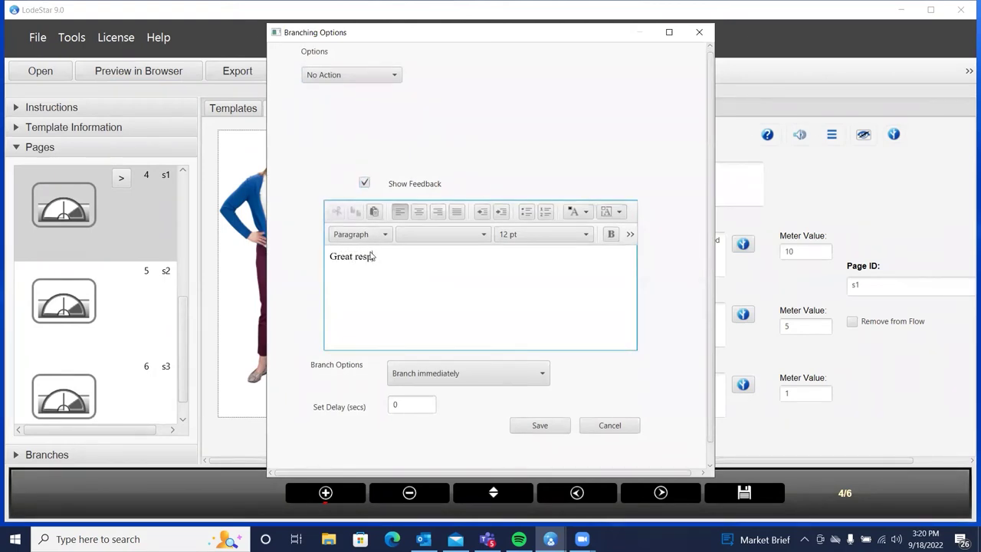
{"action": "type", "text": "onse. "}
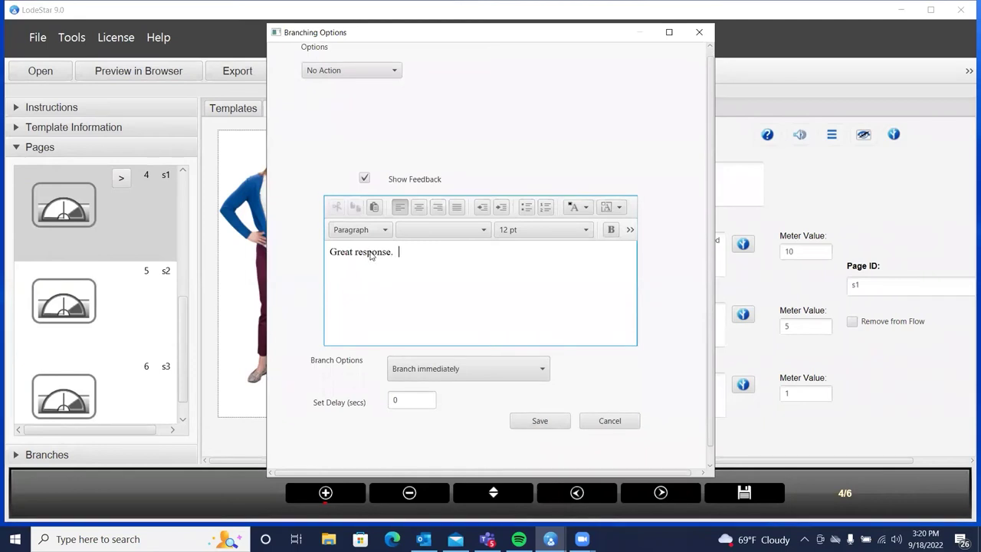
{"action": "type", "text": " You are "}
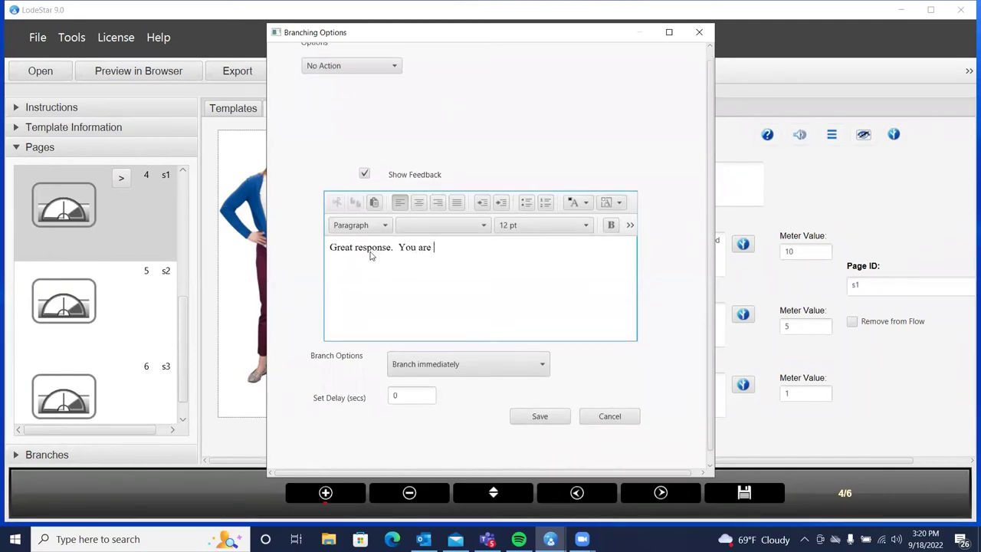
{"action": "type", "text": "asking for per"}
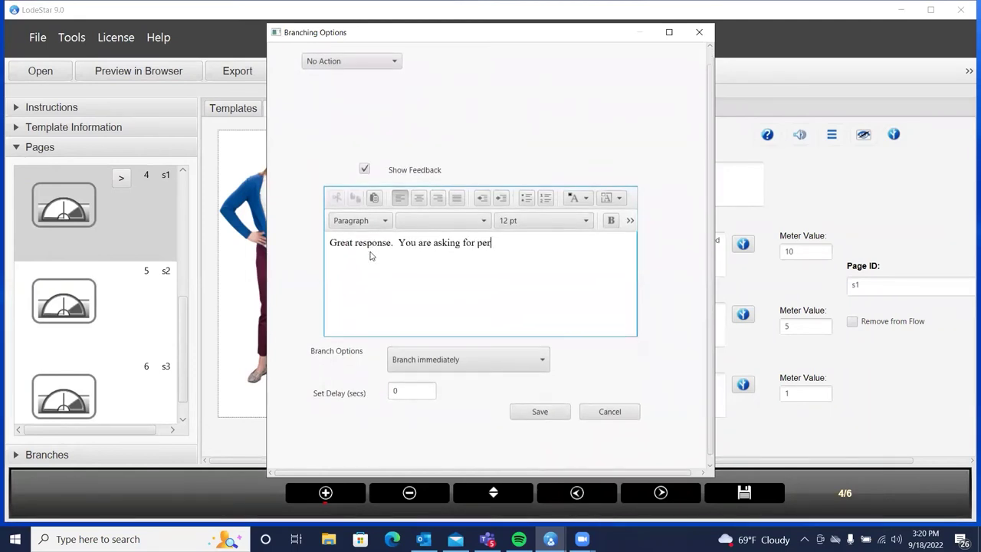
{"action": "type", "text": "mission to gi"}
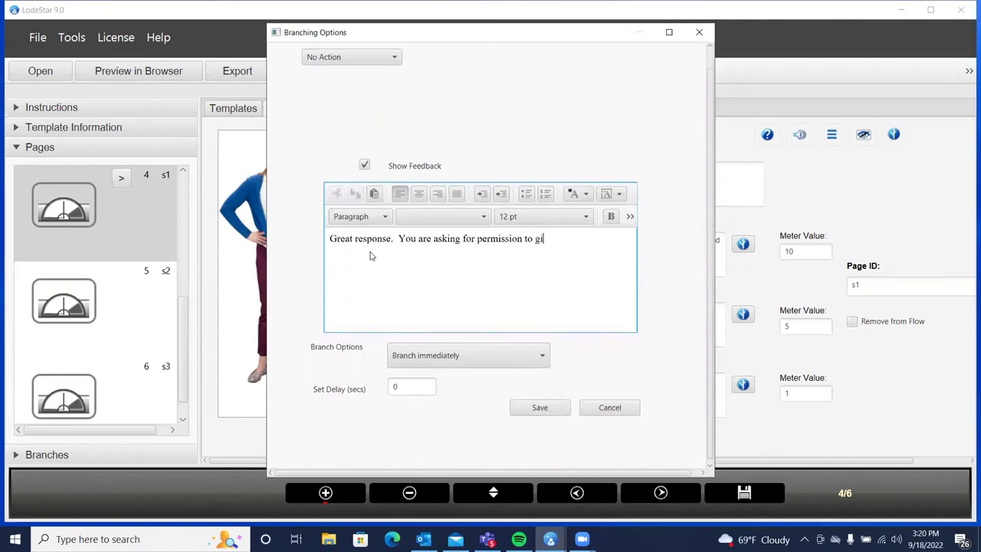
{"action": "type", "text": "ve feedback."}
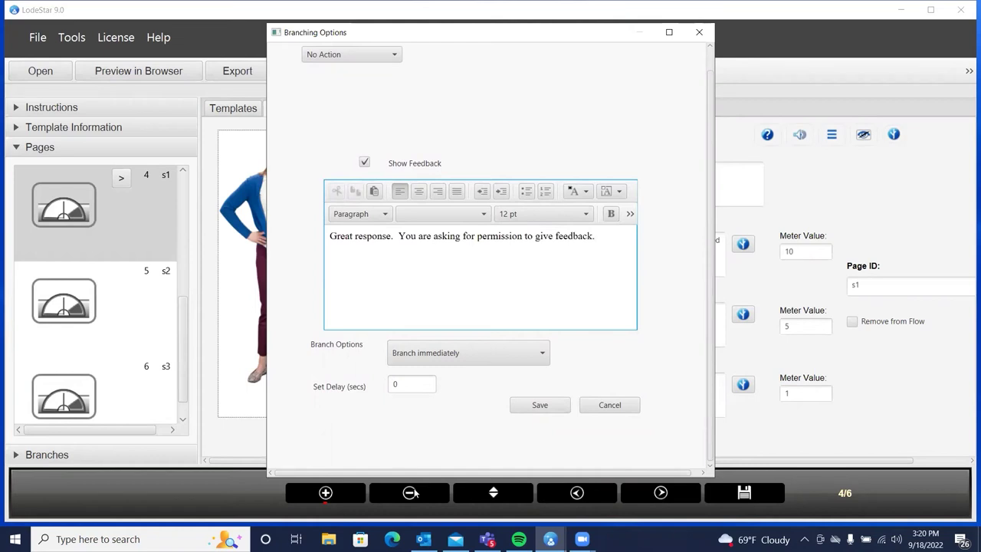
{"action": "left_click", "coordinate": [539, 406]}
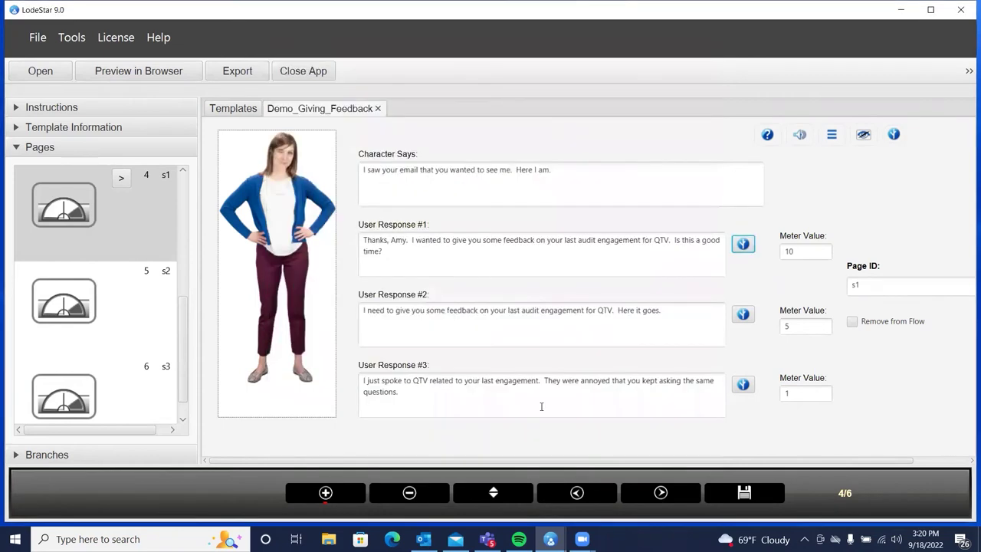
Save the project and preview it in Edge, advancing to the first interview question
{"action": "left_click", "coordinate": [146, 70]}
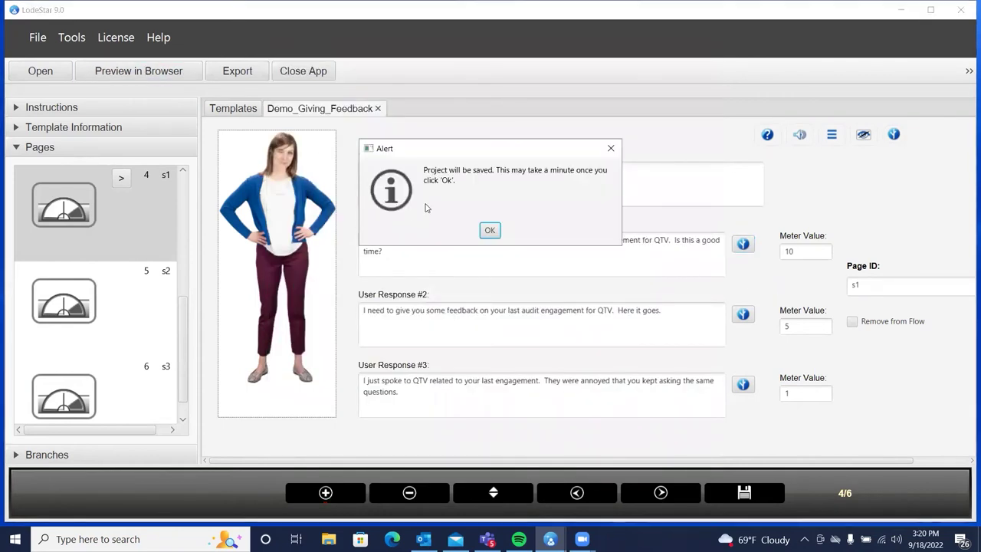
{"action": "left_click", "coordinate": [490, 231]}
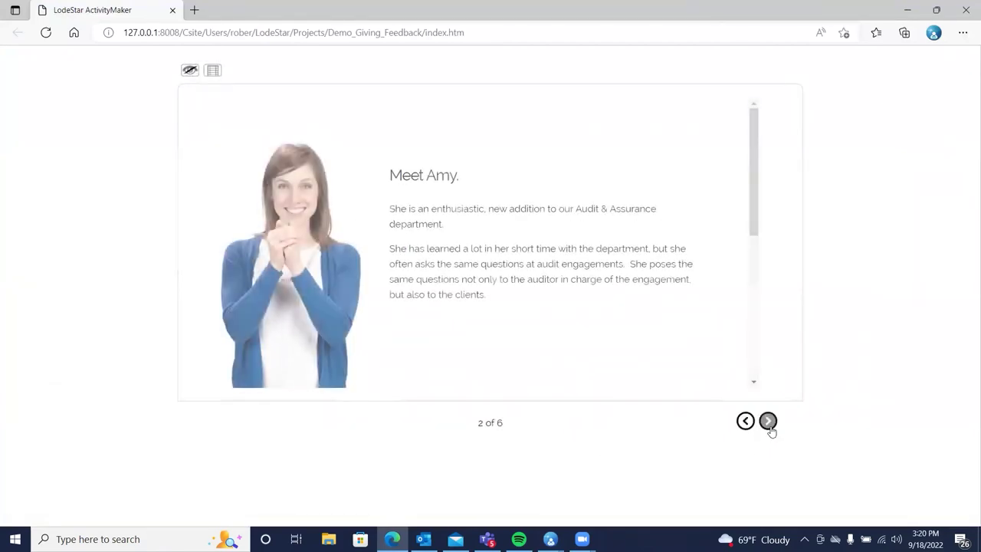
{"action": "left_click", "coordinate": [768, 423]}
{"action": "left_click", "coordinate": [769, 422]}
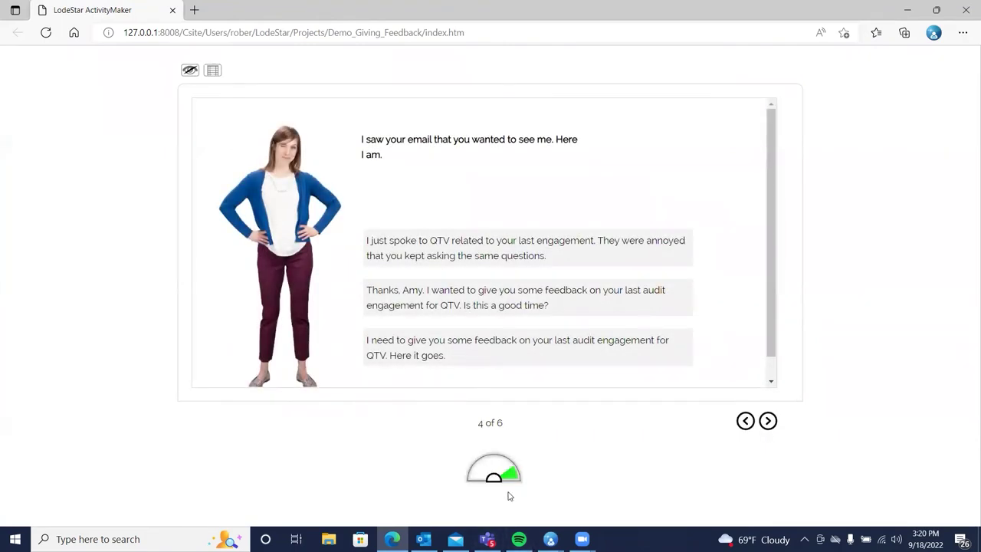
Submit the response asking permission to give feedback, dismiss the praise, and return to LodeStar
{"action": "left_click", "coordinate": [469, 303]}
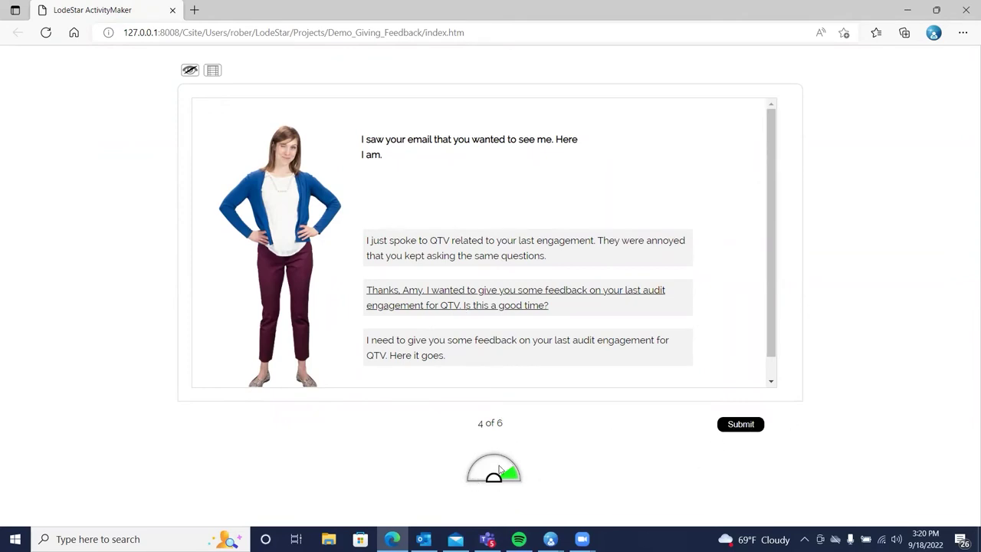
{"action": "left_click", "coordinate": [743, 425]}
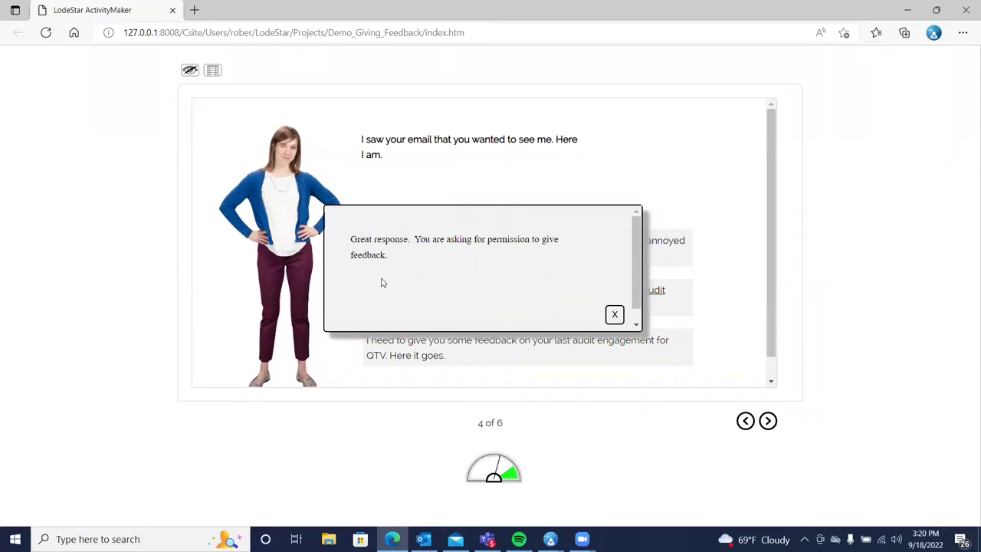
{"action": "left_click", "coordinate": [614, 314]}
{"action": "left_click", "coordinate": [906, 11]}
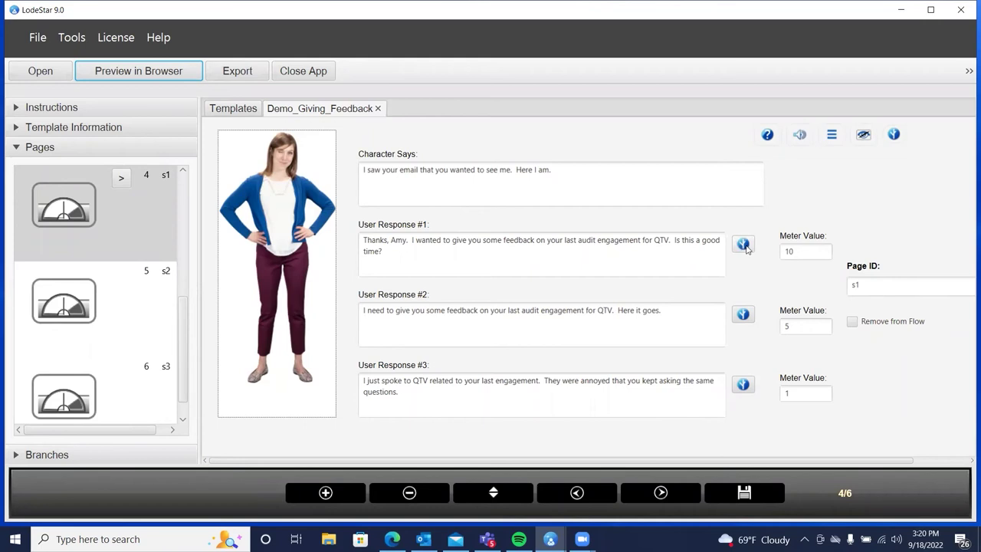
Check User Response #1's branching on s1 without changes, then move ahead to page s3
{"action": "left_click", "coordinate": [742, 243]}
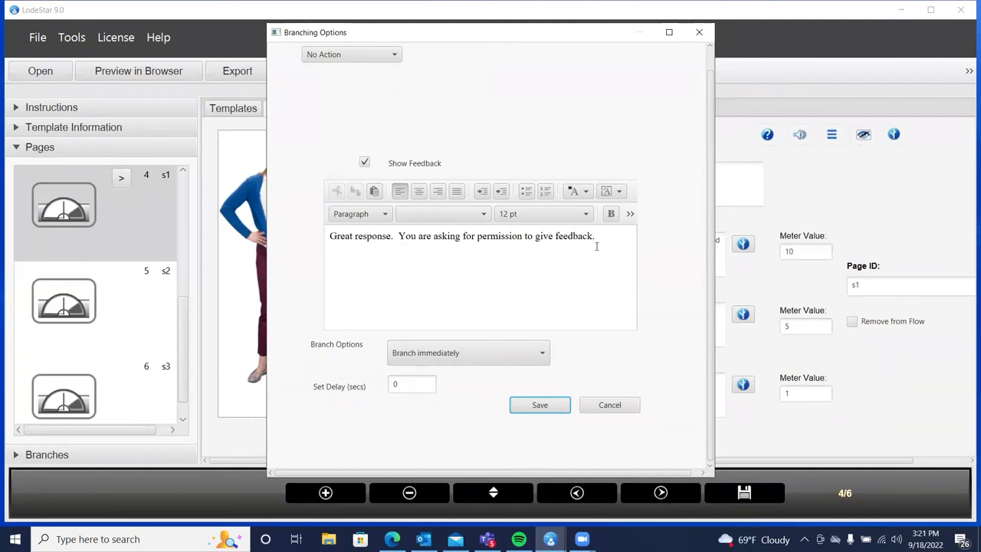
{"action": "left_click", "coordinate": [610, 404]}
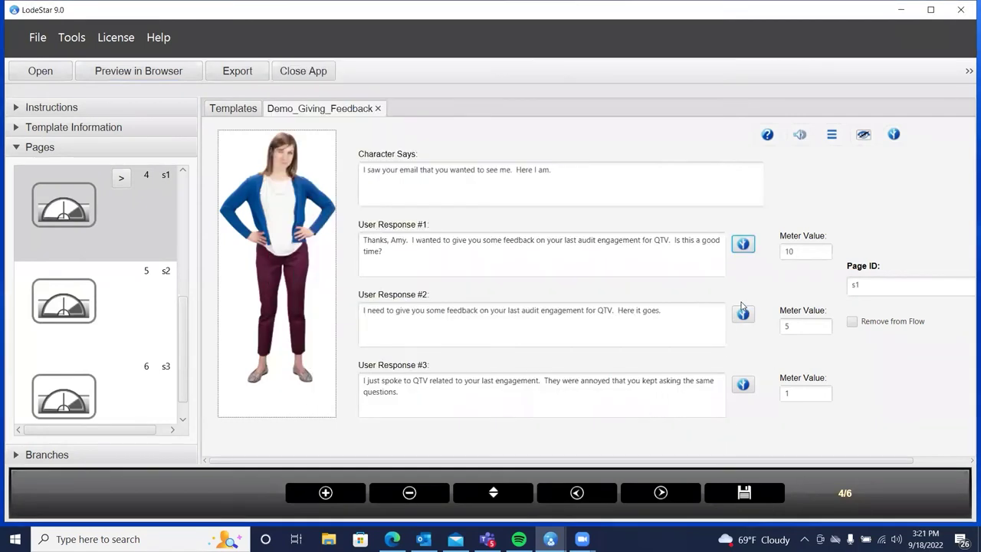
{"action": "left_click", "coordinate": [661, 491]}
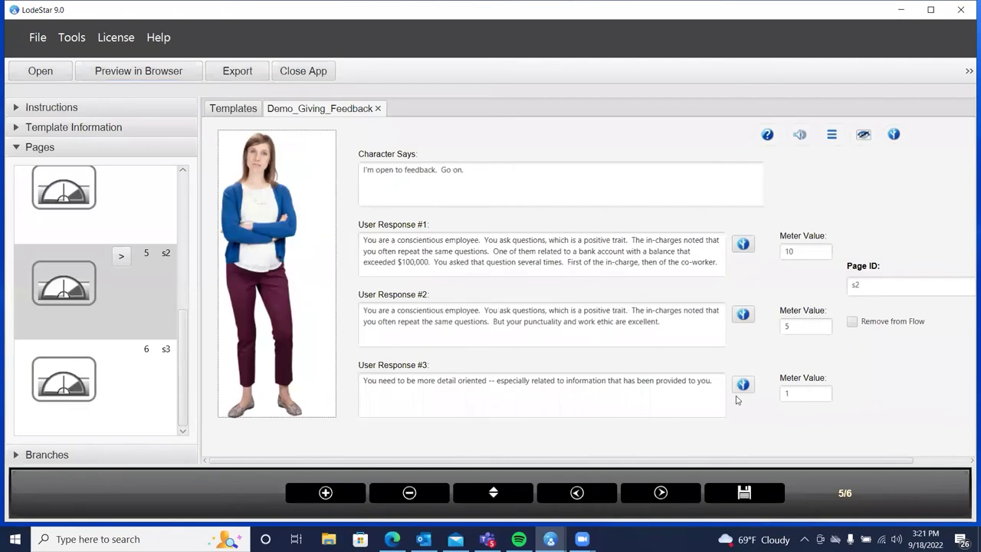
{"action": "left_click", "coordinate": [681, 492]}
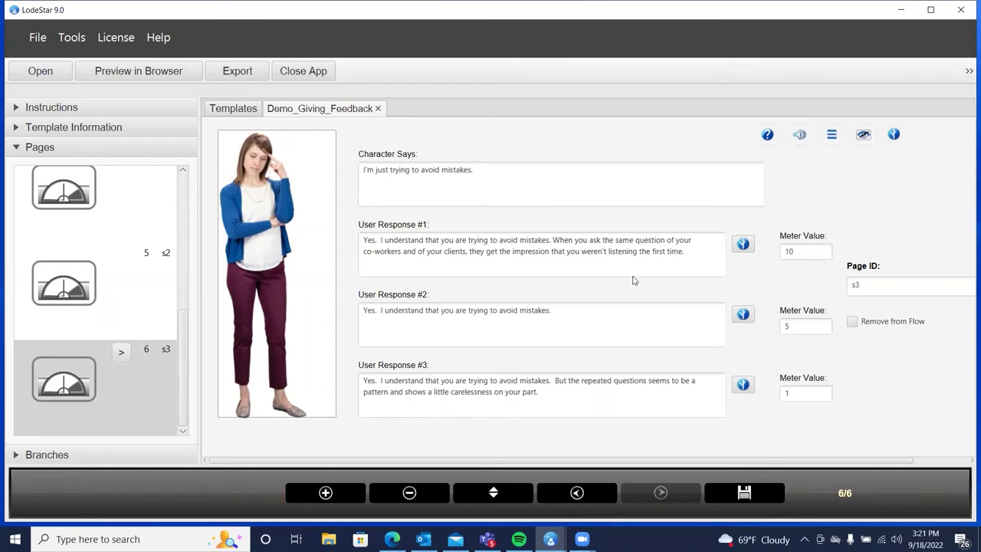
Add a seventh page from the Report template with Page ID 'Report', then return to s3
{"action": "left_click", "coordinate": [325, 492]}
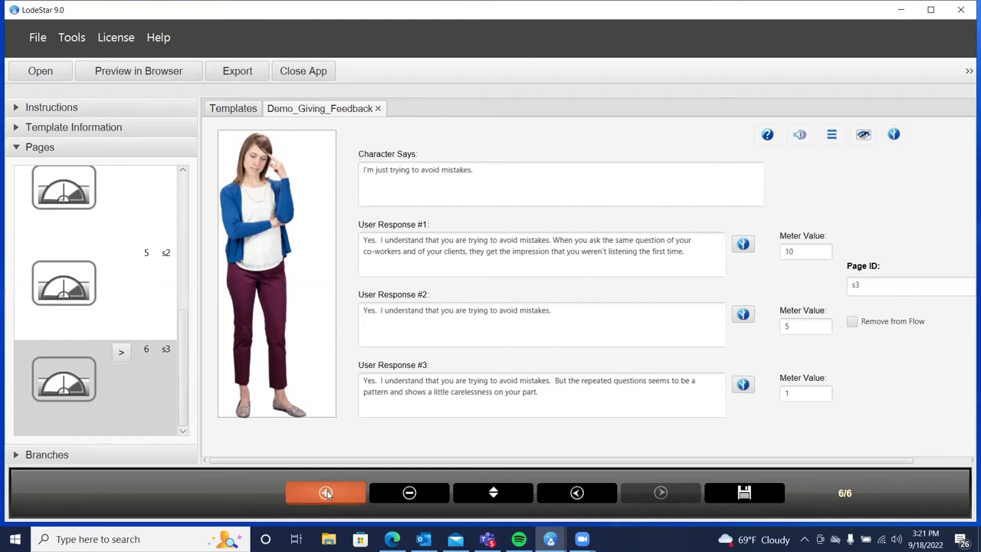
{"action": "left_click", "coordinate": [121, 352]}
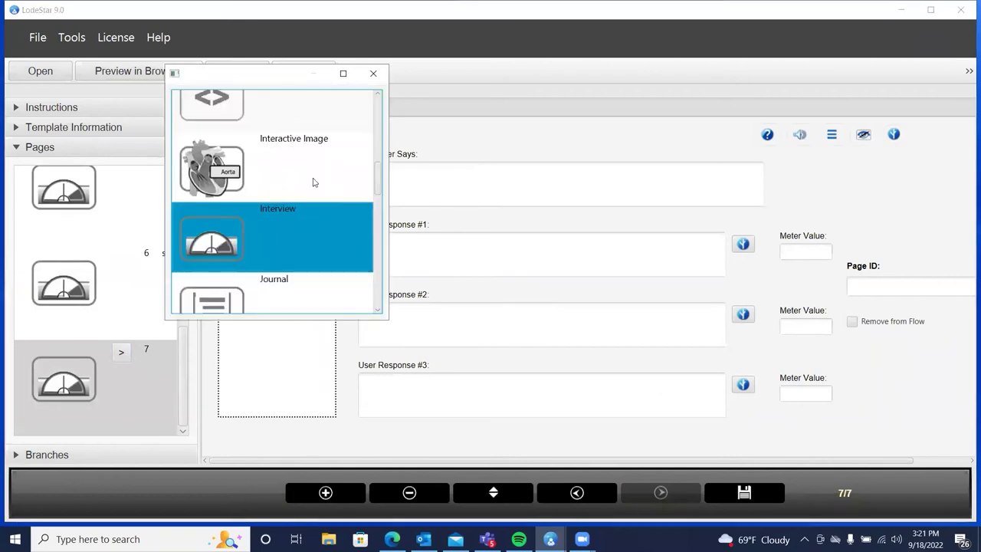
{"action": "scroll", "coordinate": [306, 199], "scroll_direction": "down", "scroll_amount": 2}
{"action": "scroll", "coordinate": [279, 215], "scroll_direction": "down", "scroll_amount": 4}
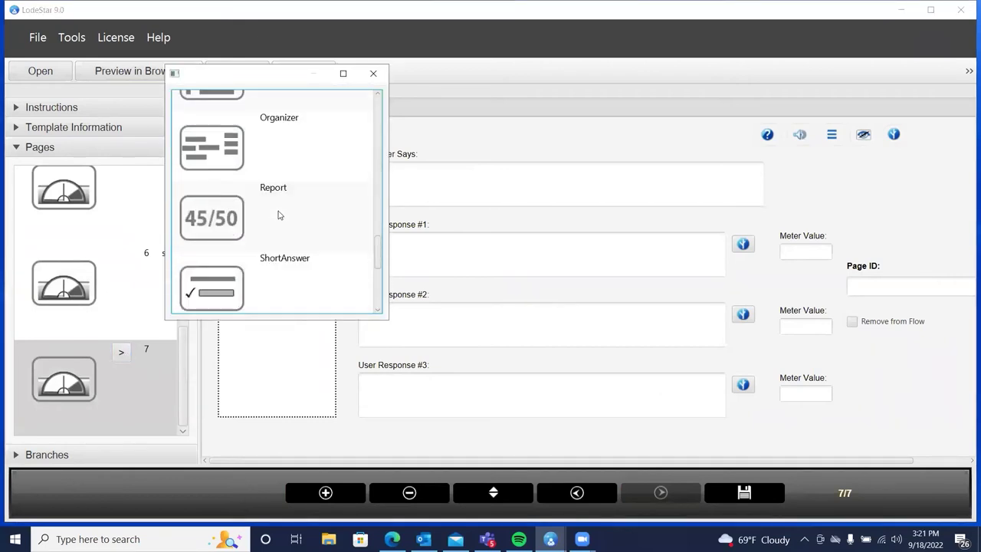
{"action": "left_click", "coordinate": [281, 215]}
{"action": "left_click", "coordinate": [374, 73]}
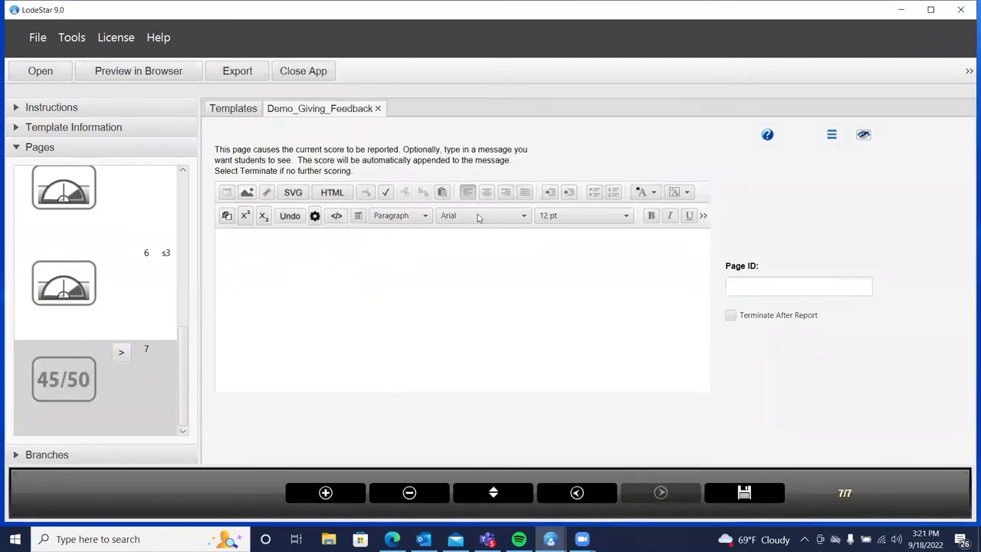
{"action": "left_click", "coordinate": [773, 289]}
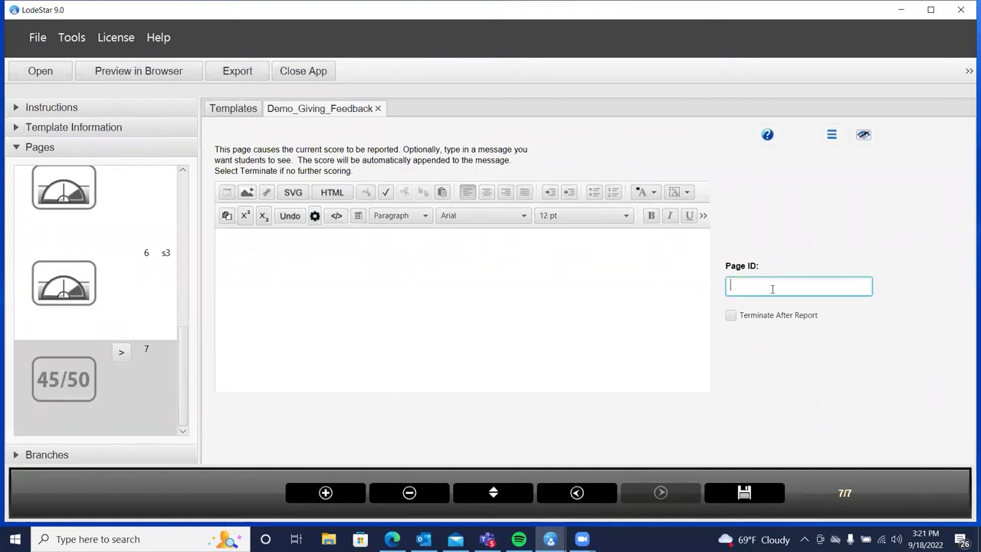
{"action": "type", "text": "Report"}
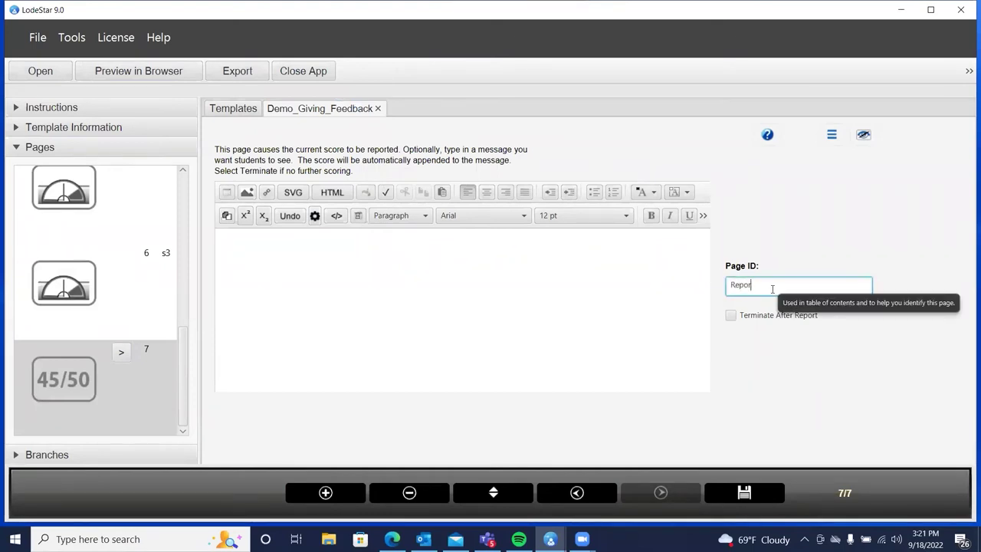
{"action": "left_click", "coordinate": [593, 492]}
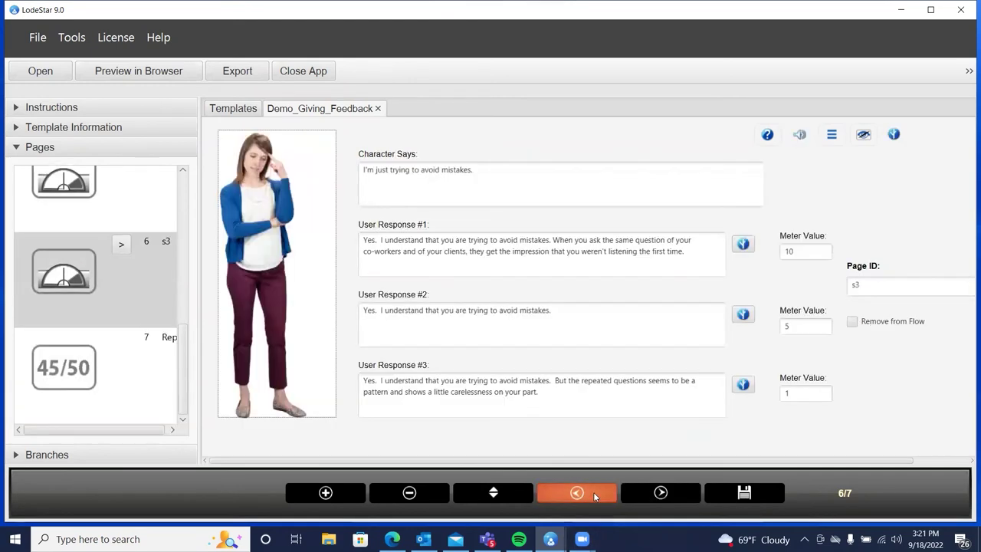
Add a new page after s3 and place an image in its picture box
{"action": "left_click", "coordinate": [325, 492]}
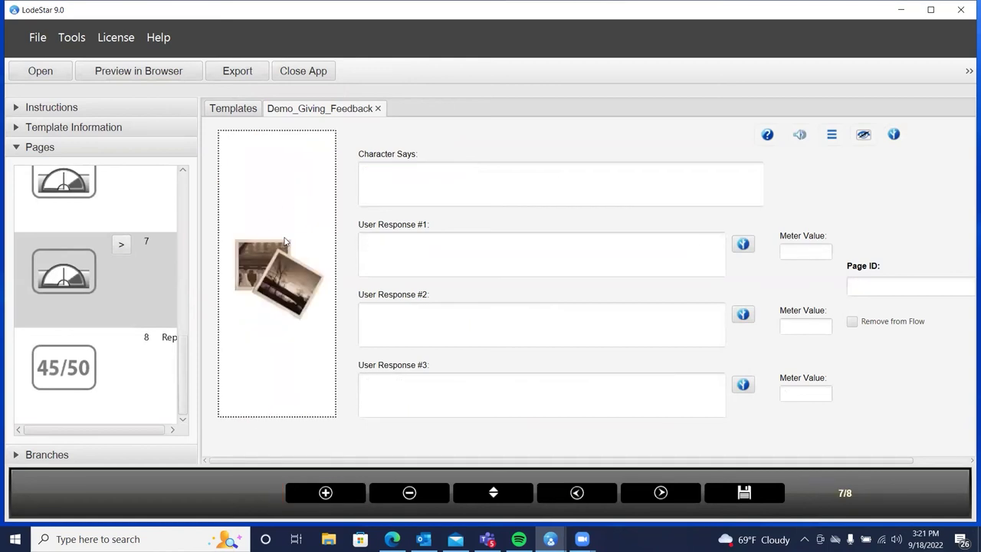
{"action": "left_click", "coordinate": [272, 207]}
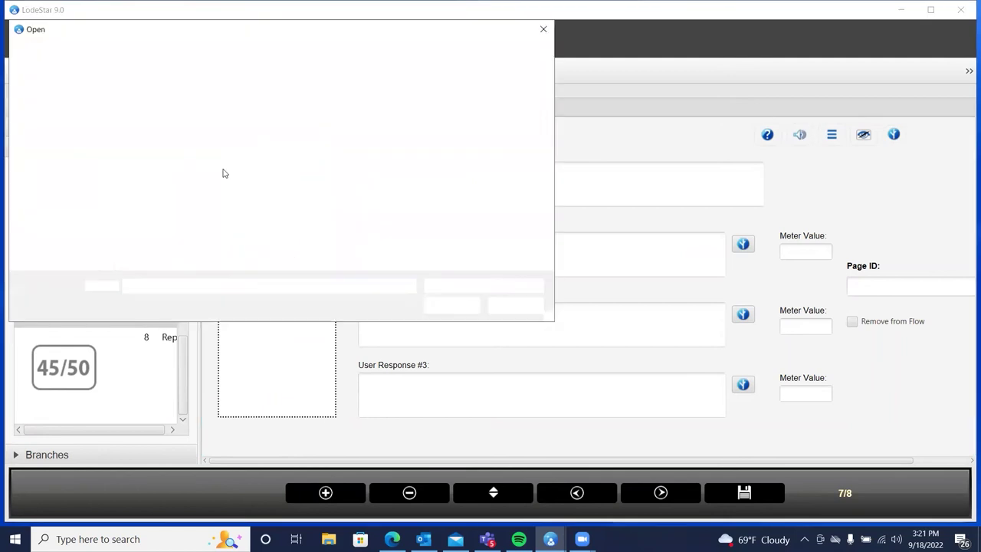
{"action": "double_click", "coordinate": [159, 135]}
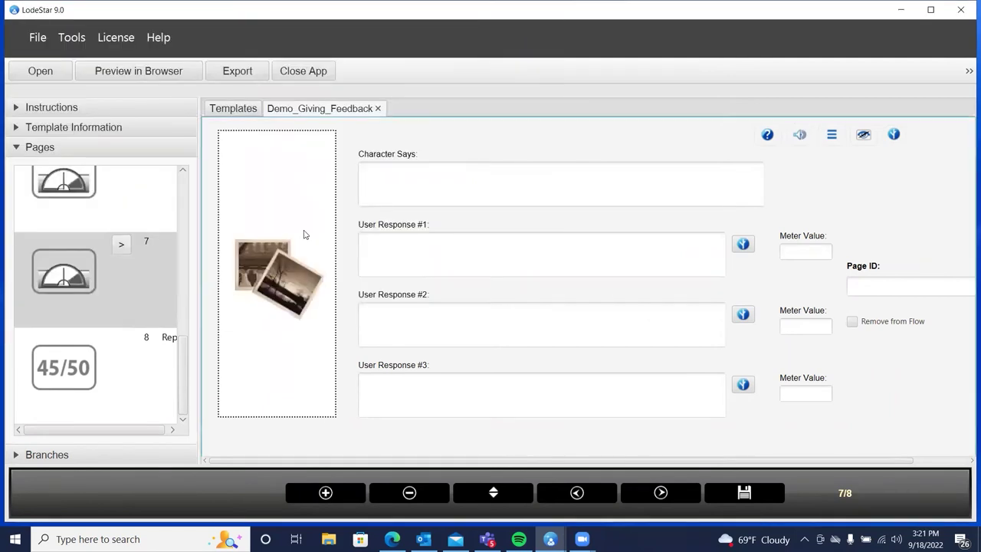
Replace the image with the Helena Business character in the crossing-arms pose
{"action": "right_click", "coordinate": [291, 222]}
{"action": "left_click", "coordinate": [307, 272]}
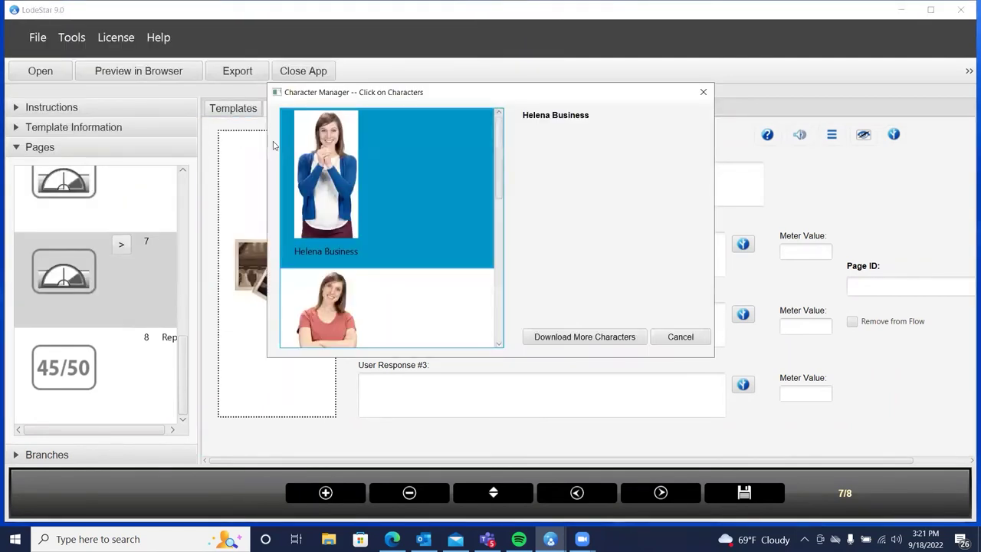
{"action": "left_click", "coordinate": [329, 163]}
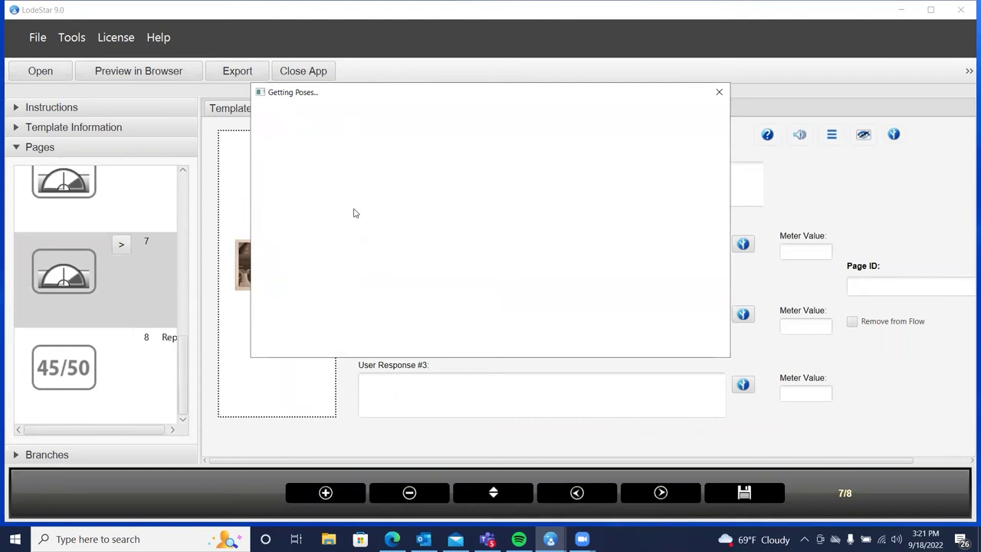
{"action": "scroll", "coordinate": [357, 212], "scroll_direction": "down", "scroll_amount": 5}
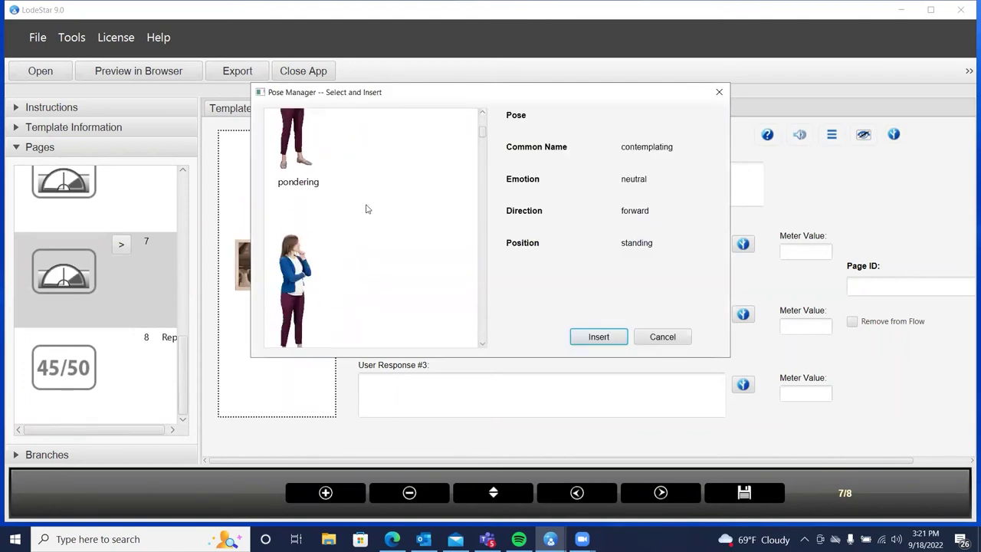
{"action": "scroll", "coordinate": [367, 208], "scroll_direction": "down", "scroll_amount": 10}
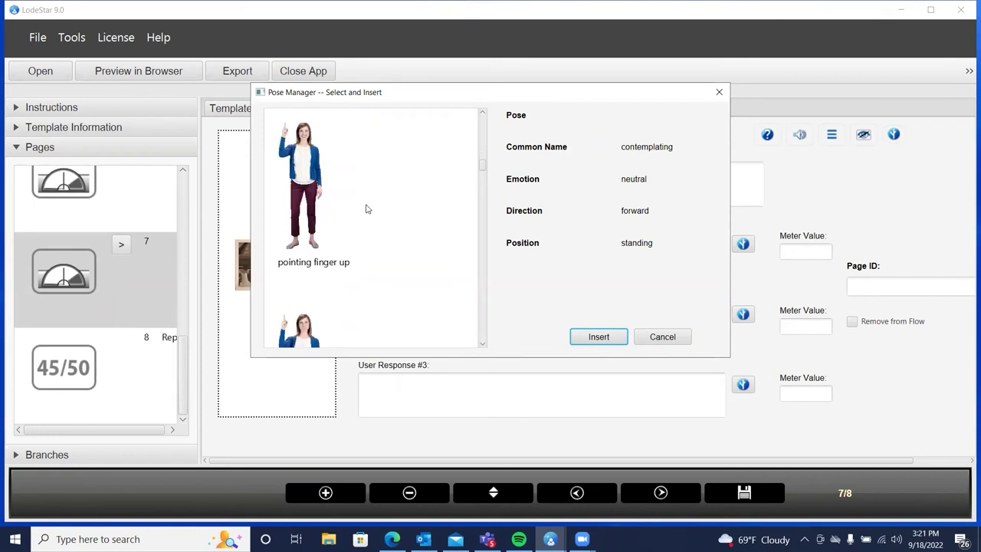
{"action": "scroll", "coordinate": [366, 208], "scroll_direction": "down", "scroll_amount": 5}
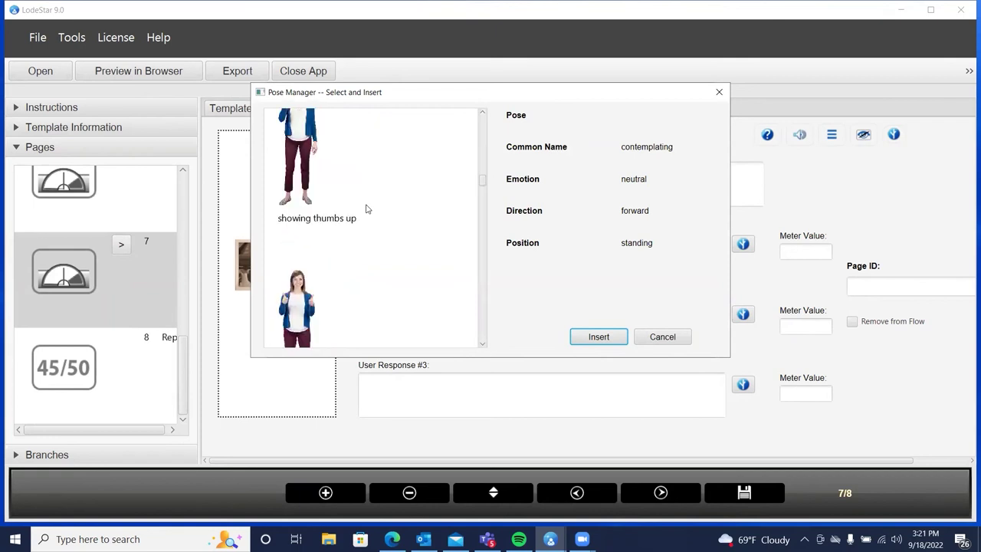
{"action": "left_click", "coordinate": [314, 294]}
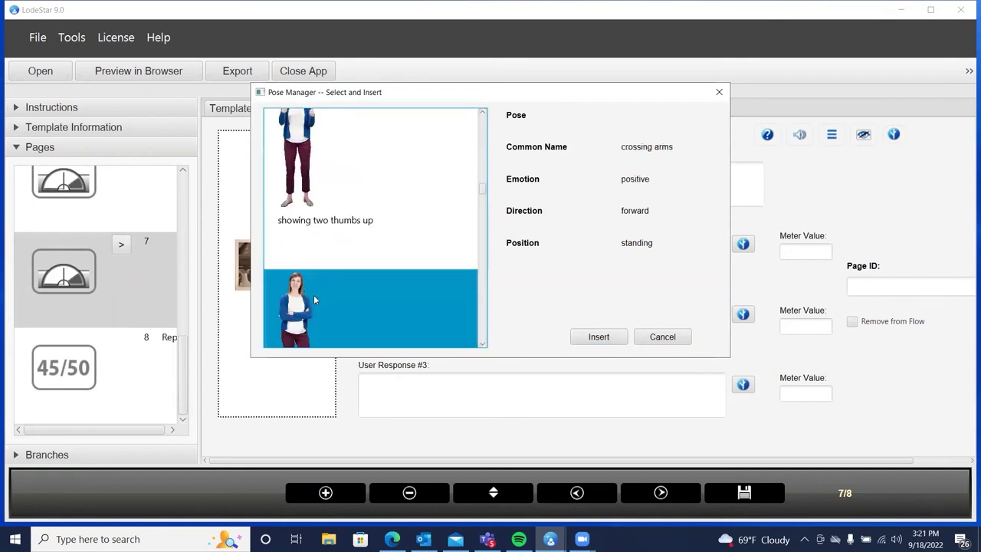
{"action": "left_click", "coordinate": [596, 339]}
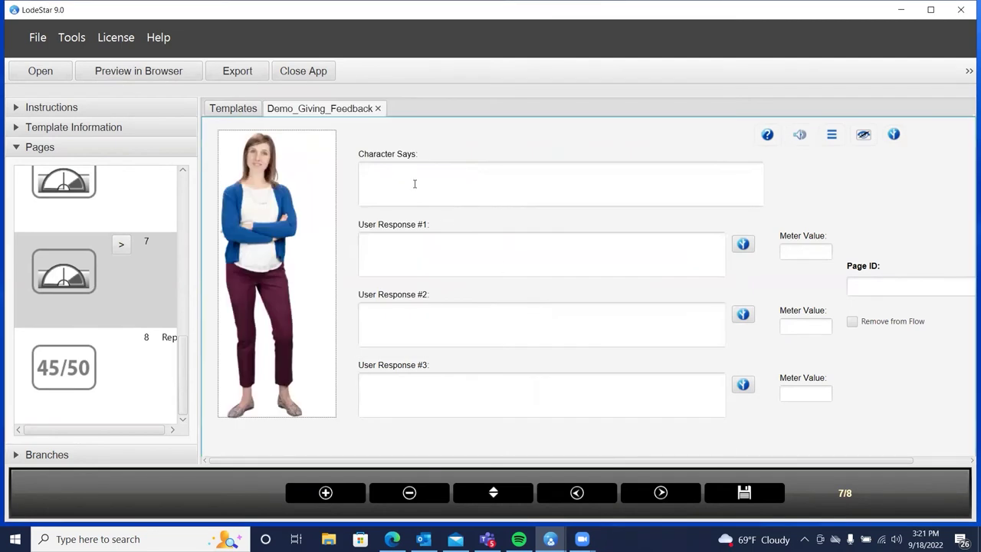
Have the character say 'Thank you for the feedback' and set reply #1 to 'Thanks. Let's complete this interview.'
{"action": "left_click", "coordinate": [414, 184]}
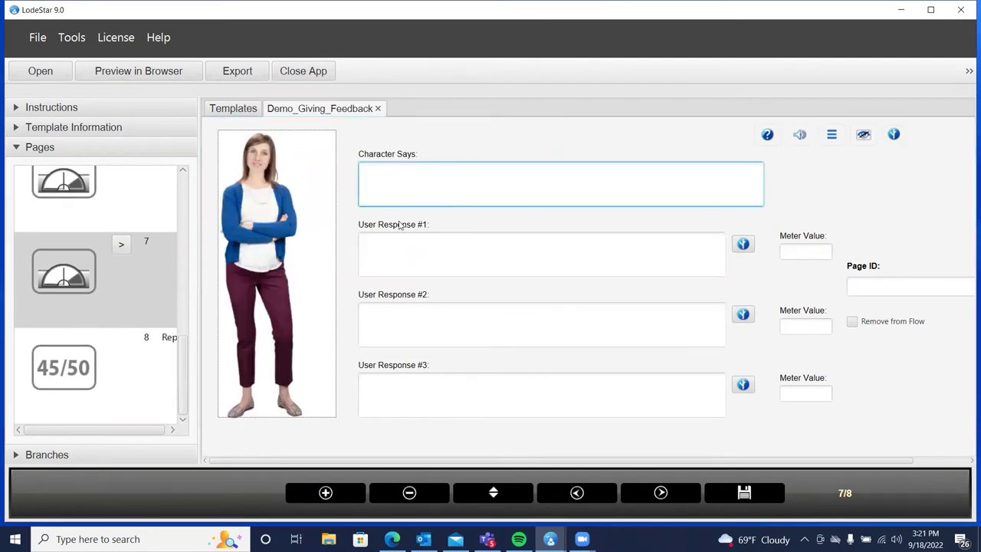
{"action": "type", "text": "Thank you for the feedback"}
{"action": "left_click", "coordinate": [411, 266]}
{"action": "type", "text": "Im"}
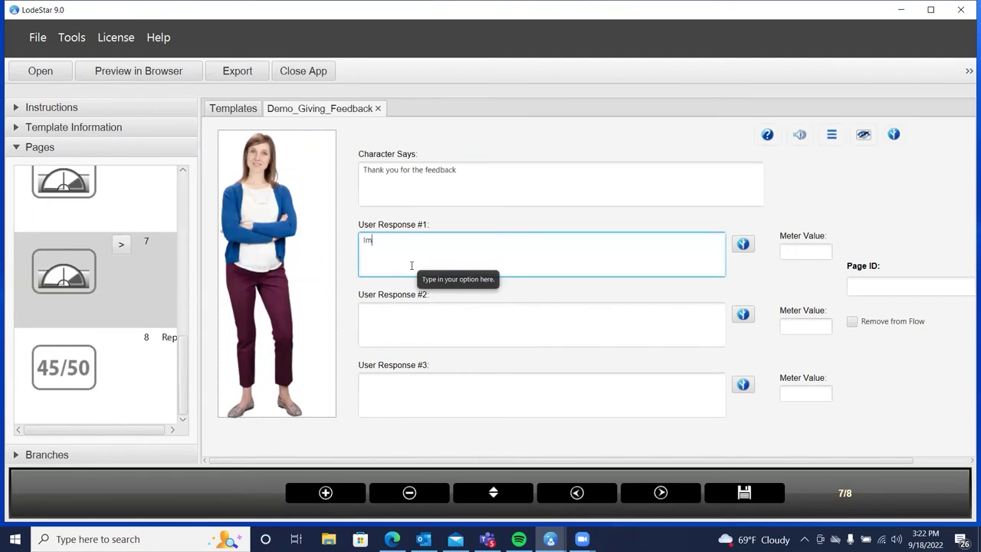
{"action": "key", "text": "BackSpace"}
{"action": "key", "text": "BackSpace"}
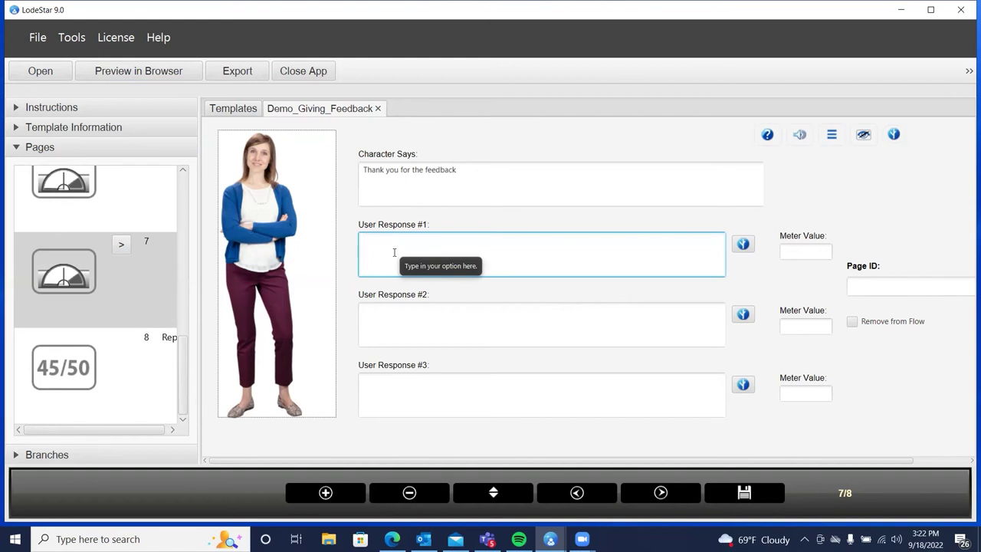
{"action": "type", "text": "Thanks.  Le"}
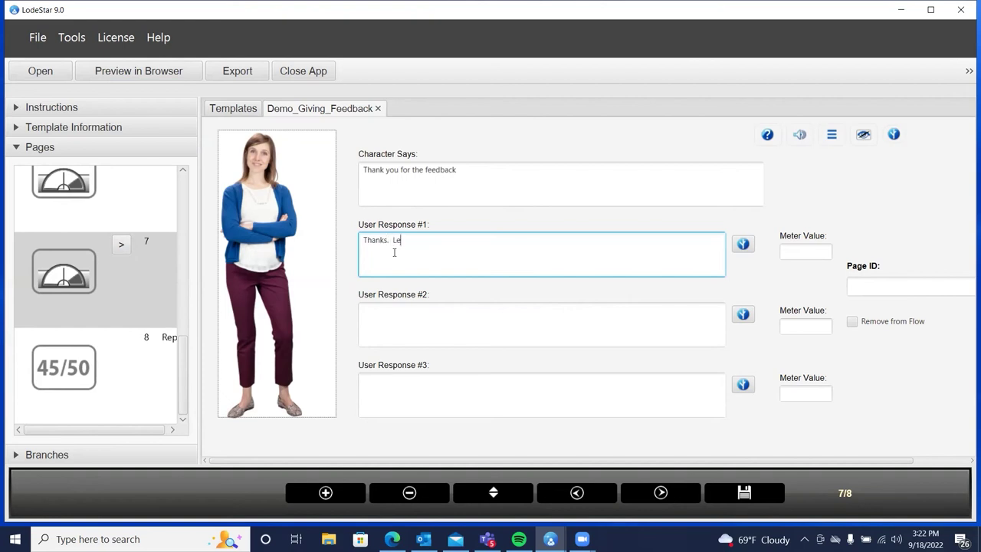
{"action": "type", "text": "t's complete this interview"}
{"action": "type", "text": "."}
Set reply #2 to 'Let's try this again to improve my score.'
{"action": "left_click", "coordinate": [405, 320]}
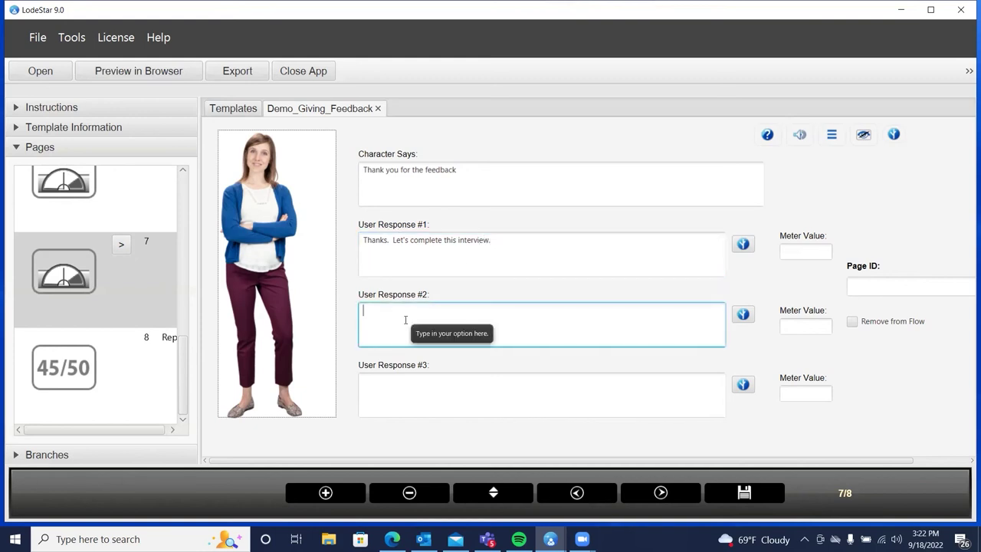
{"action": "type", "text": "Let's try this again"}
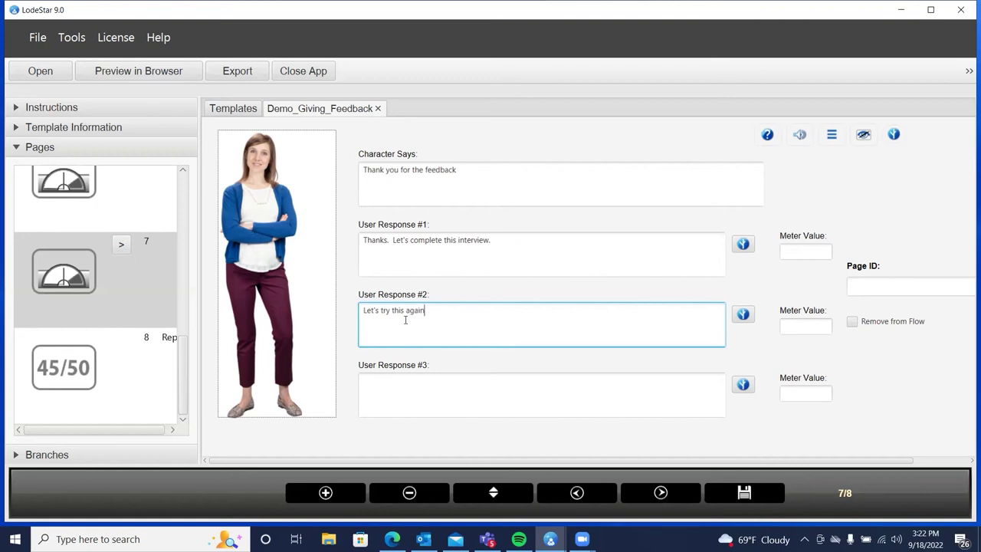
{"action": "type", "text": " to improve"}
{"action": "type", "text": " my soci"}
{"action": "key", "text": "BackSpace"}
{"action": "type", "text": "core"}
{"action": "left_click", "coordinate": [375, 246]}
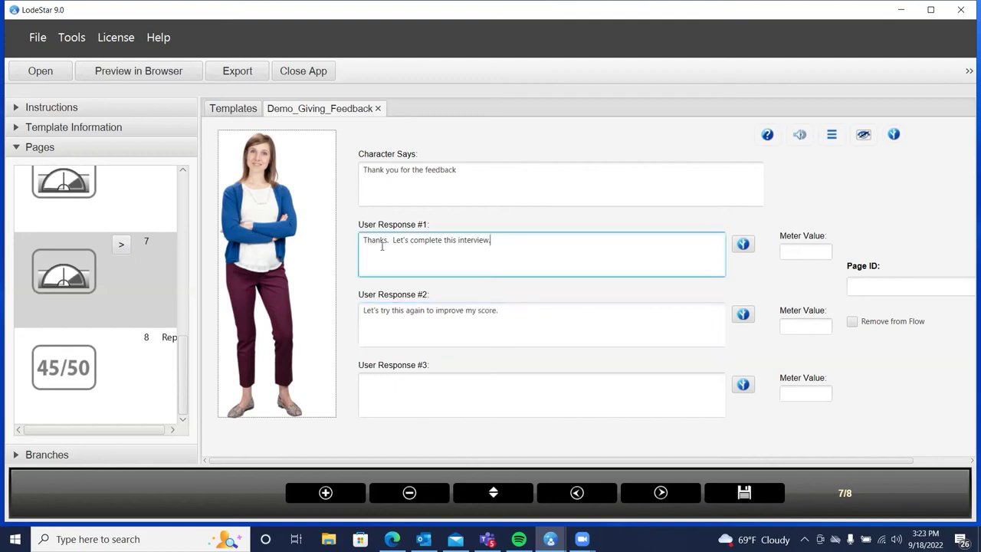
{"action": "left_click", "coordinate": [385, 314]}
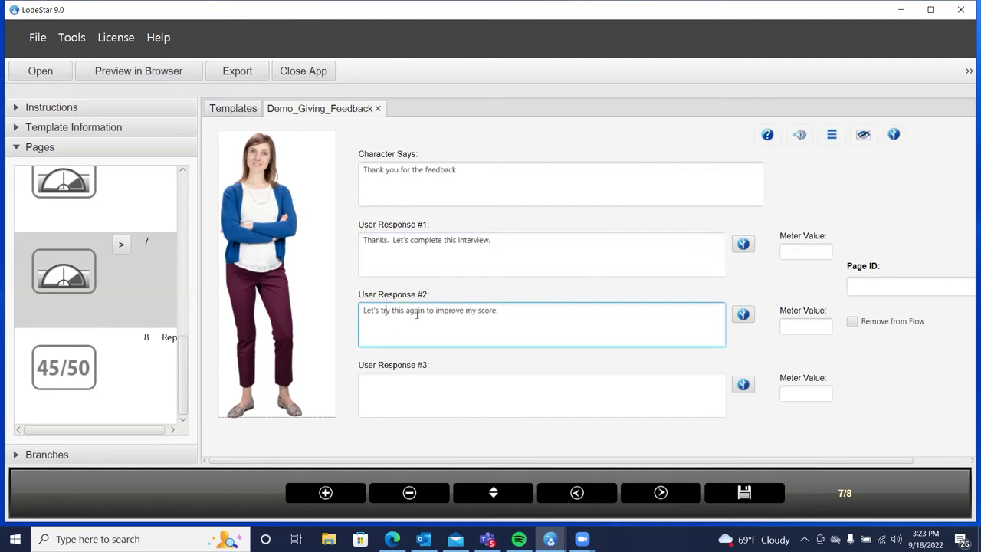
{"action": "left_click", "coordinate": [411, 168]}
{"action": "left_click", "coordinate": [390, 240]}
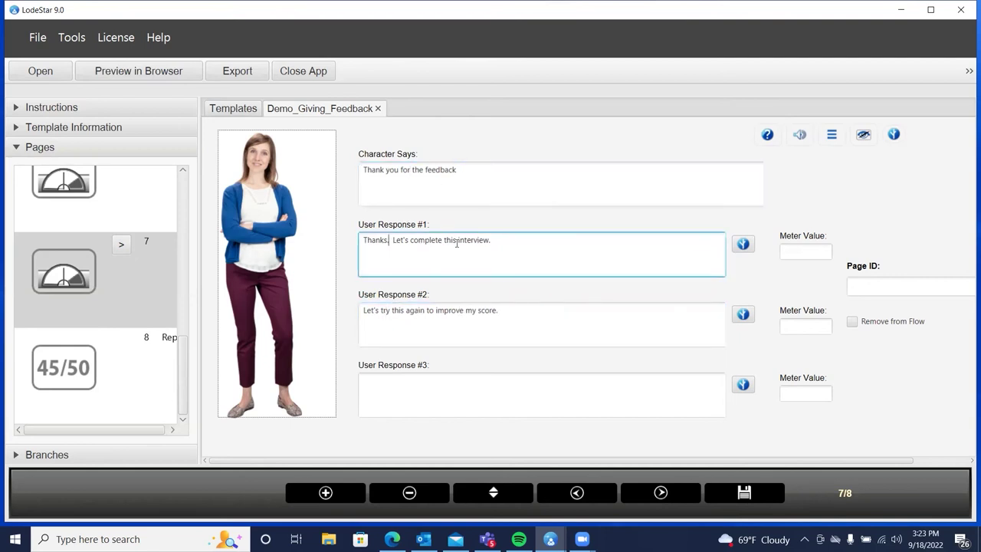
{"action": "left_click", "coordinate": [484, 240]}
Make User Response #1 jump to the Report page
{"action": "left_click", "coordinate": [743, 243]}
{"action": "left_click", "coordinate": [335, 59]}
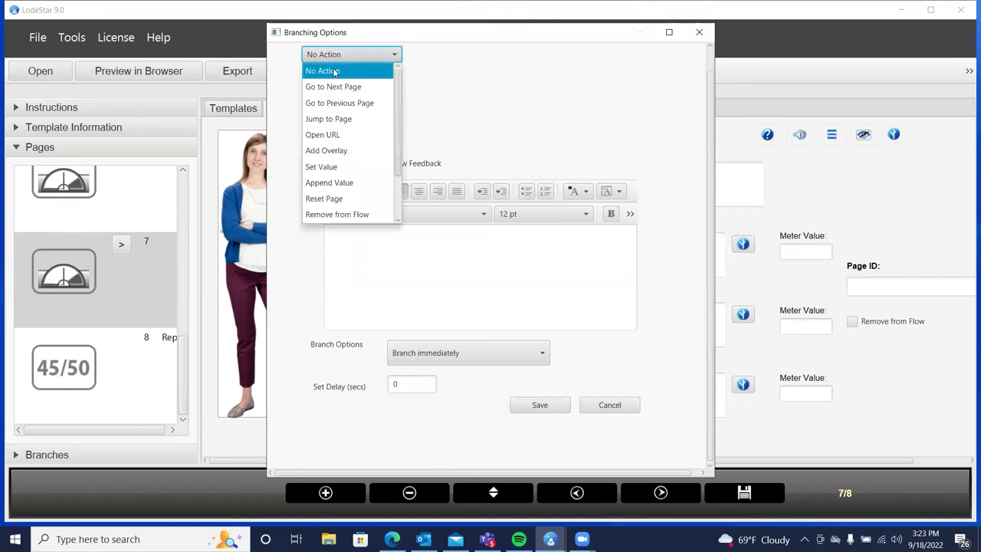
{"action": "left_click", "coordinate": [327, 119]}
{"action": "left_click", "coordinate": [446, 107]}
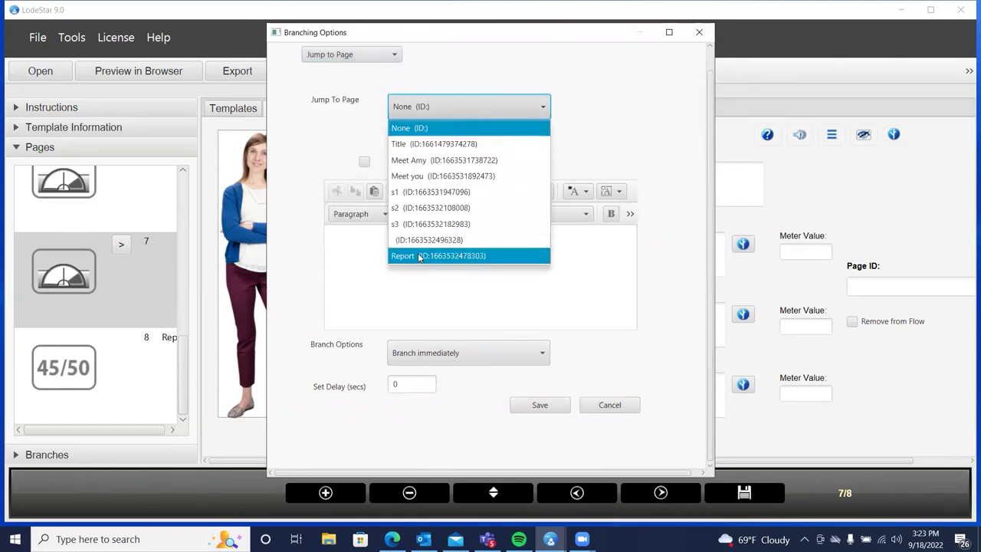
{"action": "left_click", "coordinate": [420, 258]}
Show 'Taking you to the report page. Interview is completed.' before branching, with a 3-second delay, and save
{"action": "left_click", "coordinate": [365, 162]}
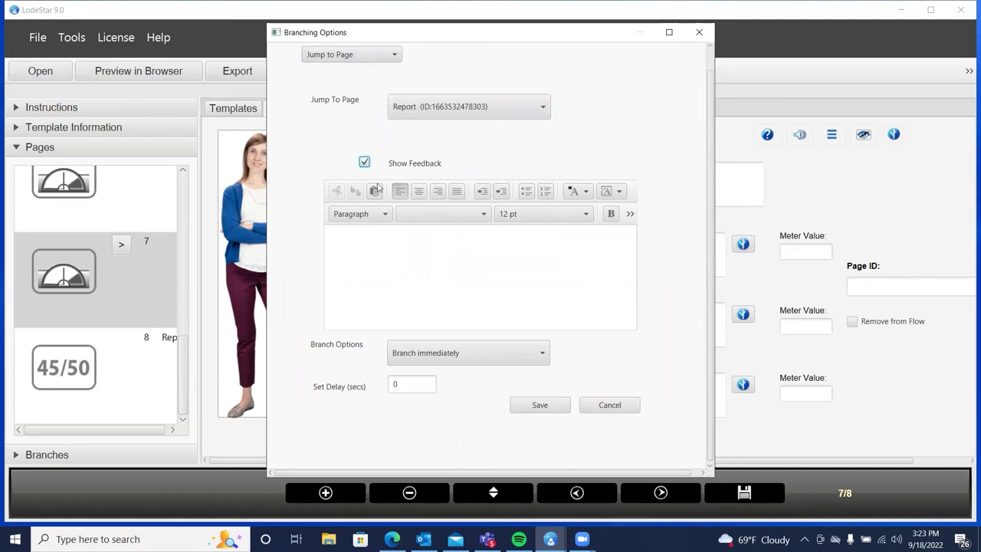
{"action": "left_click", "coordinate": [385, 247]}
{"action": "type", "text": "Taking you tu"}
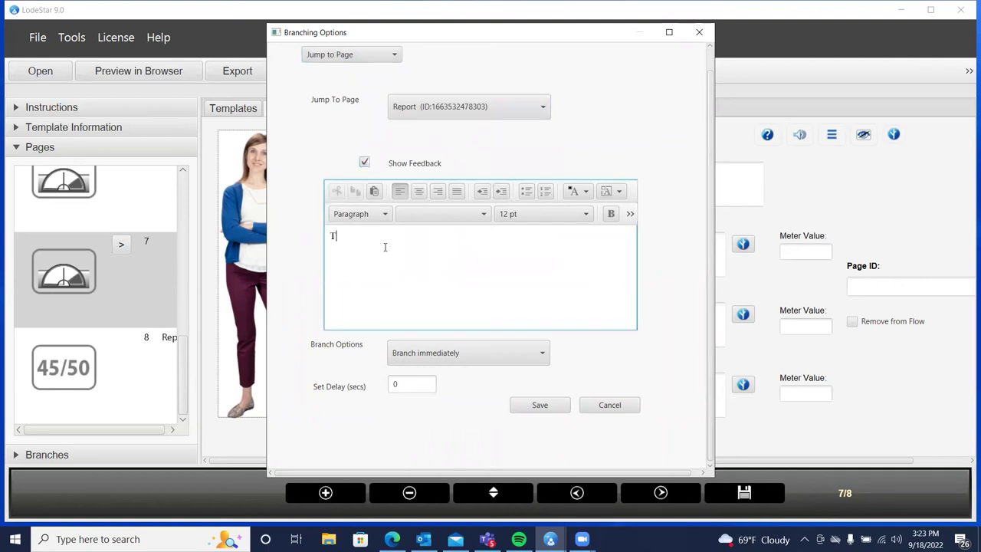
{"action": "key", "text": "BackSpace"}
{"action": "key", "text": "BackSpace"}
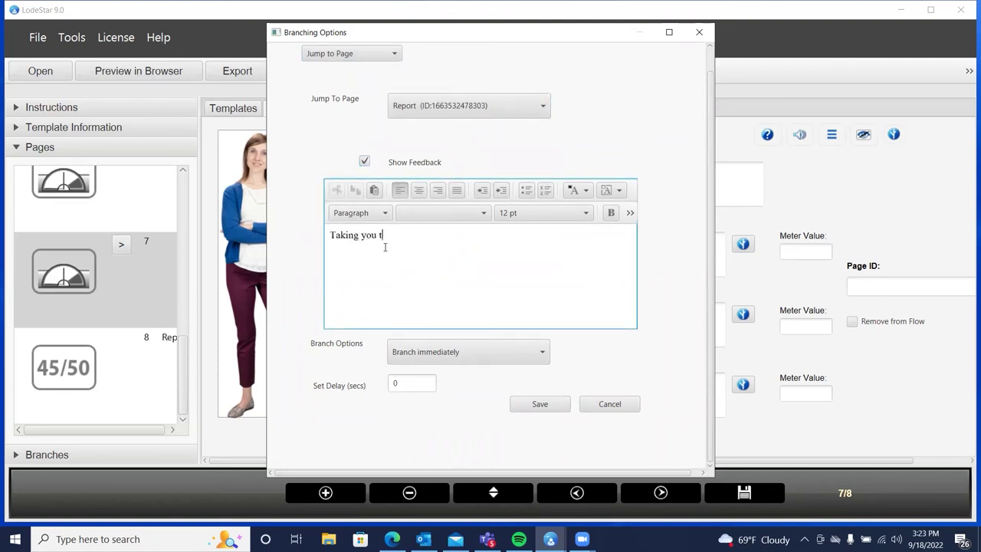
{"action": "type", "text": "to the report page.  Interview is completed."}
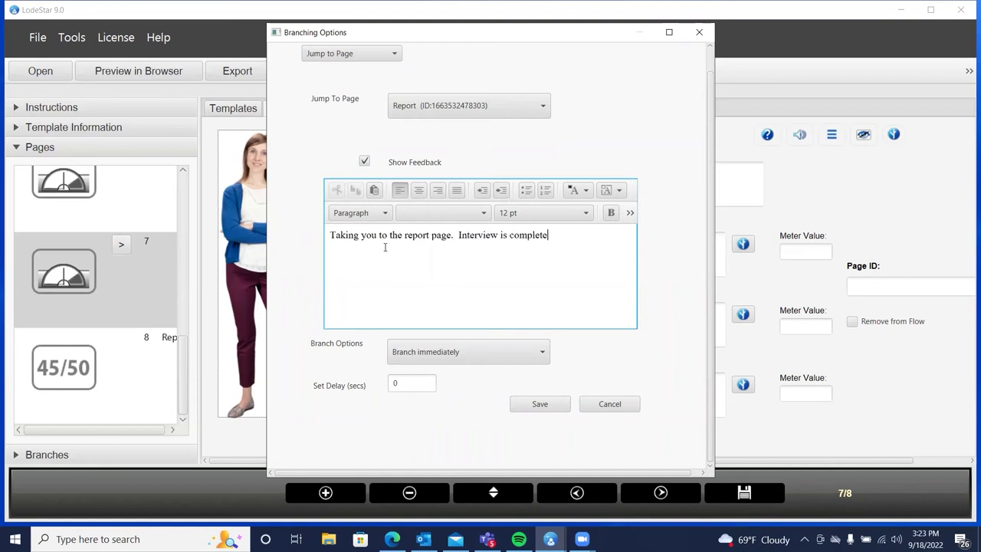
{"action": "left_click", "coordinate": [426, 383]}
{"action": "type", "text": "3"}
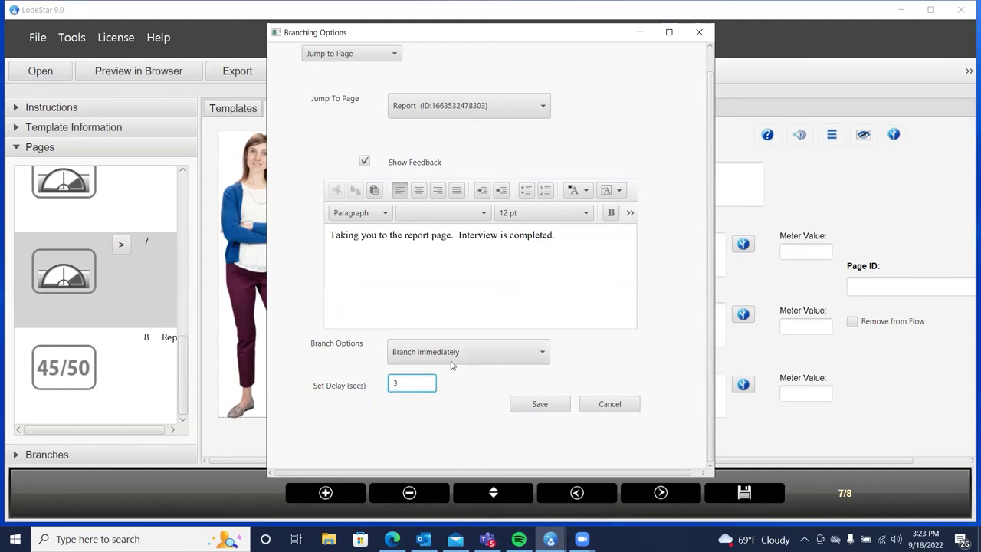
{"action": "left_click", "coordinate": [386, 235]}
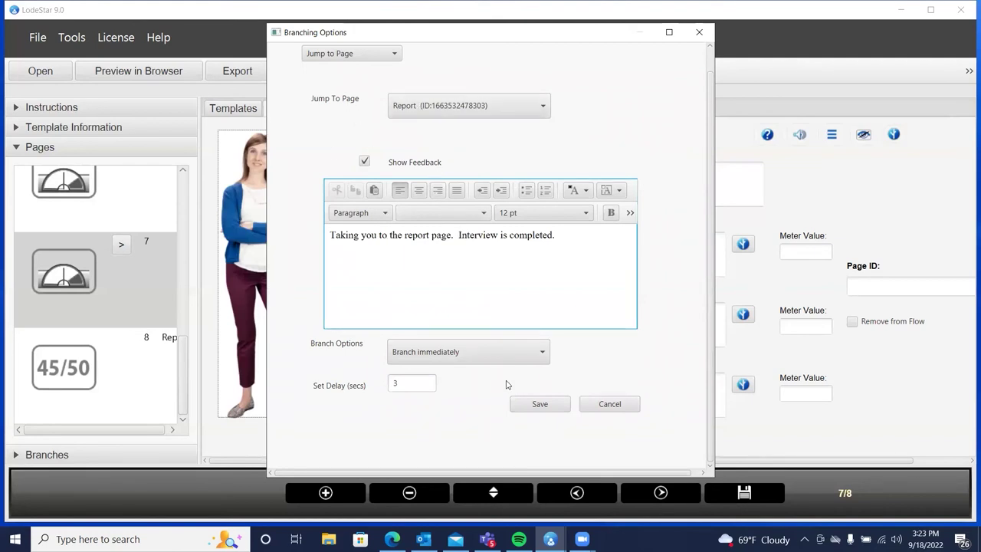
{"action": "left_click", "coordinate": [539, 403]}
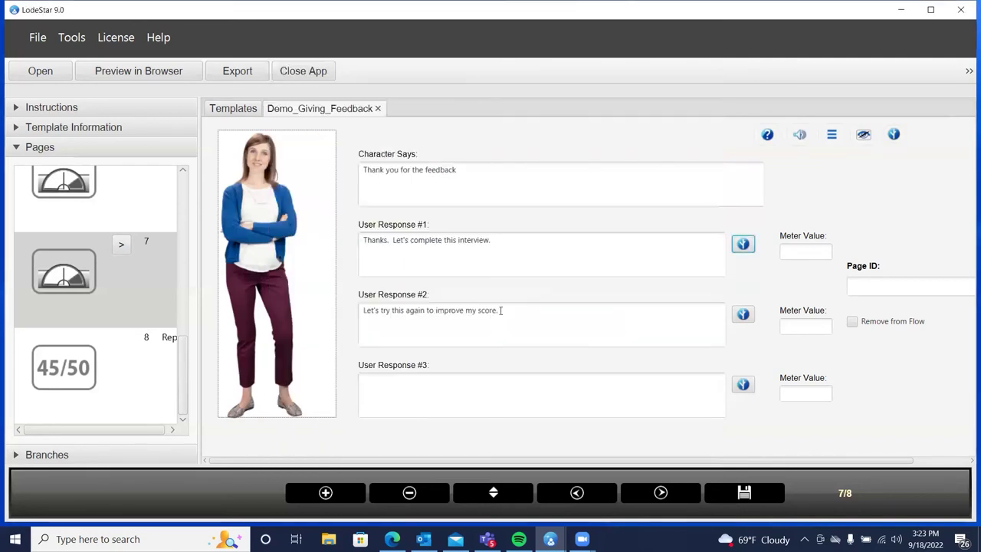
Select the 'Meet You.' page (page 3) in the Pages panel
{"action": "left_click", "coordinate": [402, 319]}
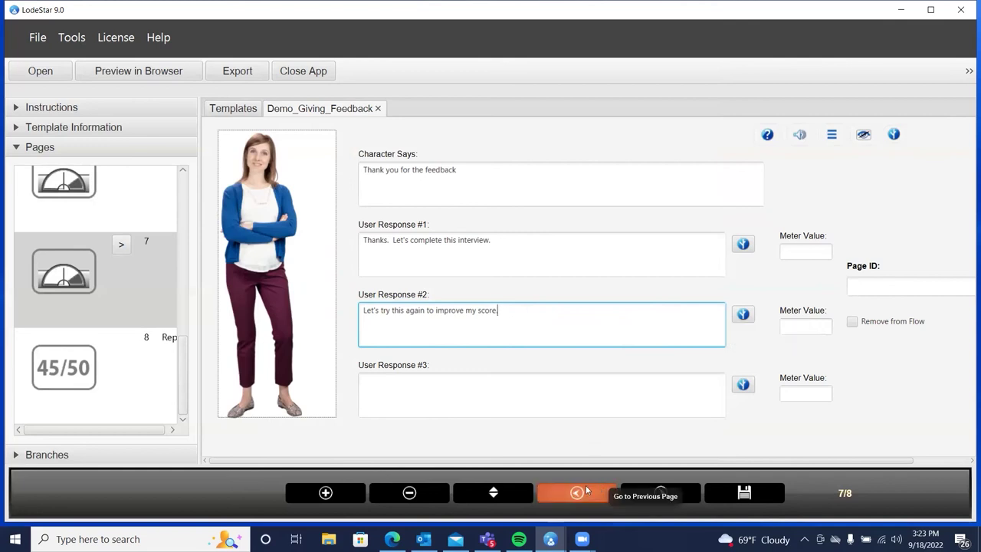
{"action": "scroll", "coordinate": [158, 263], "scroll_direction": "up", "scroll_amount": 5}
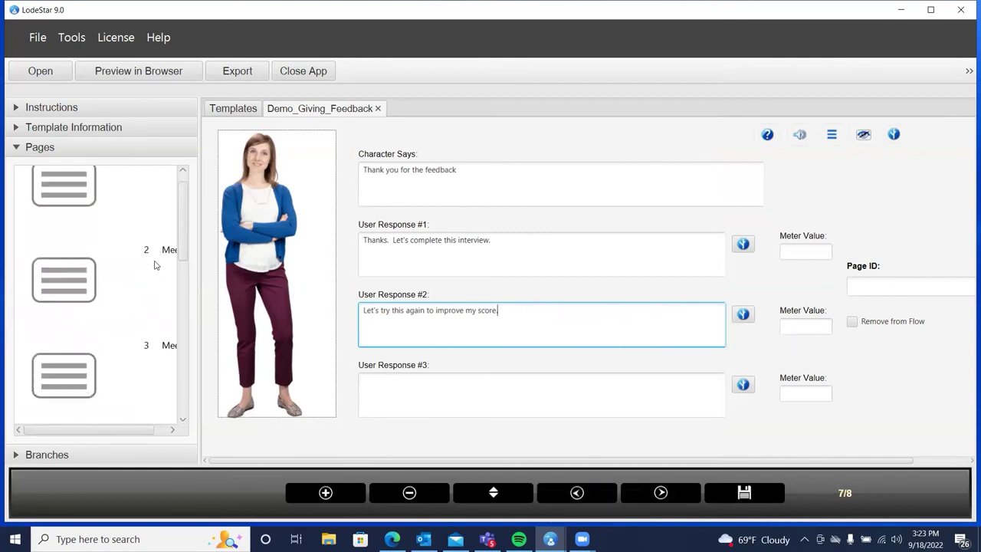
{"action": "scroll", "coordinate": [107, 342], "scroll_direction": "down", "scroll_amount": 1}
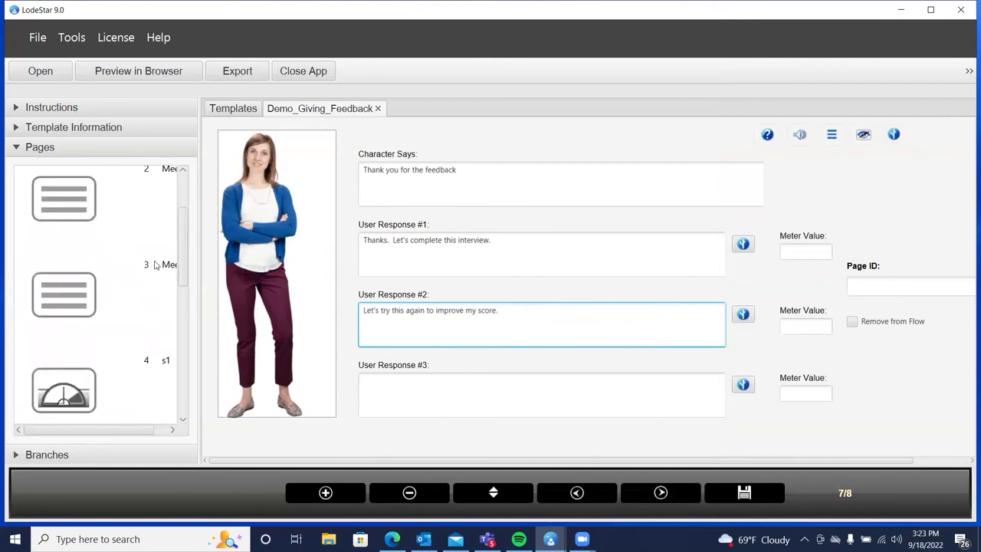
{"action": "left_click", "coordinate": [71, 320]}
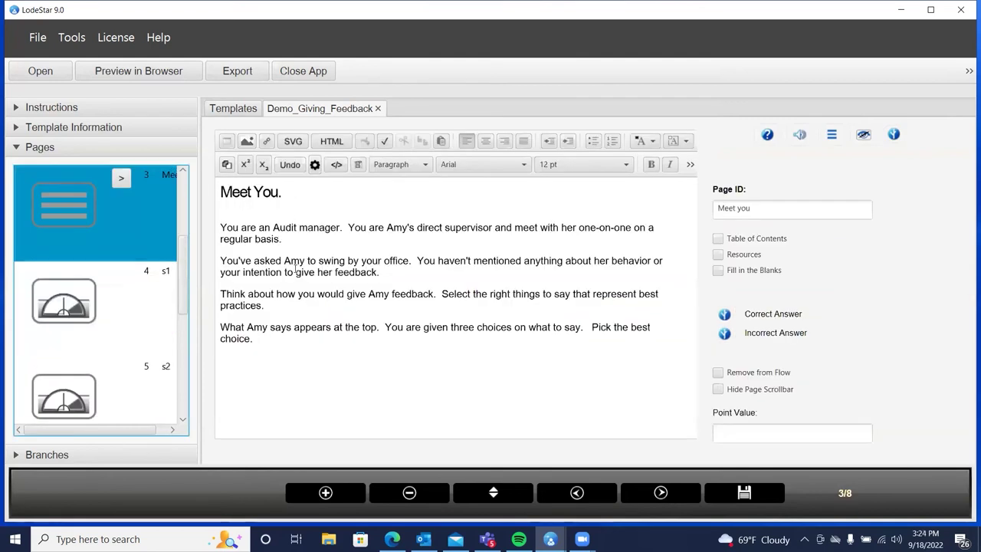
{"action": "left_click", "coordinate": [239, 194]}
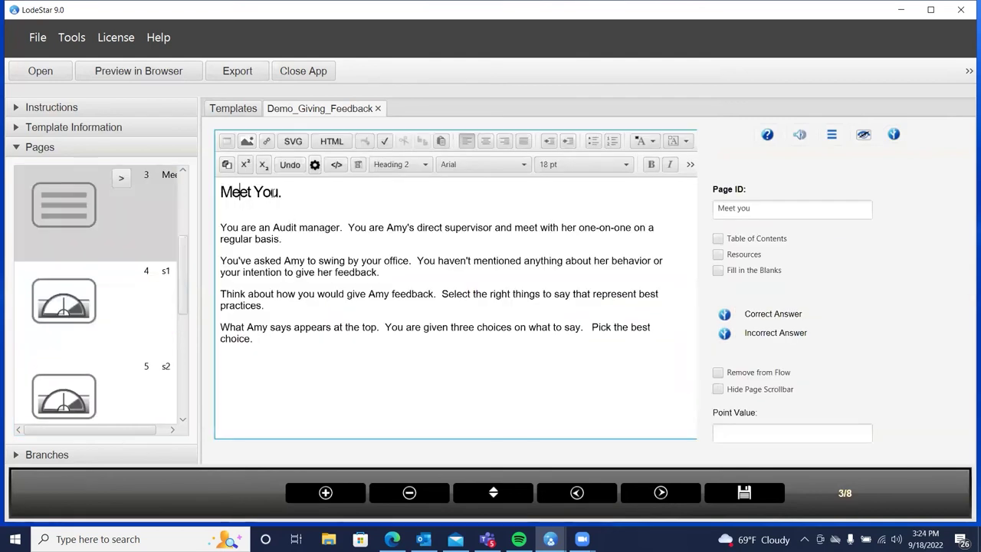
Insert a new page after it and pick the Gate page type from the templates
{"action": "left_click", "coordinate": [328, 492]}
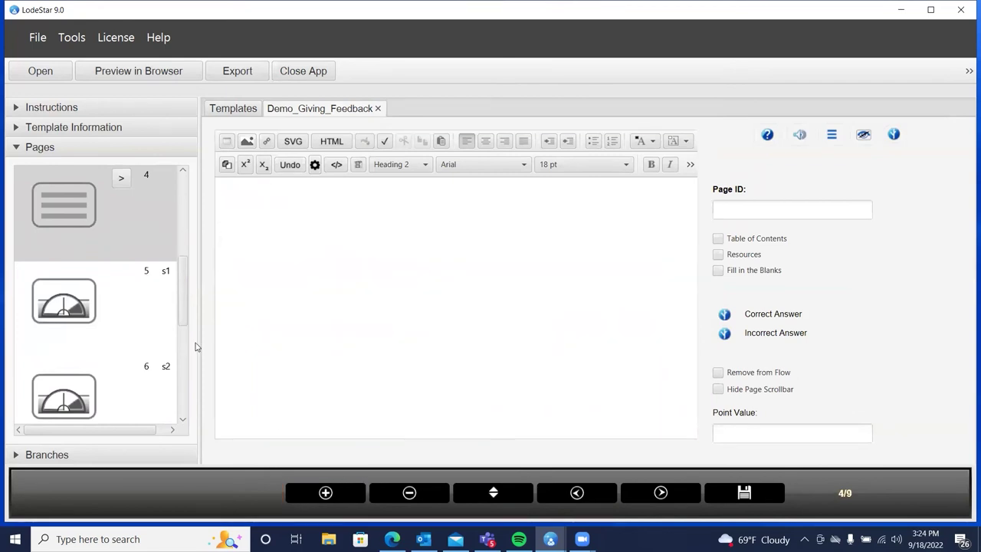
{"action": "left_click", "coordinate": [121, 177]}
{"action": "scroll", "coordinate": [292, 192], "scroll_direction": "up", "scroll_amount": 8}
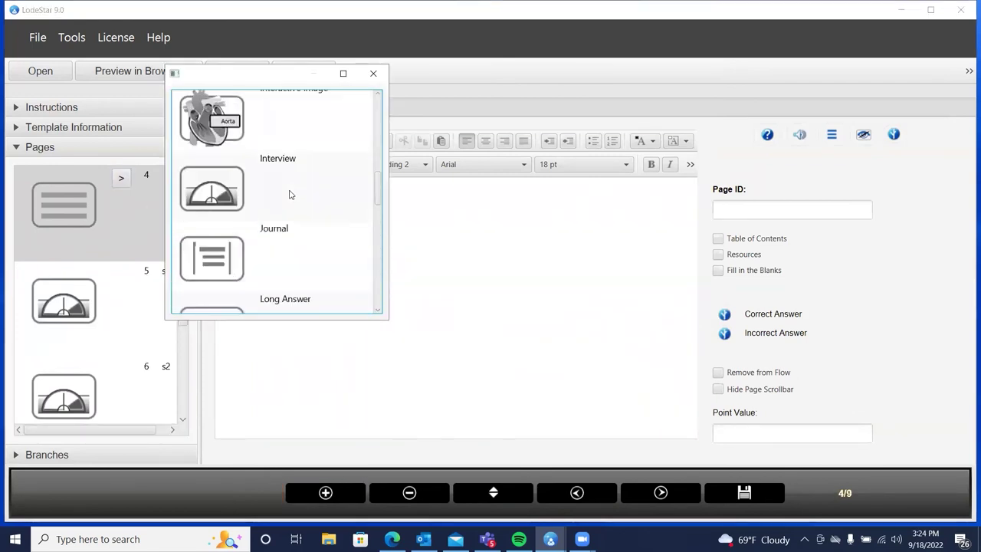
{"action": "scroll", "coordinate": [279, 179], "scroll_direction": "up", "scroll_amount": 1}
{"action": "left_click", "coordinate": [245, 165]}
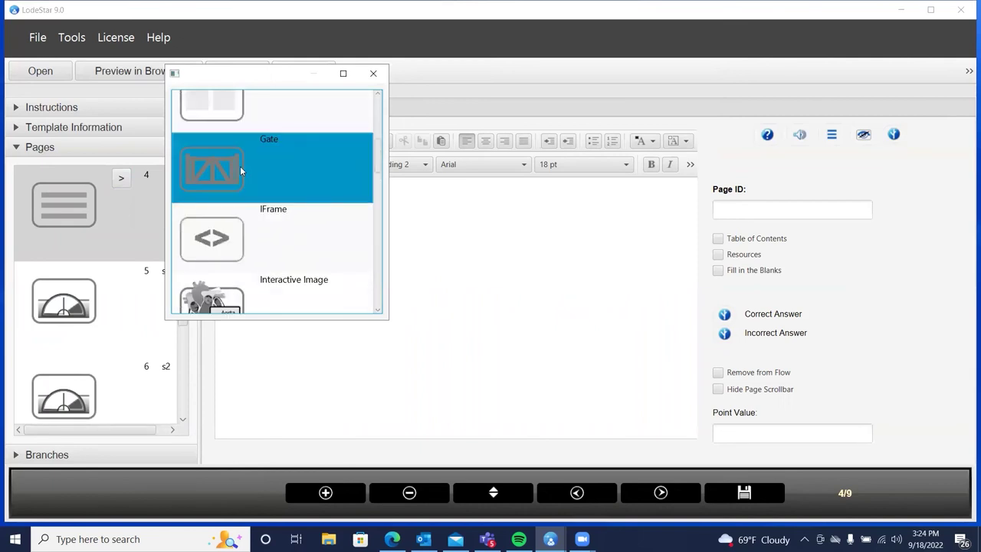
Confirm the Gate type, tick Reset Questions/Activities Only and Allow Student to Pass Regardless of Score, with pass score 0
{"action": "left_click", "coordinate": [375, 80]}
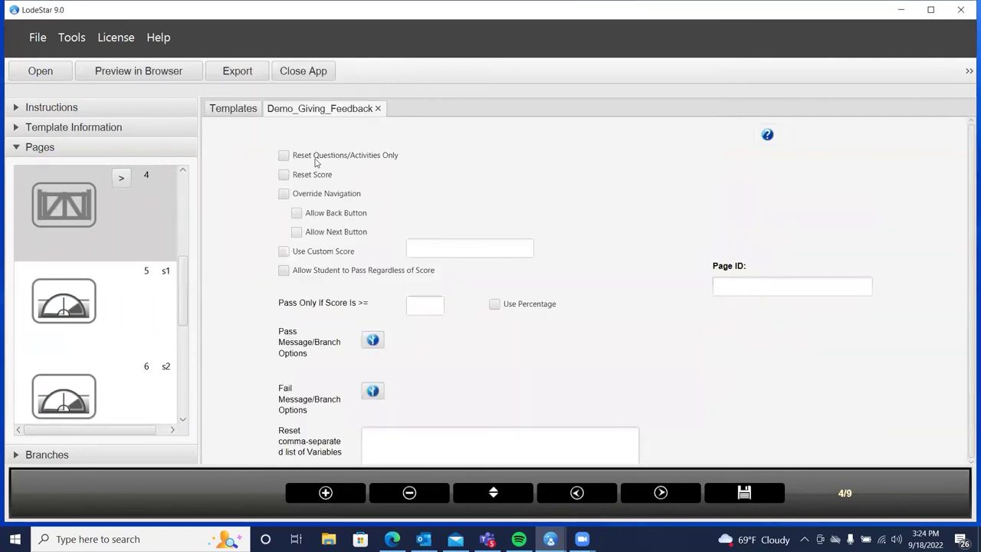
{"action": "left_click", "coordinate": [285, 156]}
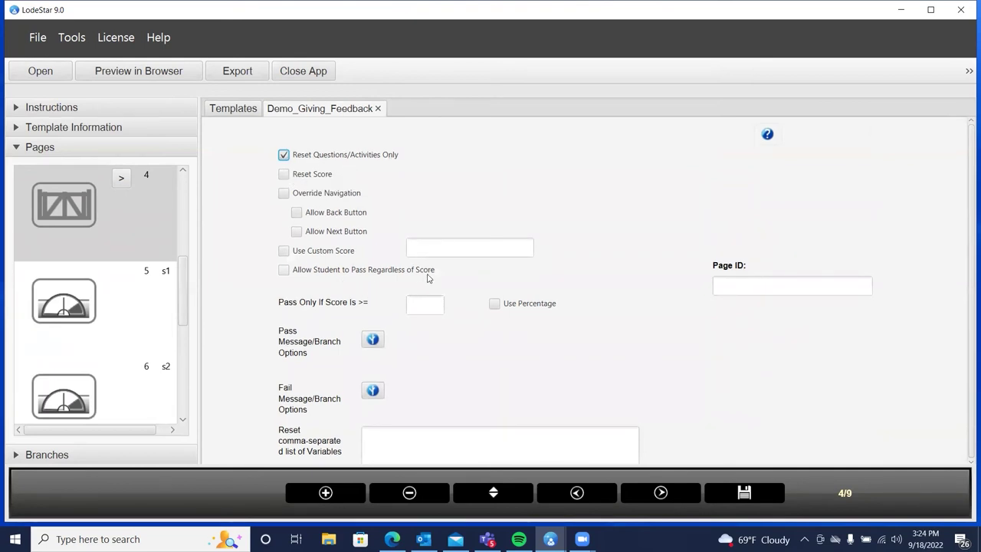
{"action": "left_click", "coordinate": [285, 271]}
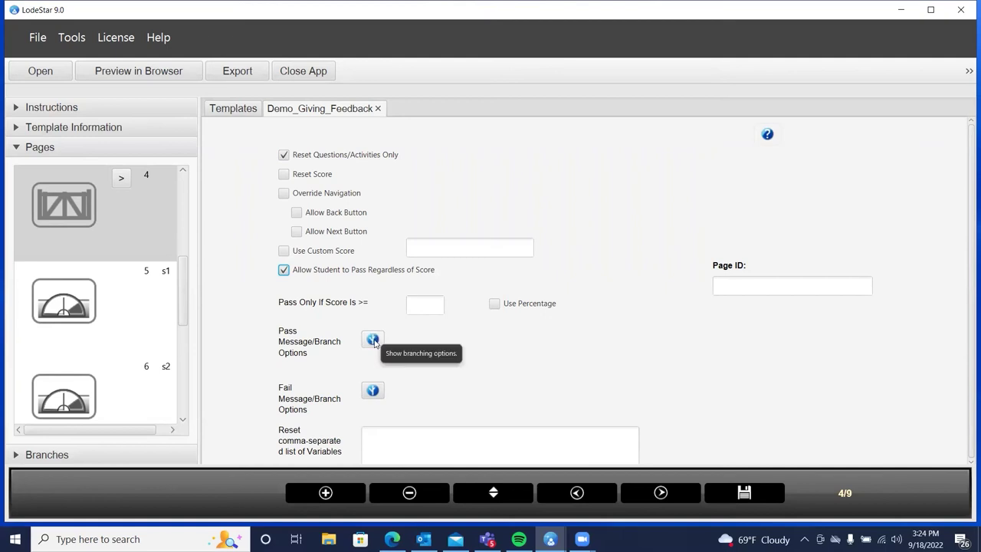
{"action": "left_click", "coordinate": [427, 303]}
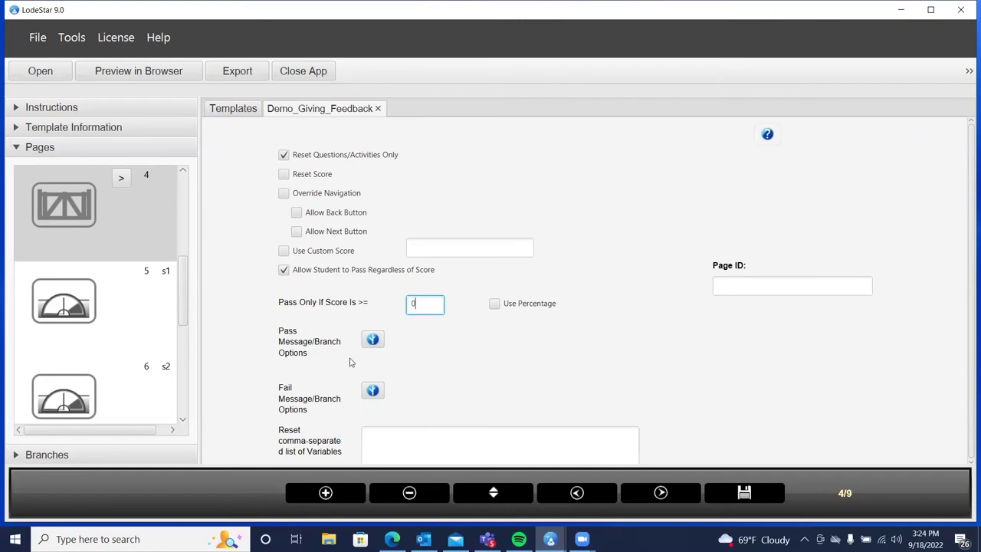
Set the gate's pass branch to go to the next page and save it
{"action": "left_click", "coordinate": [373, 339]}
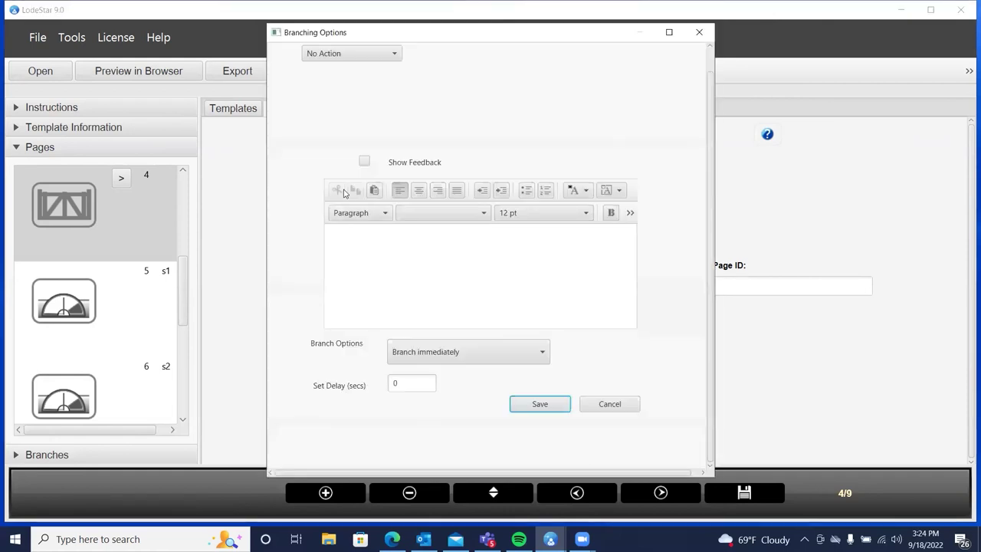
{"action": "left_click", "coordinate": [330, 57]}
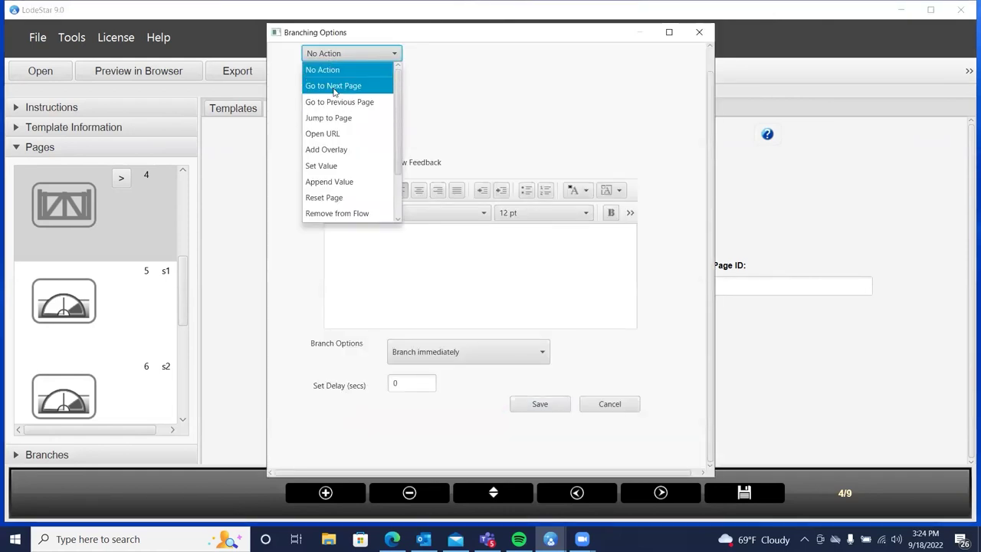
{"action": "left_click", "coordinate": [330, 87]}
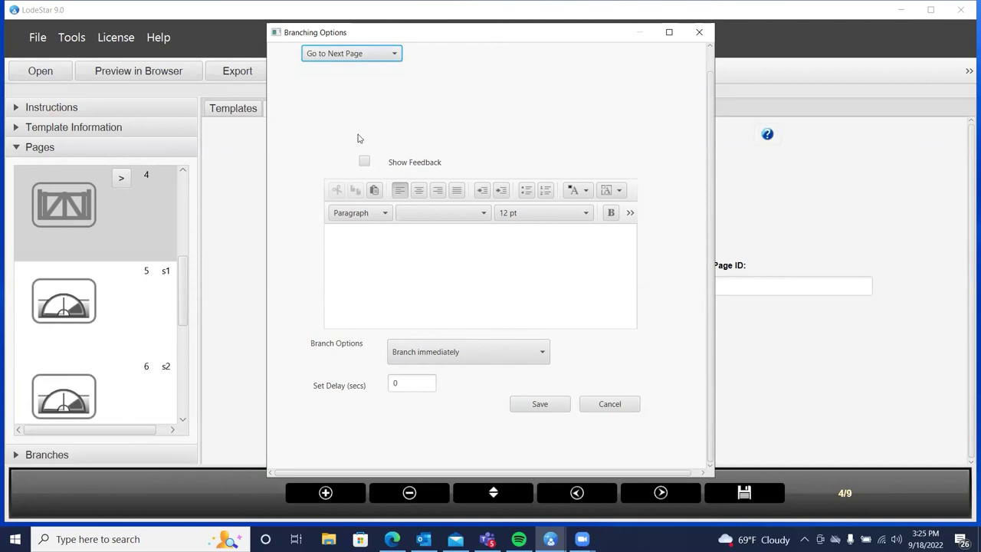
{"action": "left_click", "coordinate": [554, 403]}
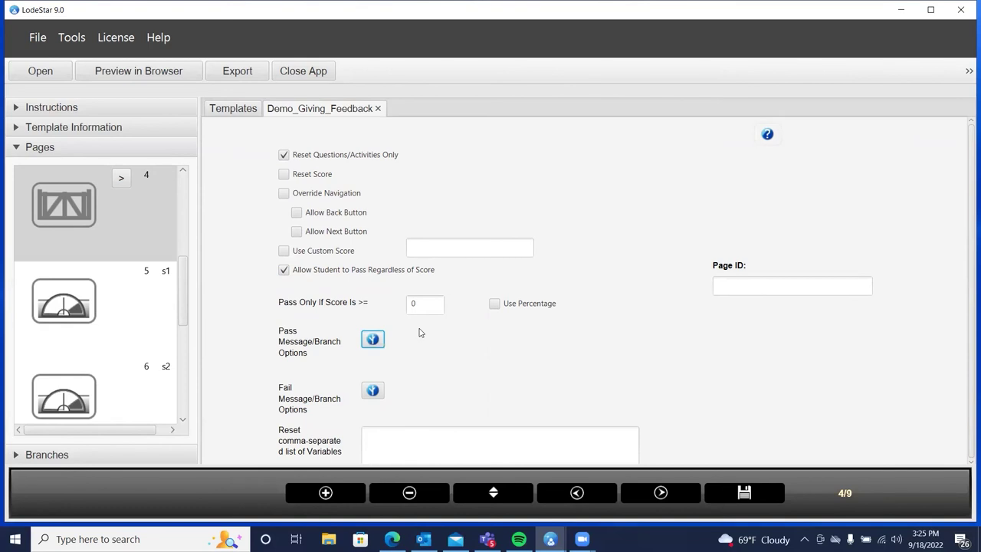
Name the gate page 'starting gate' and locate it between 'Meet you' and s1 in the Branches diagram
{"action": "left_click", "coordinate": [738, 286]}
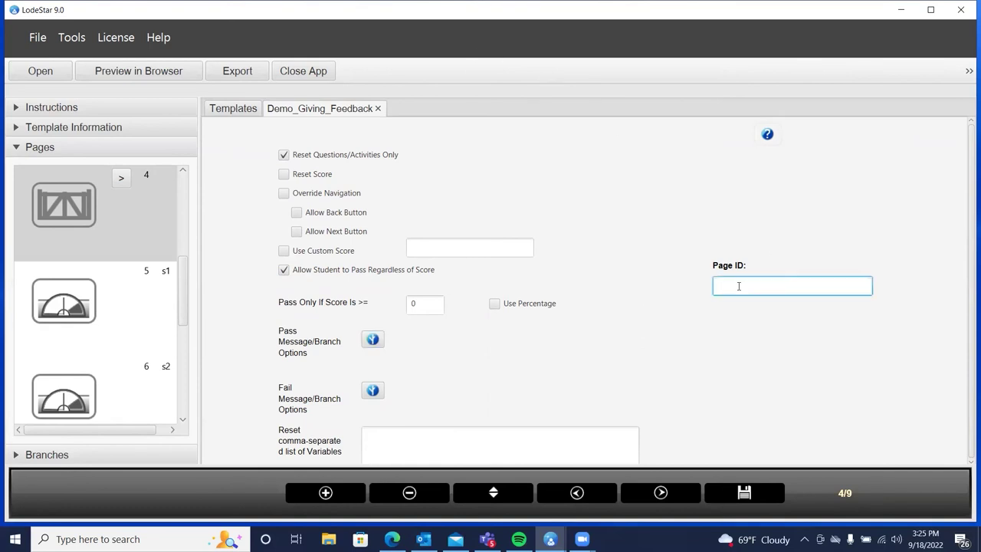
{"action": "type", "text": "star"}
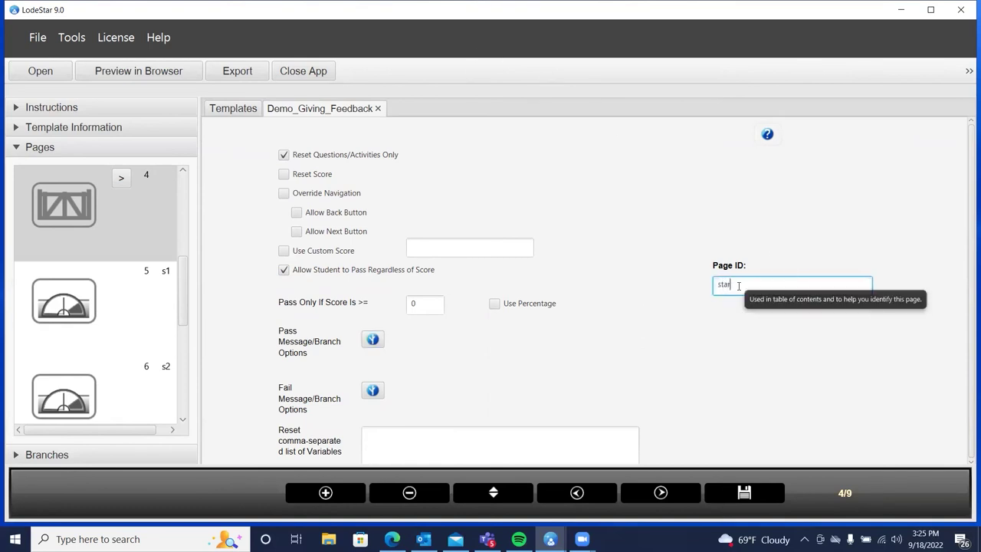
{"action": "type", "text": "ting gate"}
{"action": "left_click", "coordinate": [88, 455]}
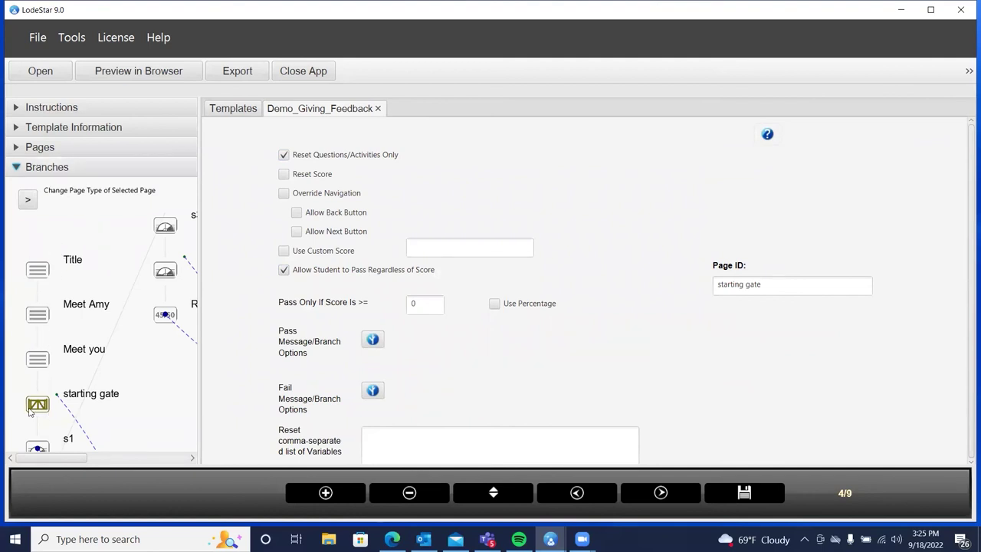
{"action": "scroll", "coordinate": [57, 412], "scroll_direction": "down", "scroll_amount": 3}
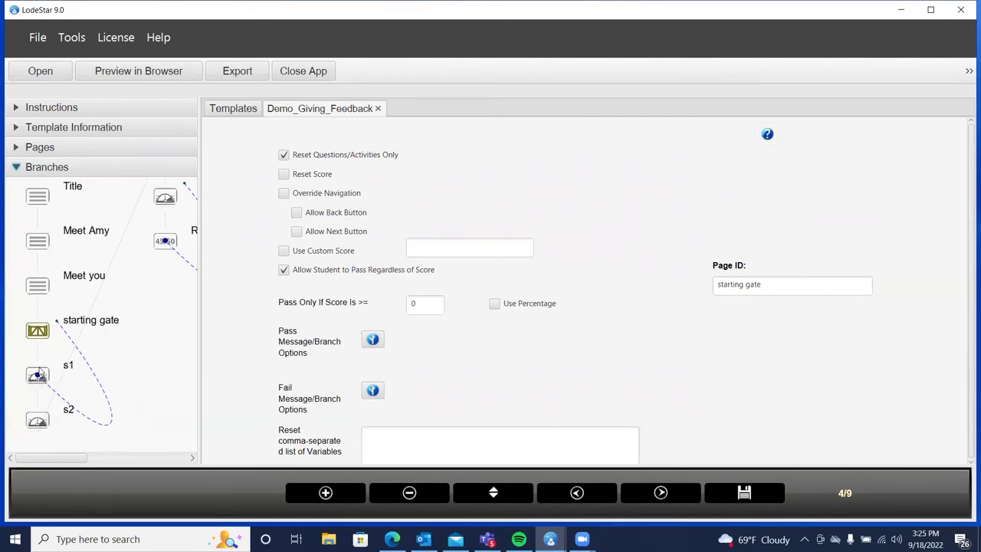
{"action": "scroll", "coordinate": [39, 373], "scroll_direction": "up", "scroll_amount": 1}
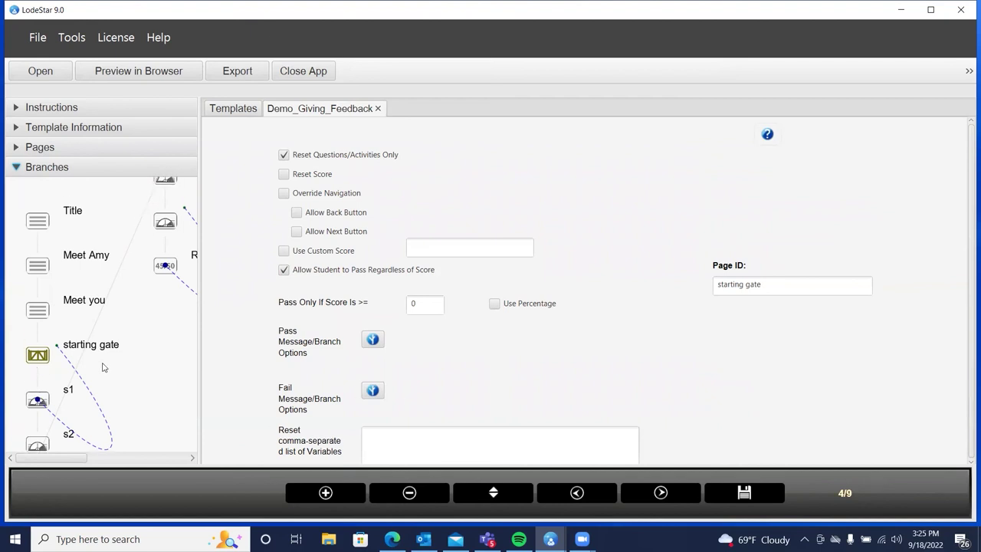
{"action": "scroll", "coordinate": [105, 364], "scroll_direction": "up", "scroll_amount": 1}
{"action": "scroll", "coordinate": [105, 364], "scroll_direction": "up", "scroll_amount": 1}
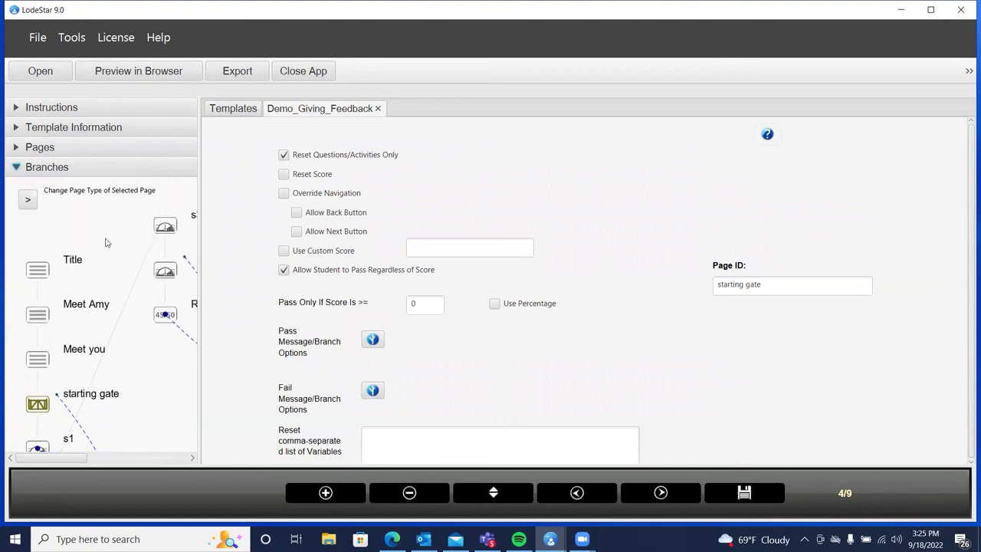
Open page 8 and end the character line with a period: 'Thank you for the feedback.'
{"action": "left_click", "coordinate": [44, 146]}
{"action": "scroll", "coordinate": [67, 282], "scroll_direction": "down", "scroll_amount": 10}
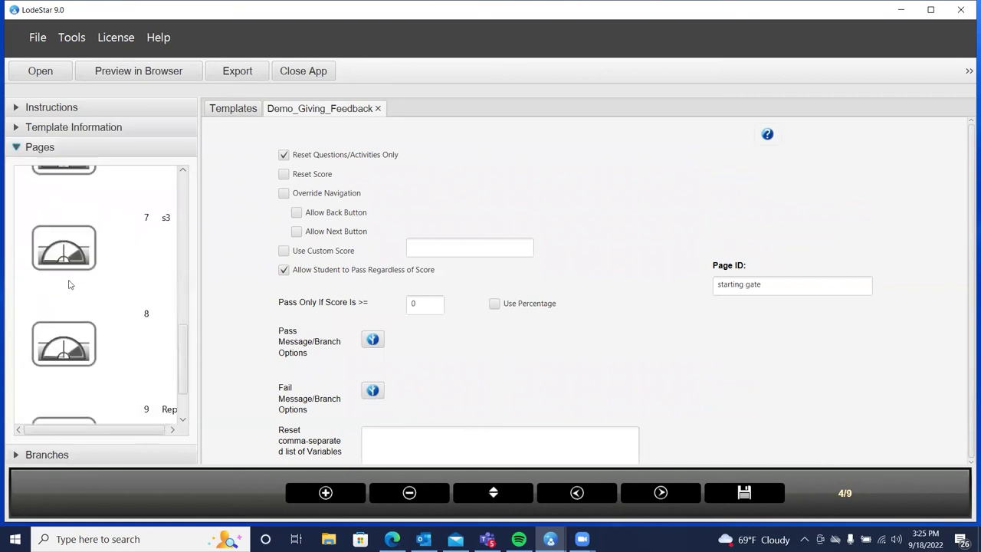
{"action": "scroll", "coordinate": [73, 277], "scroll_direction": "down", "scroll_amount": 2}
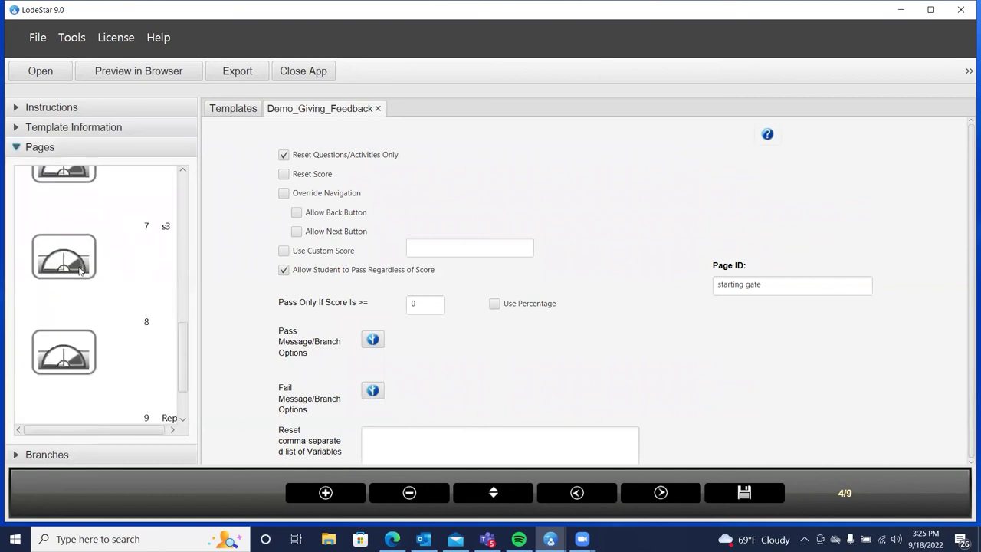
{"action": "left_click", "coordinate": [80, 277]}
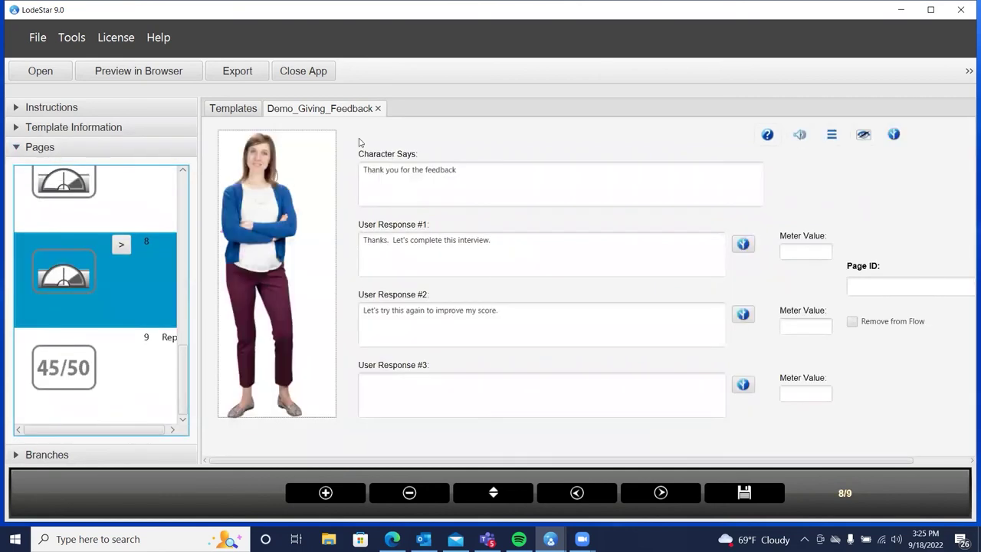
{"action": "left_click", "coordinate": [448, 169]}
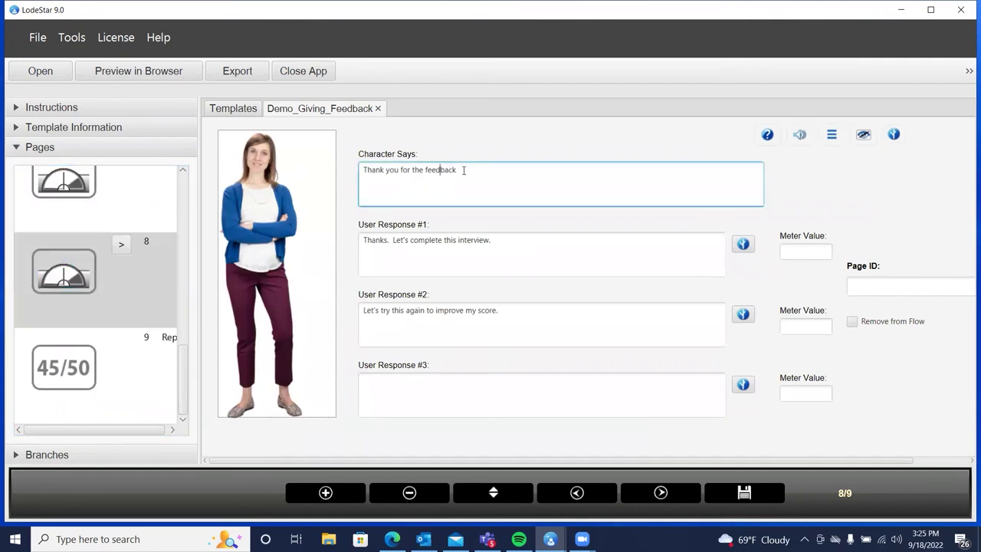
{"action": "type", "text": "."}
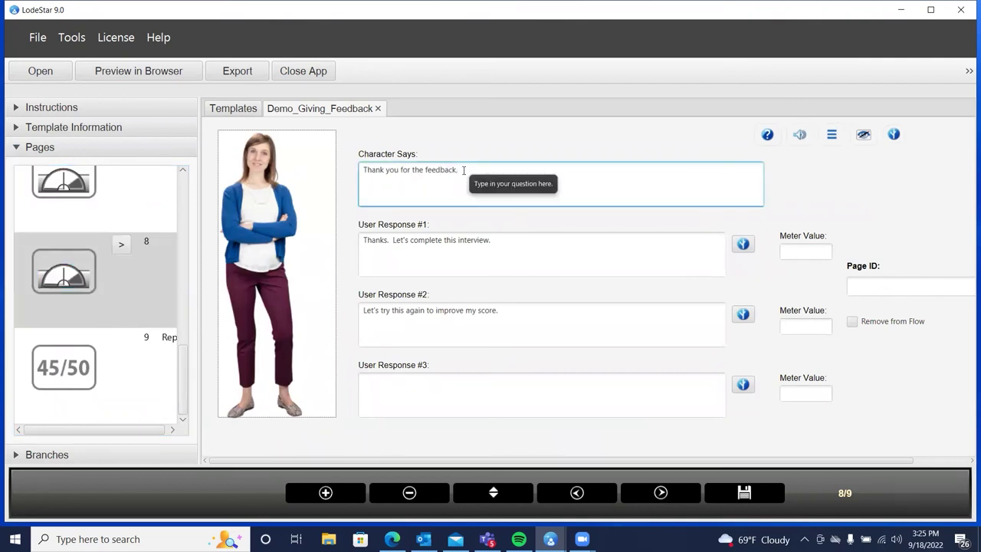
Review both response texts, ending in the second 'try this again' response
{"action": "left_click", "coordinate": [409, 241]}
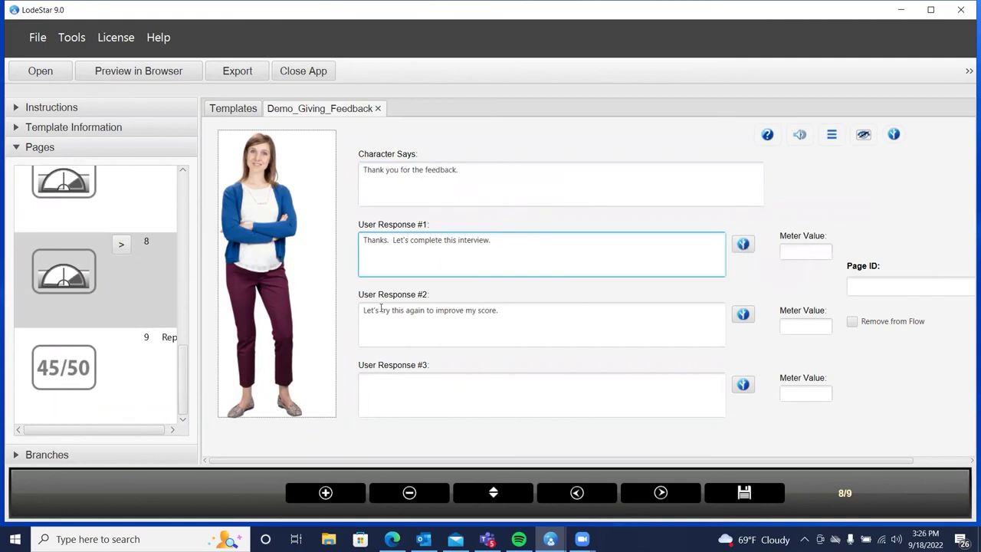
{"action": "left_click_drag", "start_coordinate": [381, 310], "coordinate": [424, 310]}
{"action": "left_click", "coordinate": [424, 311]}
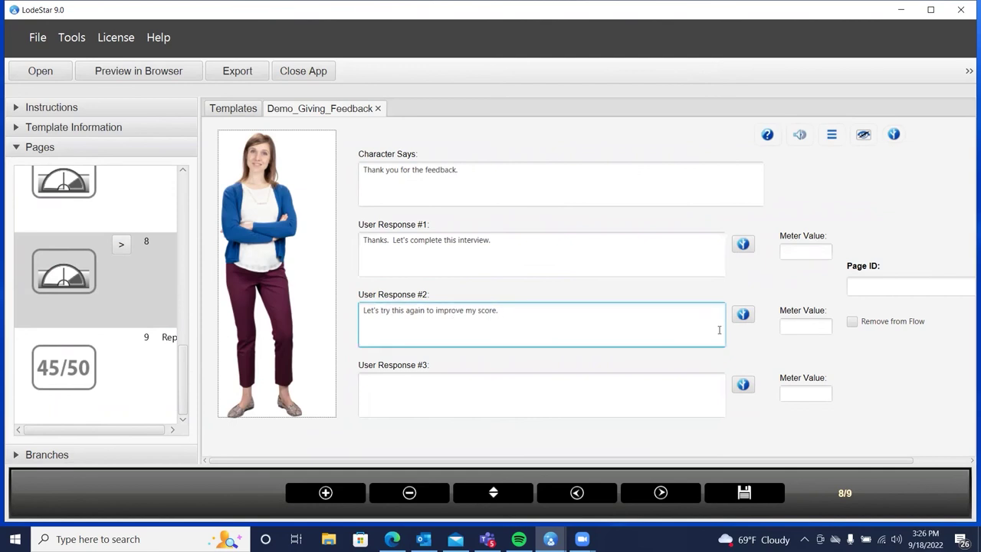
Branch the 'Let's try this again' response to Jump to Page 'starting gate' and save
{"action": "left_click", "coordinate": [742, 314]}
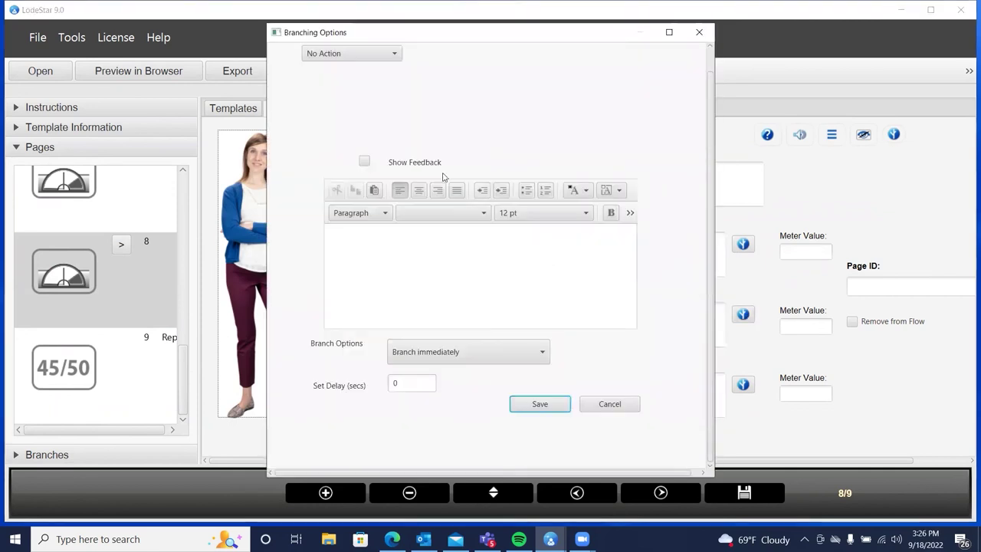
{"action": "left_click", "coordinate": [355, 58]}
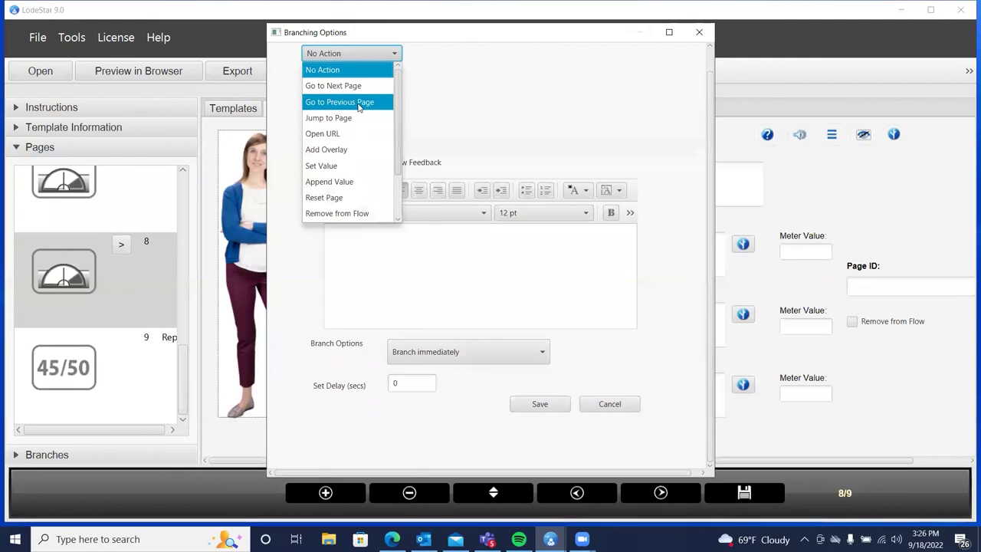
{"action": "left_click", "coordinate": [331, 118]}
{"action": "left_click", "coordinate": [425, 109]}
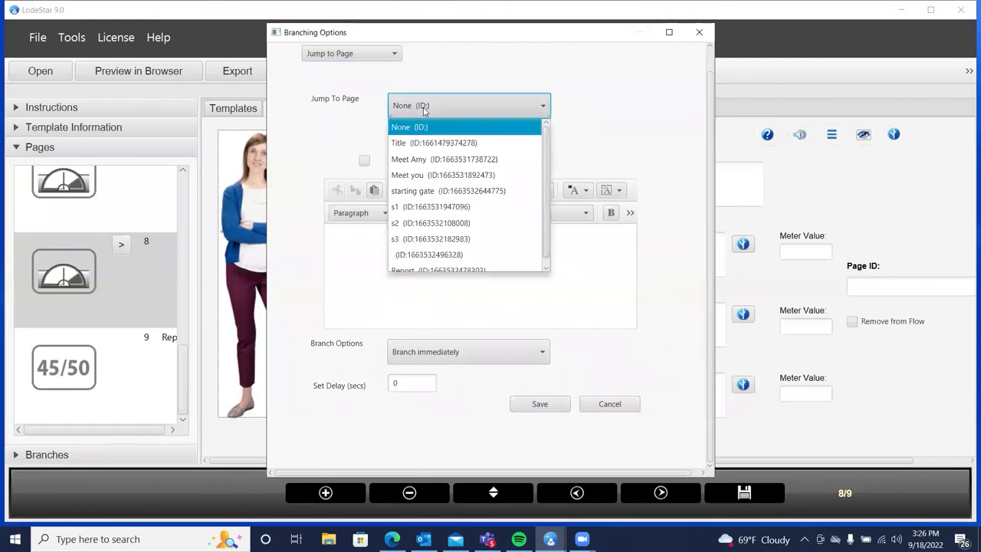
{"action": "left_click", "coordinate": [419, 196]}
{"action": "left_click", "coordinate": [540, 404]}
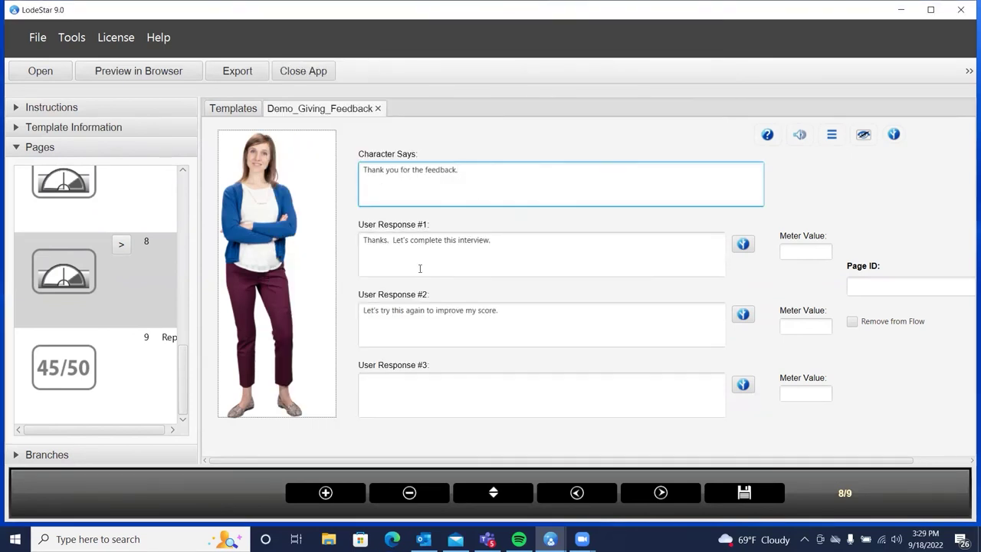
Review the wording of both page-8 user responses
{"action": "left_click", "coordinate": [379, 239]}
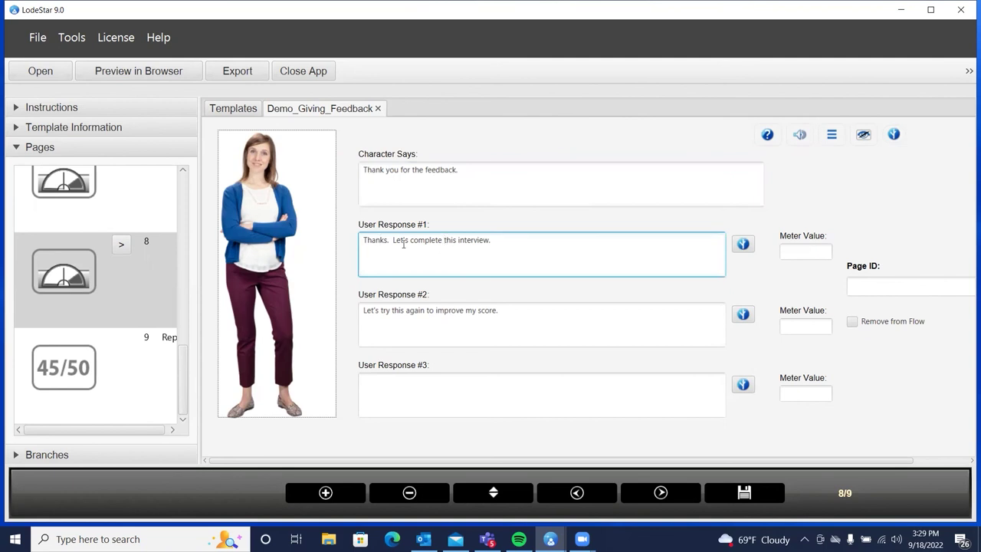
{"action": "left_click", "coordinate": [404, 241]}
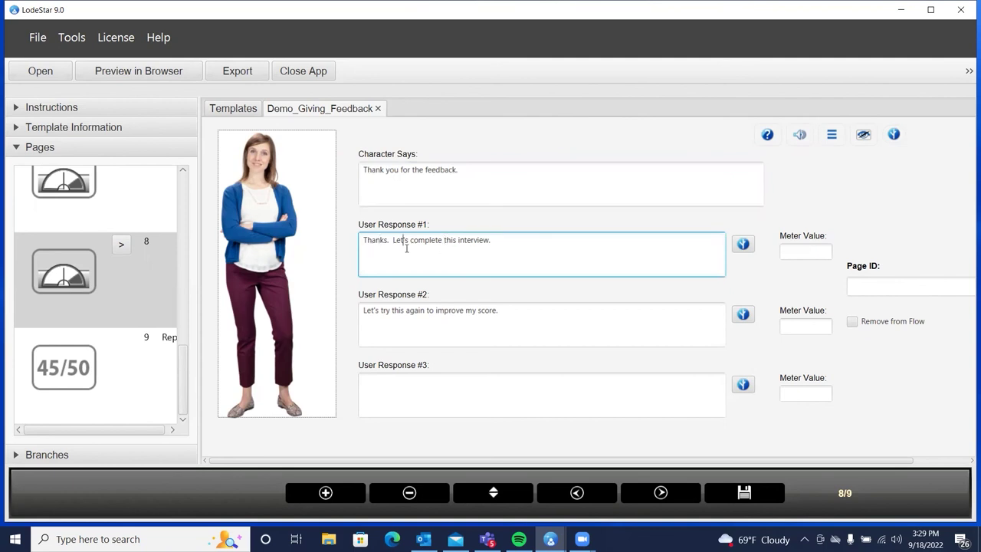
{"action": "left_click", "coordinate": [471, 240]}
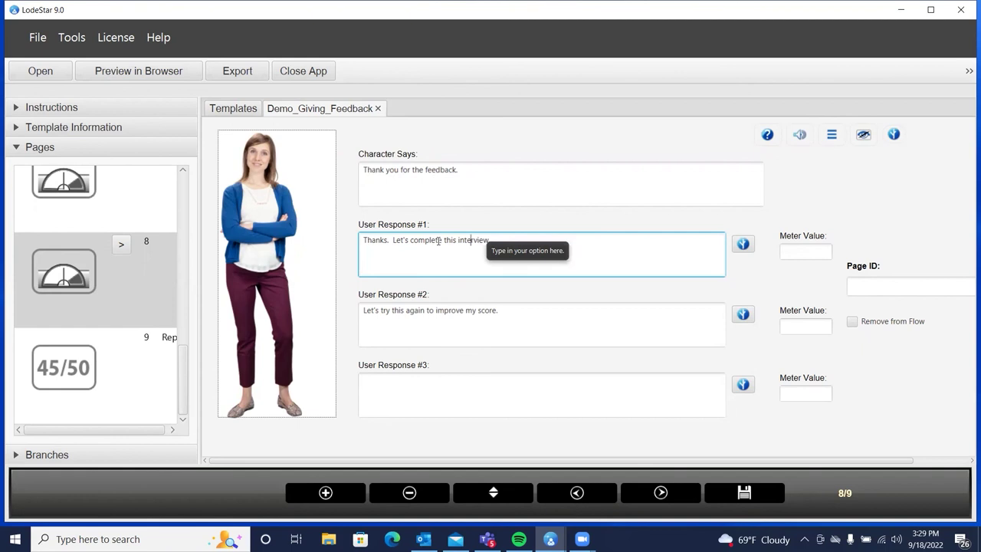
{"action": "left_click", "coordinate": [383, 312]}
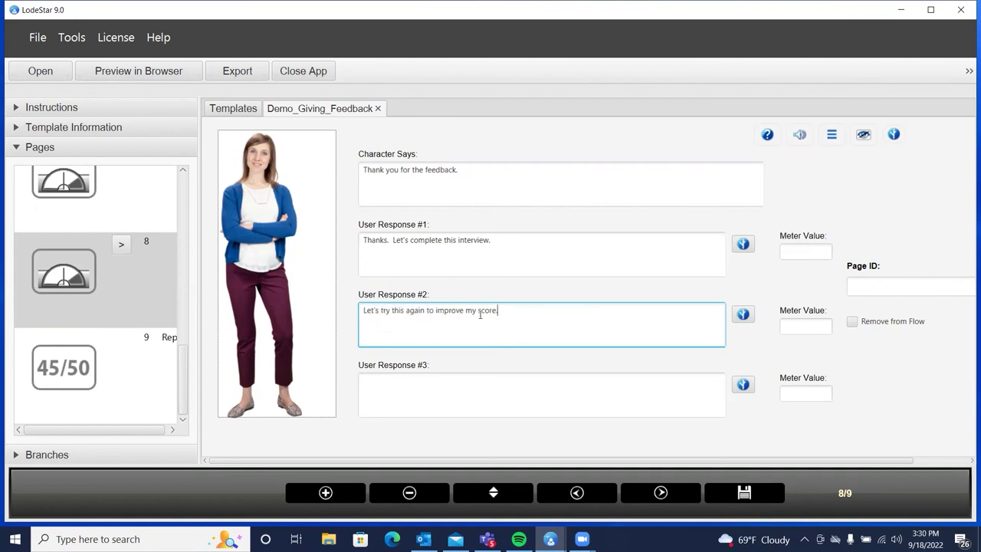
Give both responses meter value 0, set page ID s4, and preview in the browser
{"action": "left_click", "coordinate": [807, 252]}
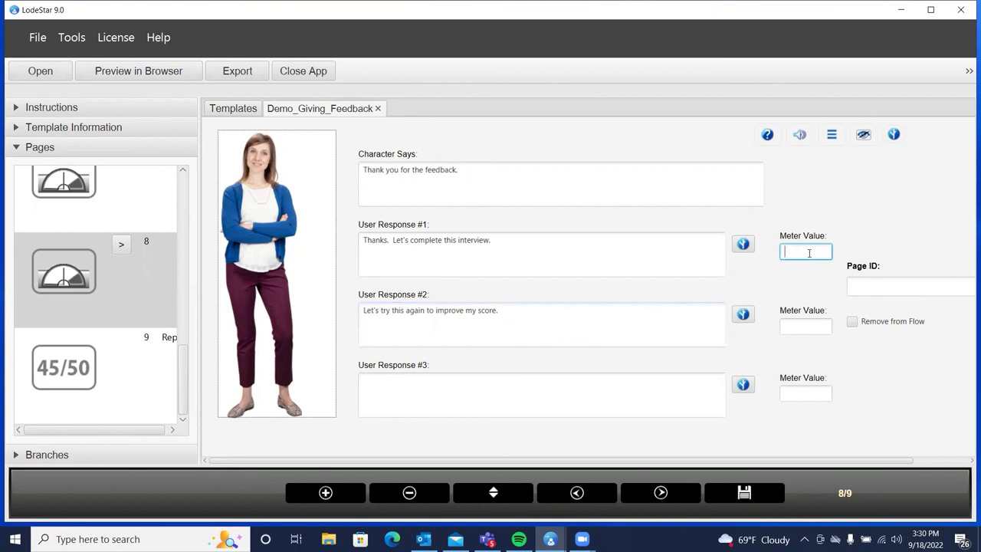
{"action": "type", "text": "0"}
{"action": "left_click", "coordinate": [797, 324]}
{"action": "type", "text": "0"}
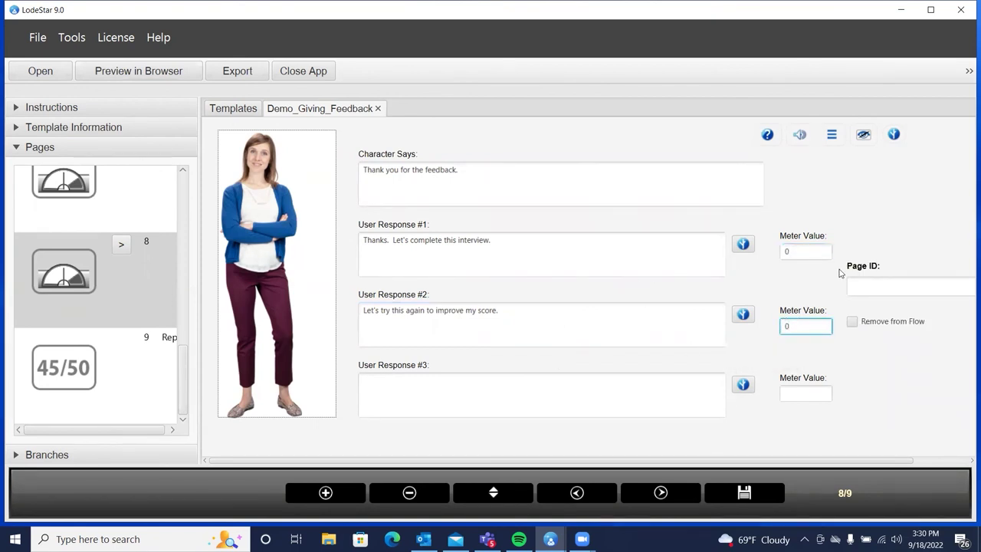
{"action": "left_click", "coordinate": [861, 282]}
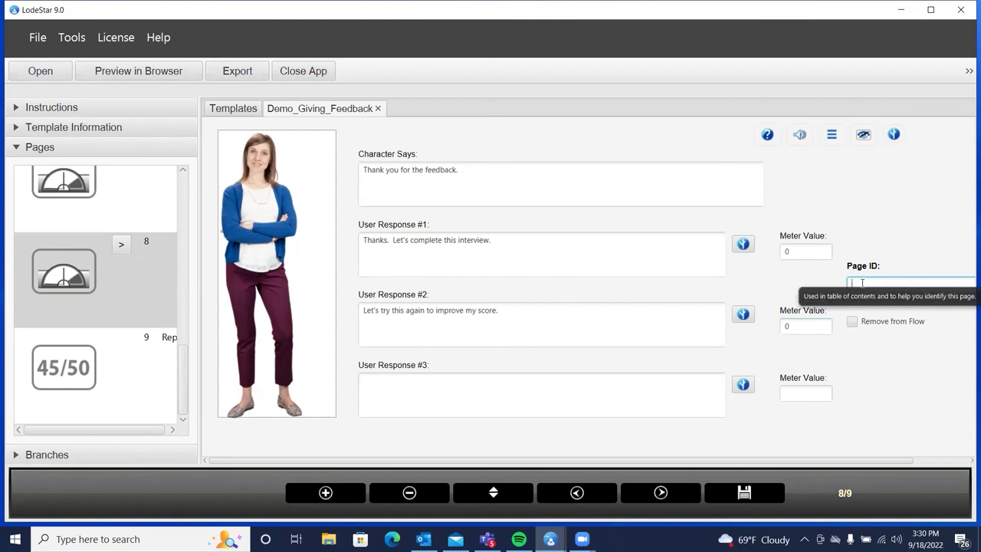
{"action": "type", "text": "s4"}
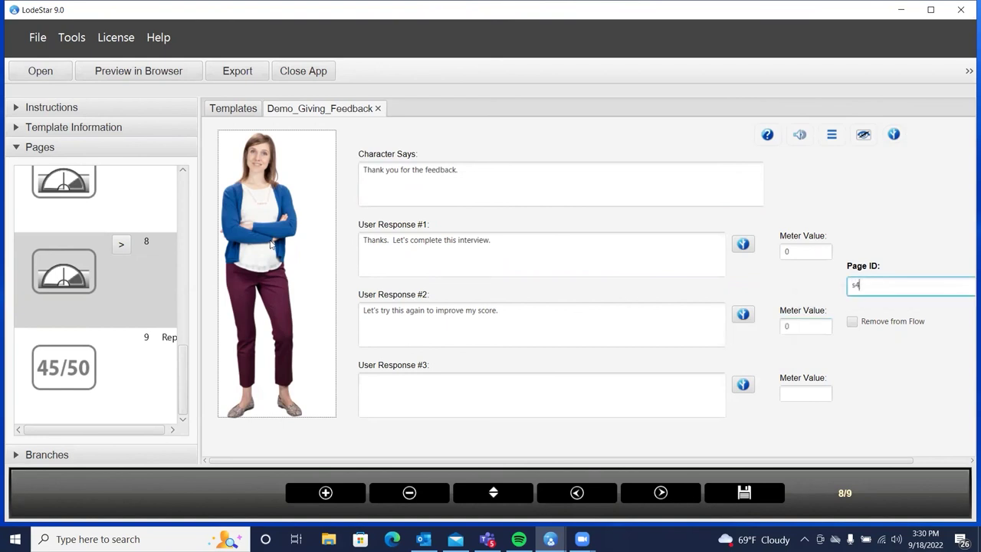
{"action": "left_click", "coordinate": [145, 72]}
Save the project, advance to page 5, and submit the third reply
{"action": "left_click", "coordinate": [490, 231]}
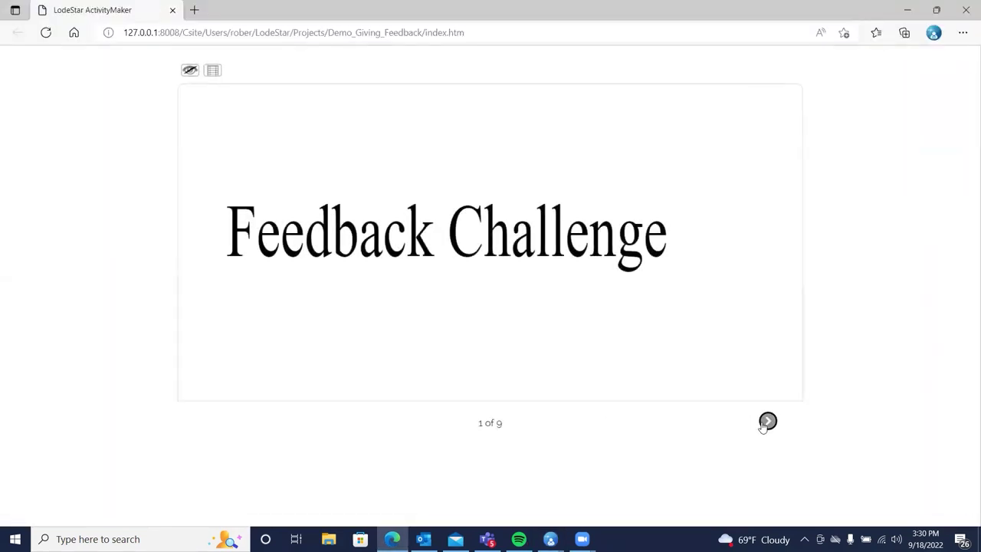
{"action": "left_click", "coordinate": [764, 422]}
{"action": "left_click", "coordinate": [764, 424]}
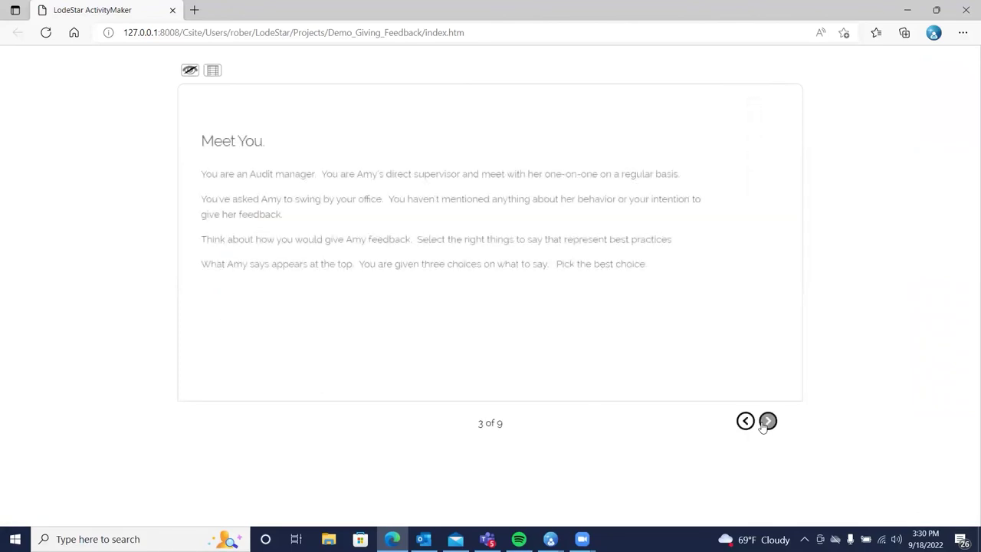
{"action": "left_click", "coordinate": [766, 421]}
{"action": "left_click", "coordinate": [766, 421]}
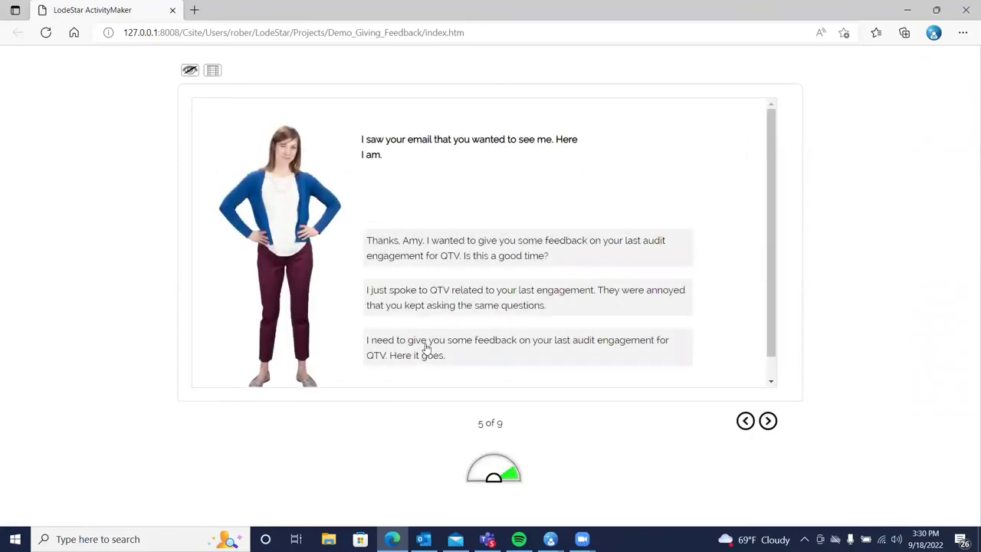
{"action": "left_click", "coordinate": [426, 348]}
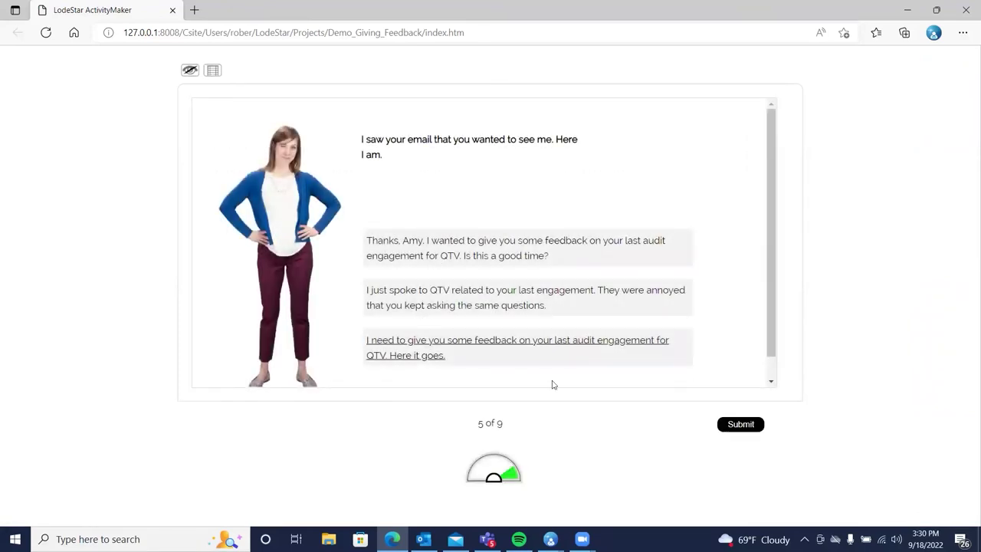
{"action": "left_click", "coordinate": [761, 429]}
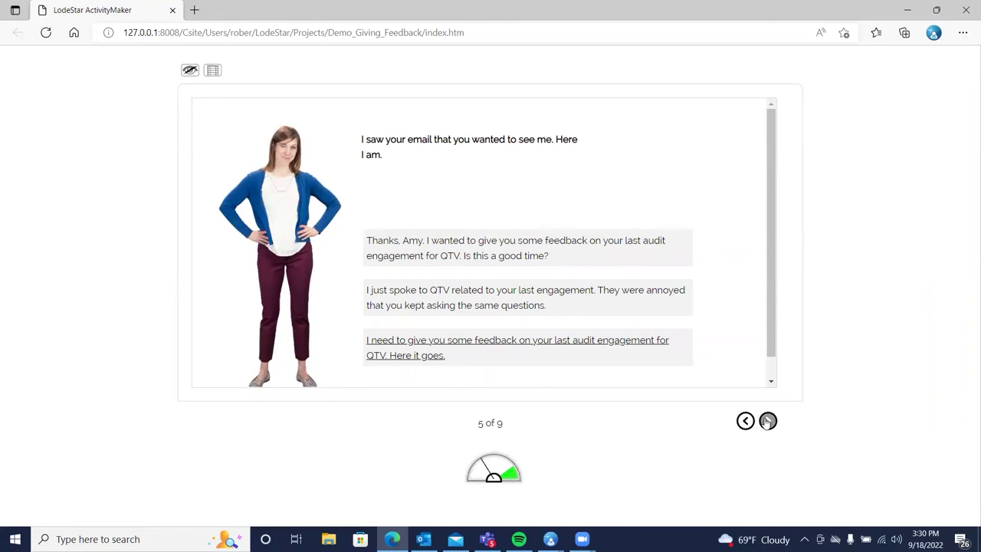
Submit the 'more detail oriented' reply on page 6 and 'avoid mistakes' on page 7
{"action": "left_click", "coordinate": [767, 421]}
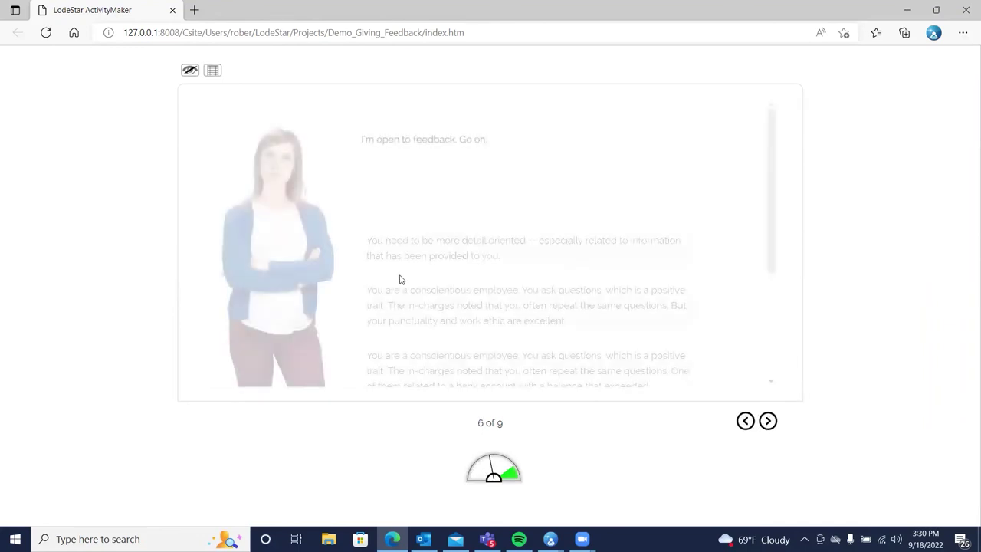
{"action": "left_click", "coordinate": [416, 257]}
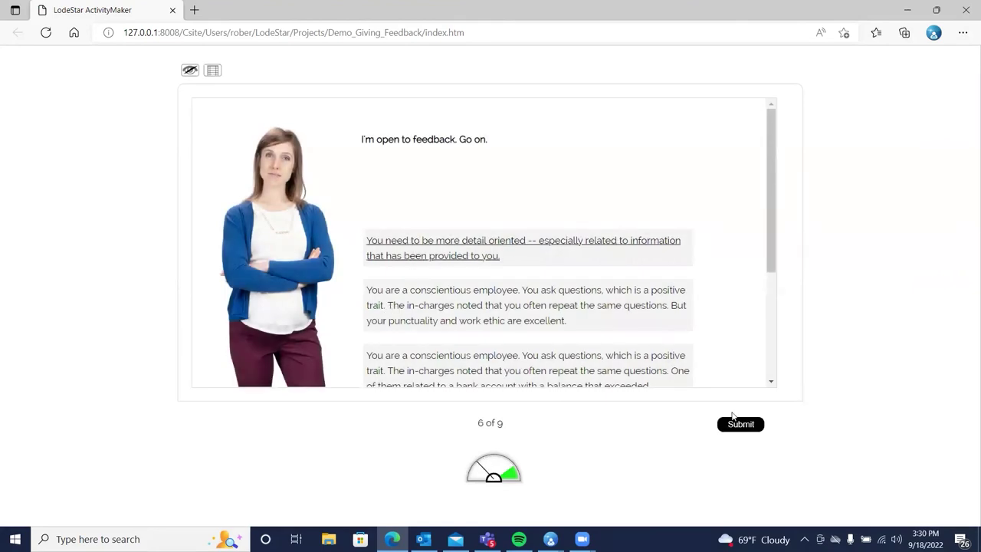
{"action": "left_click", "coordinate": [754, 427]}
{"action": "left_click", "coordinate": [767, 429]}
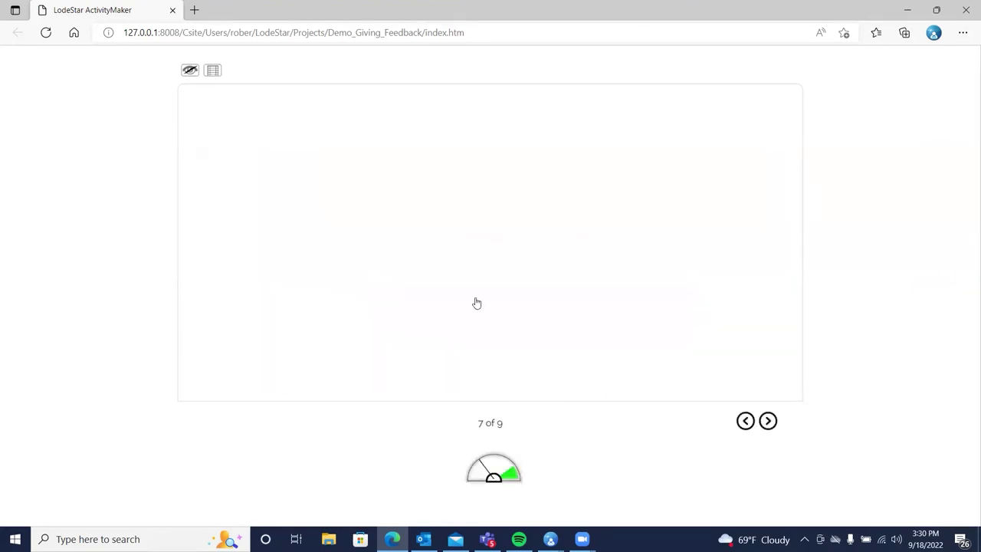
{"action": "scroll", "coordinate": [416, 324], "scroll_direction": "down", "scroll_amount": 1}
{"action": "left_click", "coordinate": [418, 327]}
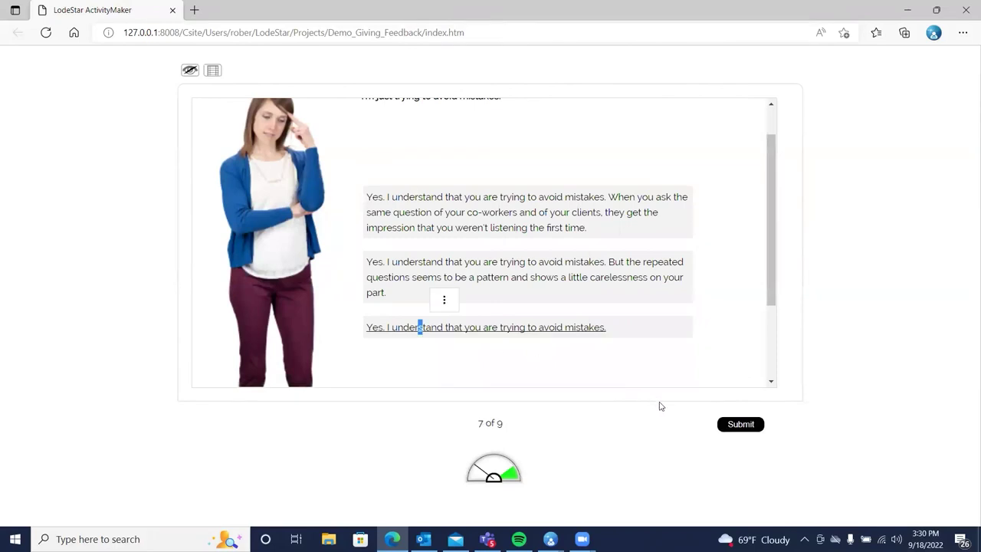
{"action": "left_click", "coordinate": [735, 424]}
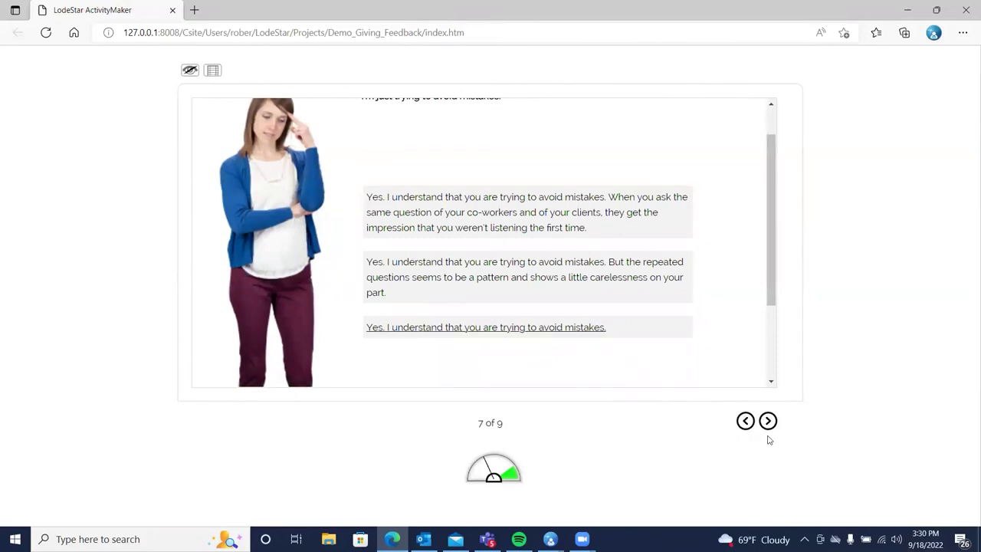
On page 8, choose 'Let's try this again' to improve the score
{"action": "left_click", "coordinate": [767, 422]}
{"action": "scroll", "coordinate": [527, 242], "scroll_direction": "down", "scroll_amount": 2}
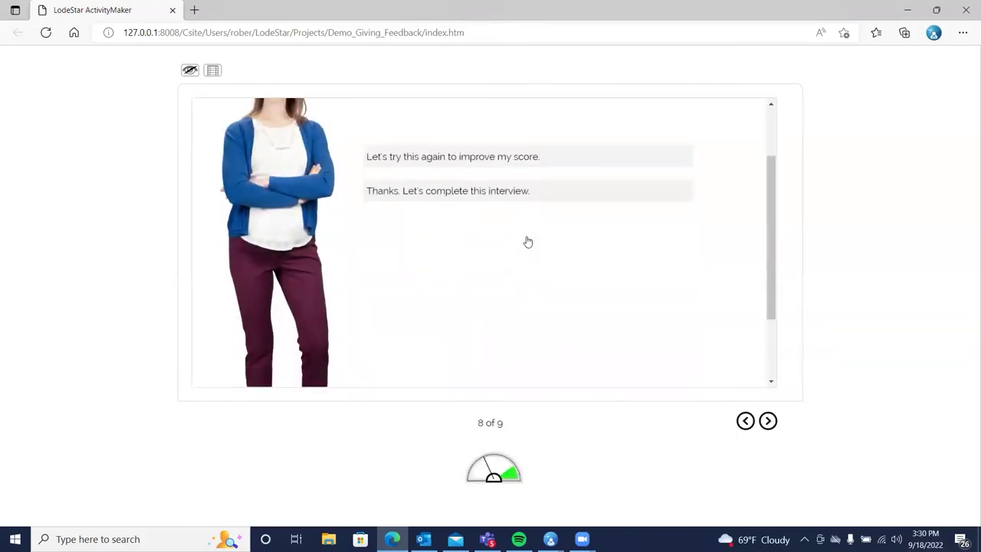
{"action": "scroll", "coordinate": [525, 240], "scroll_direction": "up", "scroll_amount": 2}
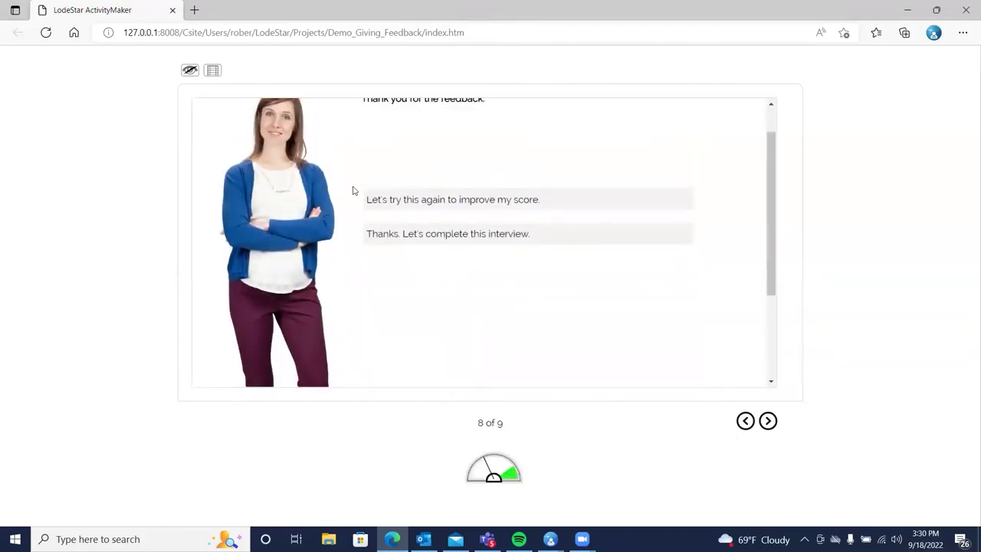
{"action": "left_click", "coordinate": [425, 243]}
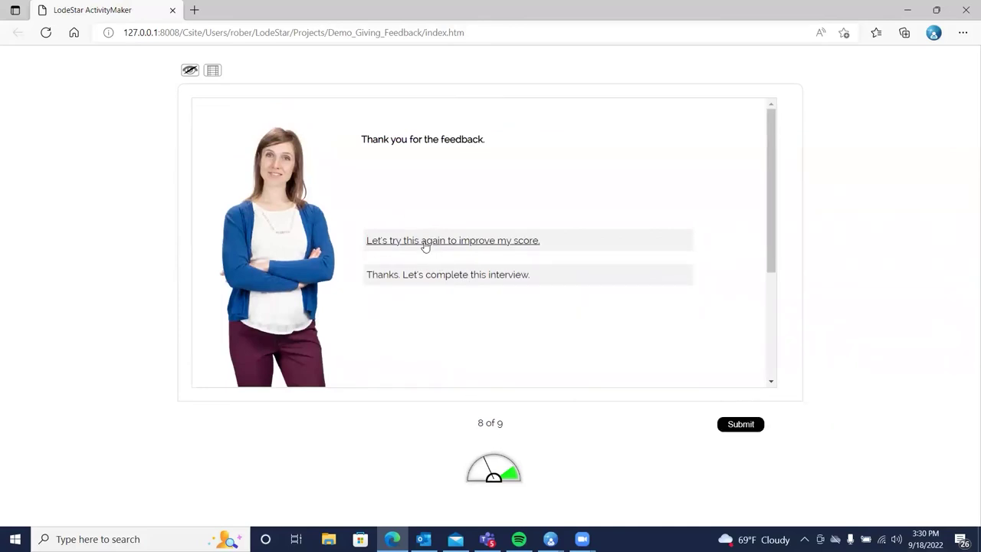
Submit the retry and answer page 5 with the reply asking if it's a good time
{"action": "left_click", "coordinate": [735, 425]}
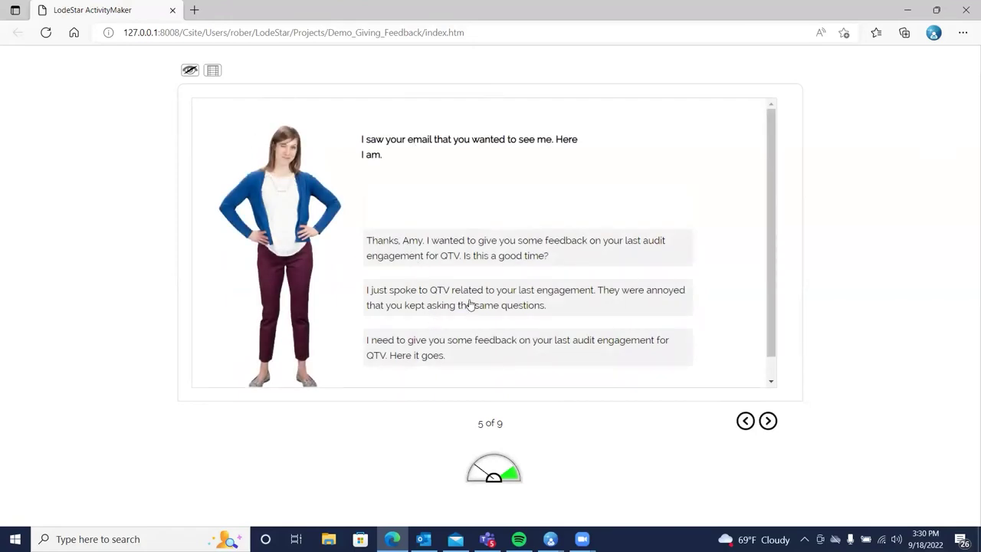
{"action": "left_click", "coordinate": [487, 255]}
{"action": "left_click", "coordinate": [752, 431]}
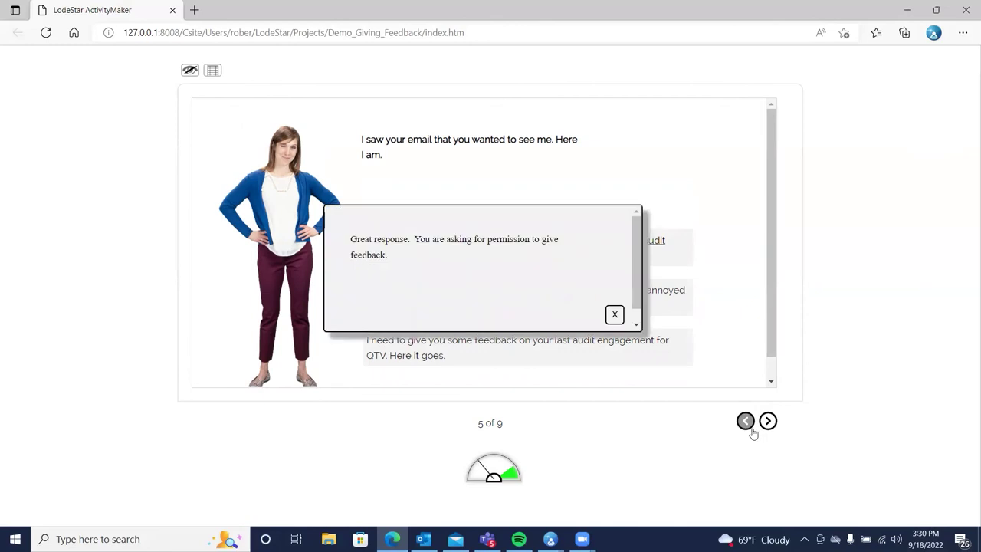
{"action": "left_click", "coordinate": [616, 315]}
{"action": "left_click", "coordinate": [767, 420]}
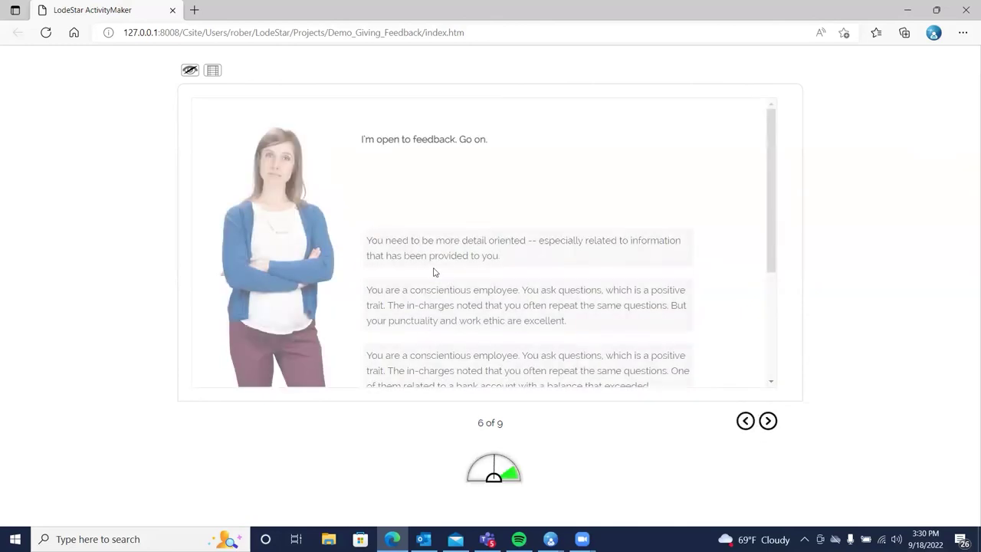
Submit the $100,000 bank account reply on page 6 and the co-workers' impression reply on page 7
{"action": "scroll", "coordinate": [427, 283], "scroll_direction": "down", "scroll_amount": 1}
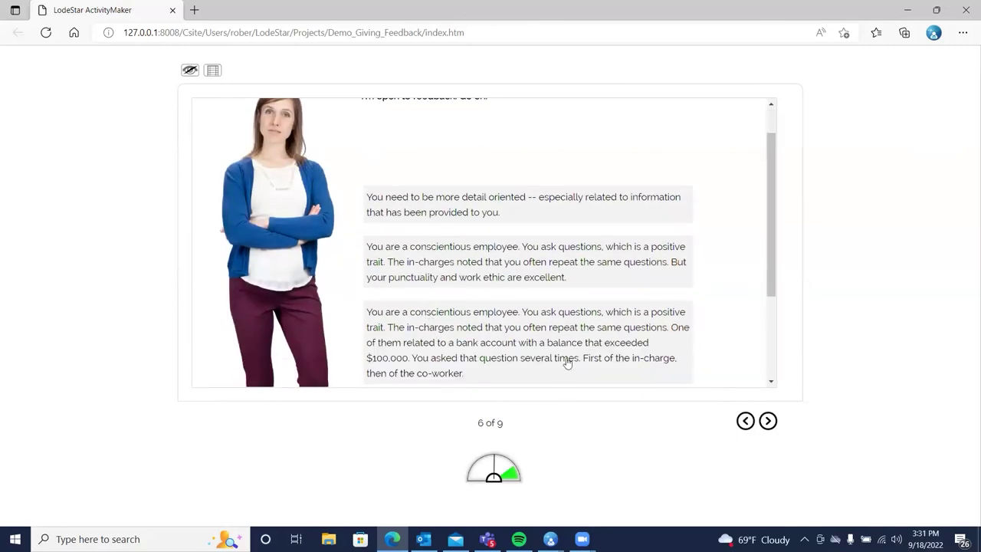
{"action": "left_click", "coordinate": [508, 338]}
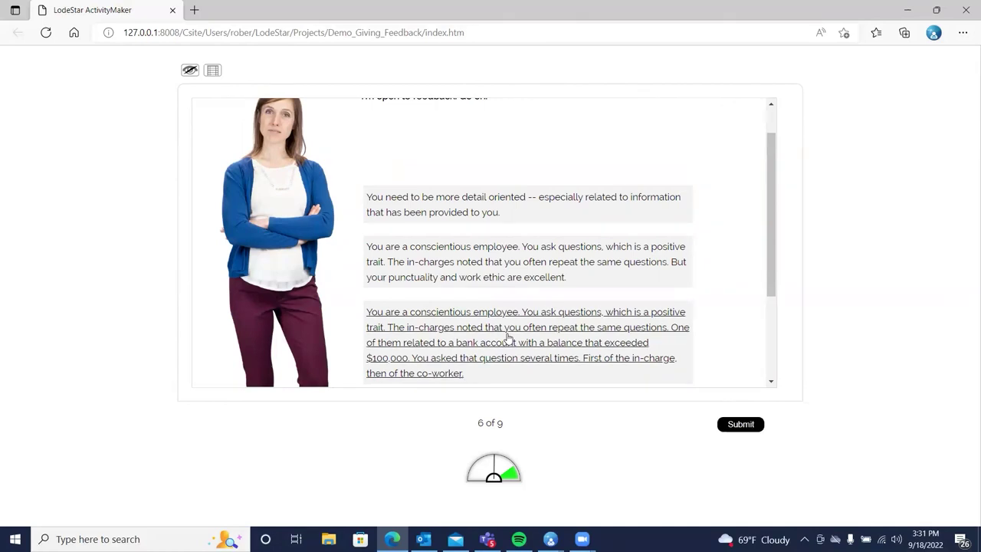
{"action": "left_click", "coordinate": [757, 427]}
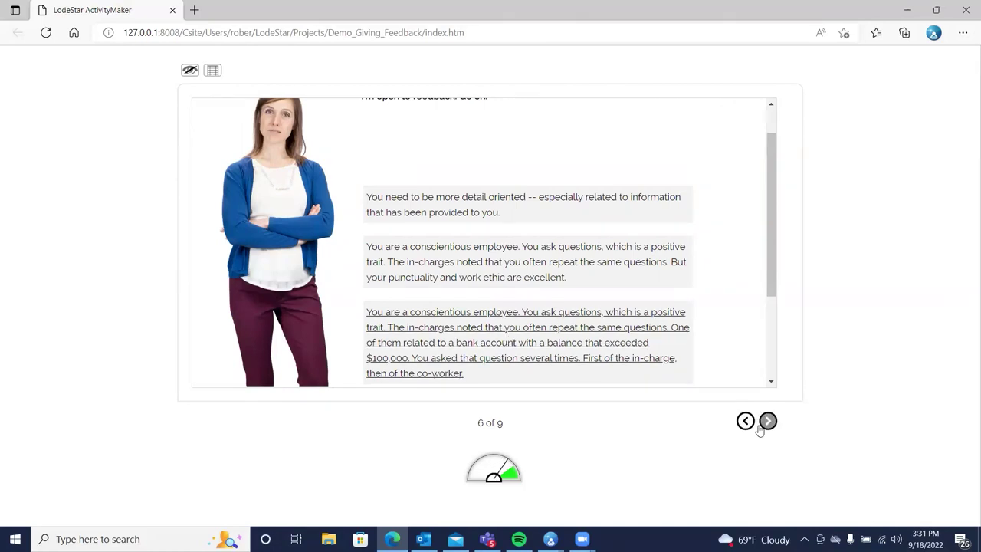
{"action": "left_click", "coordinate": [766, 420]}
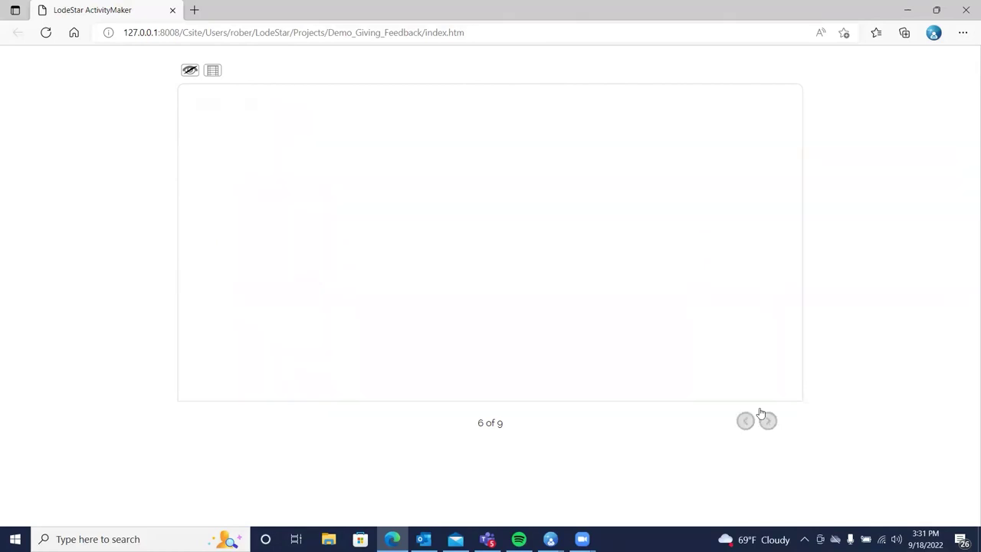
{"action": "scroll", "coordinate": [536, 298], "scroll_direction": "up", "scroll_amount": 1}
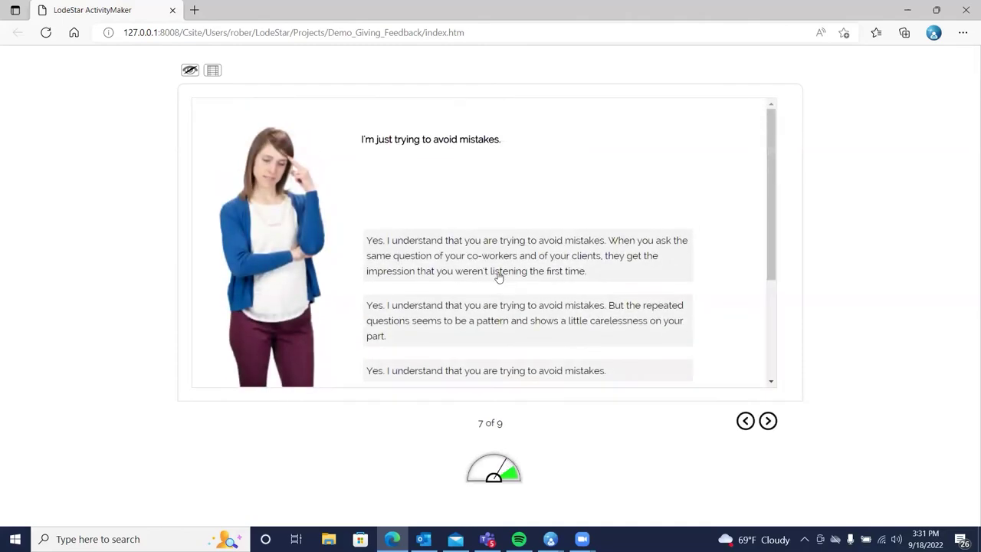
{"action": "left_click", "coordinate": [495, 273]}
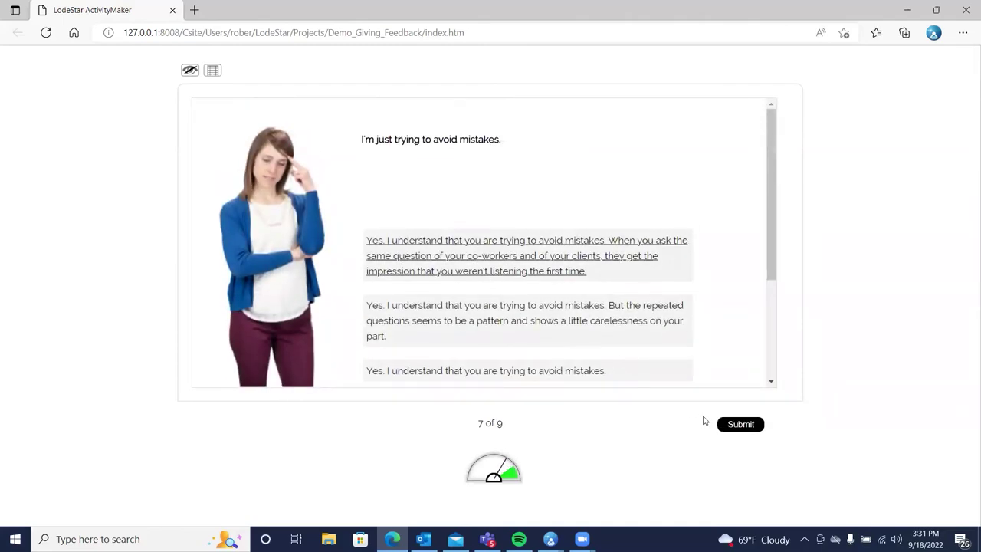
{"action": "left_click", "coordinate": [727, 425]}
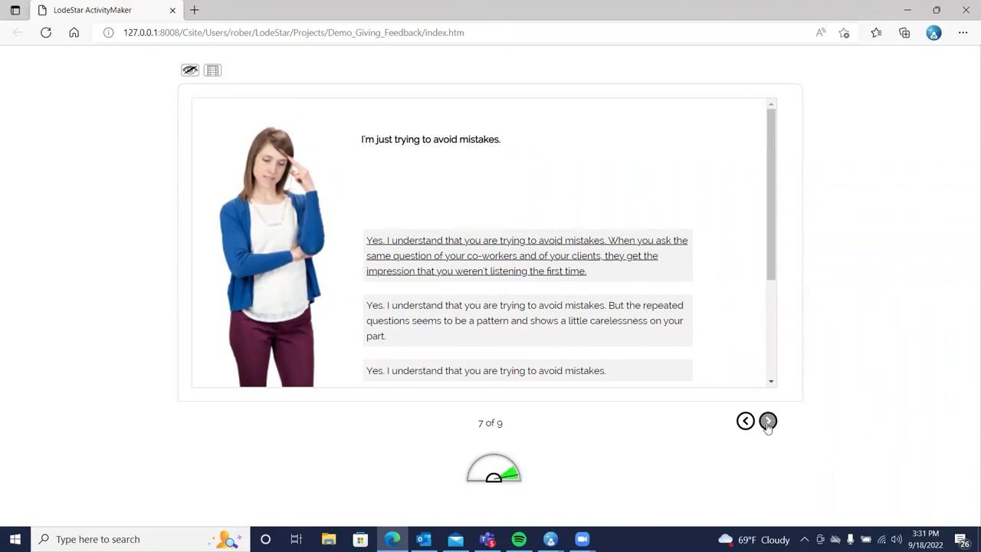
Complete the interview to reach the 30/30 report, close the preview, and show editor page 7
{"action": "left_click", "coordinate": [767, 422]}
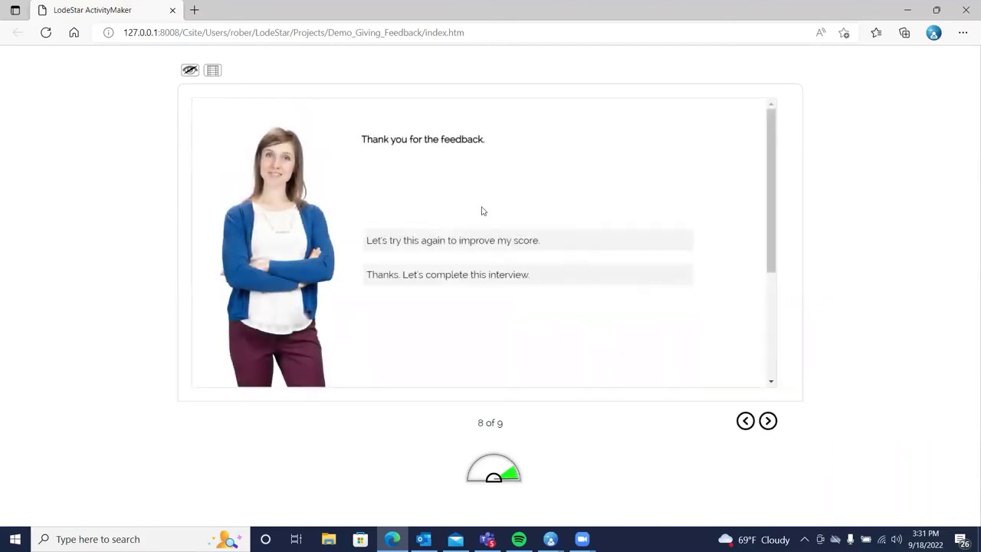
{"action": "left_click", "coordinate": [436, 281]}
{"action": "left_click", "coordinate": [742, 425]}
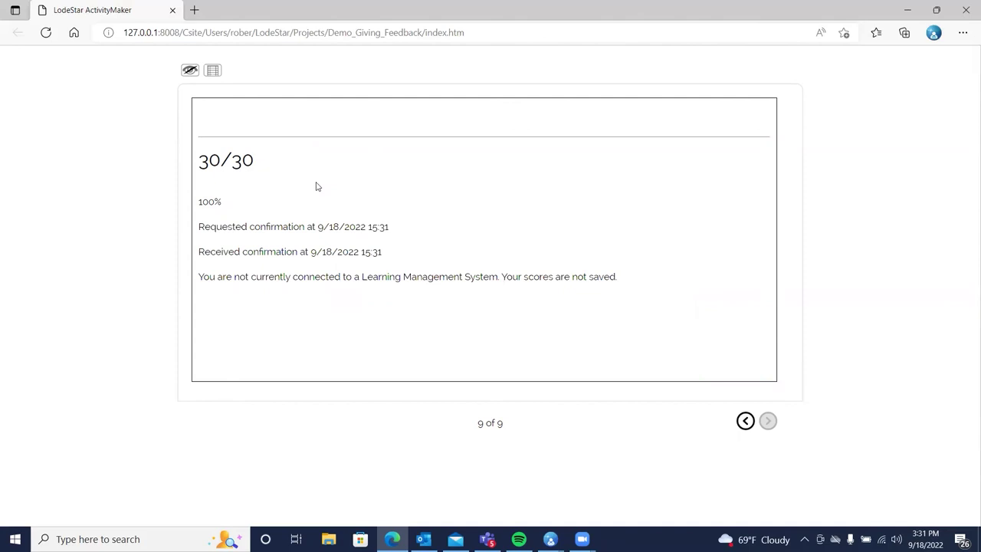
{"action": "left_click", "coordinate": [965, 9]}
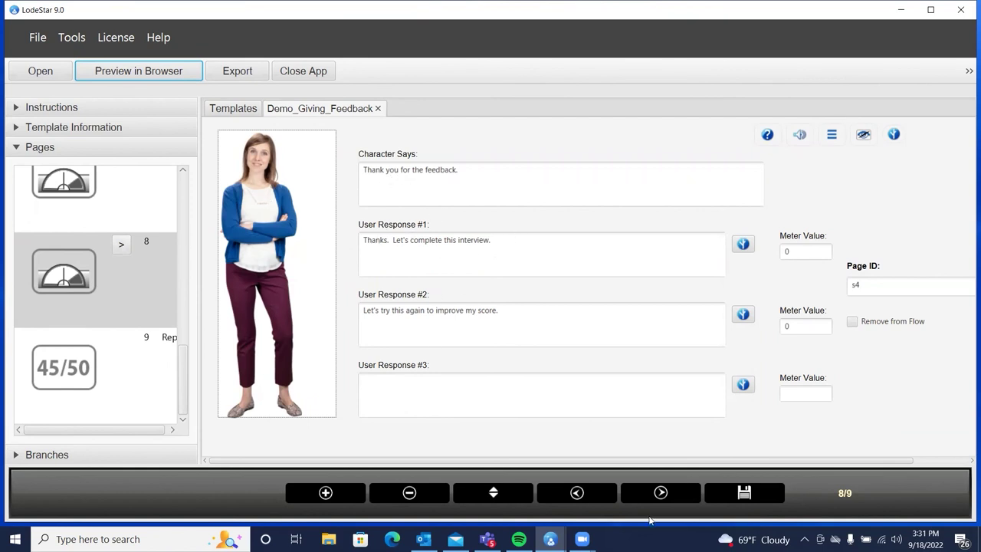
{"action": "left_click", "coordinate": [594, 500]}
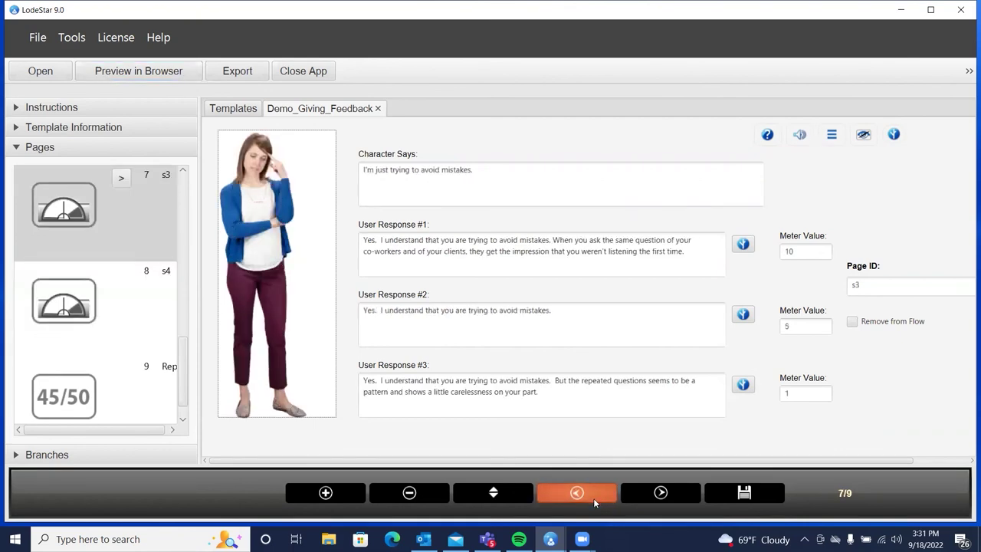